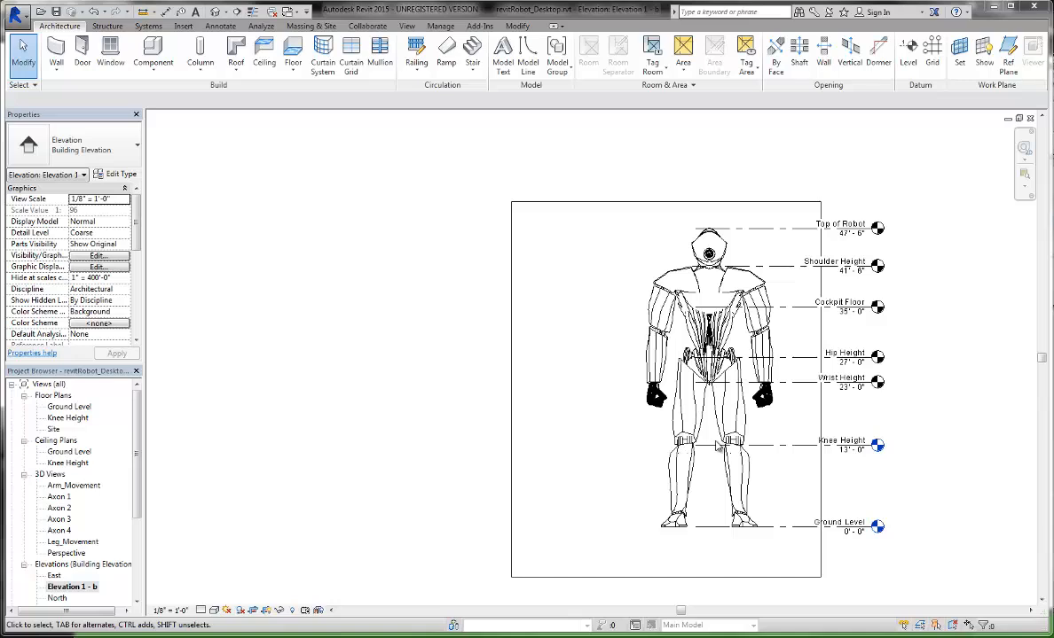
# Examine the robot's level lines in the front elevation, from Knee Height up to Top of Robot
pyautogui.click(786, 450)
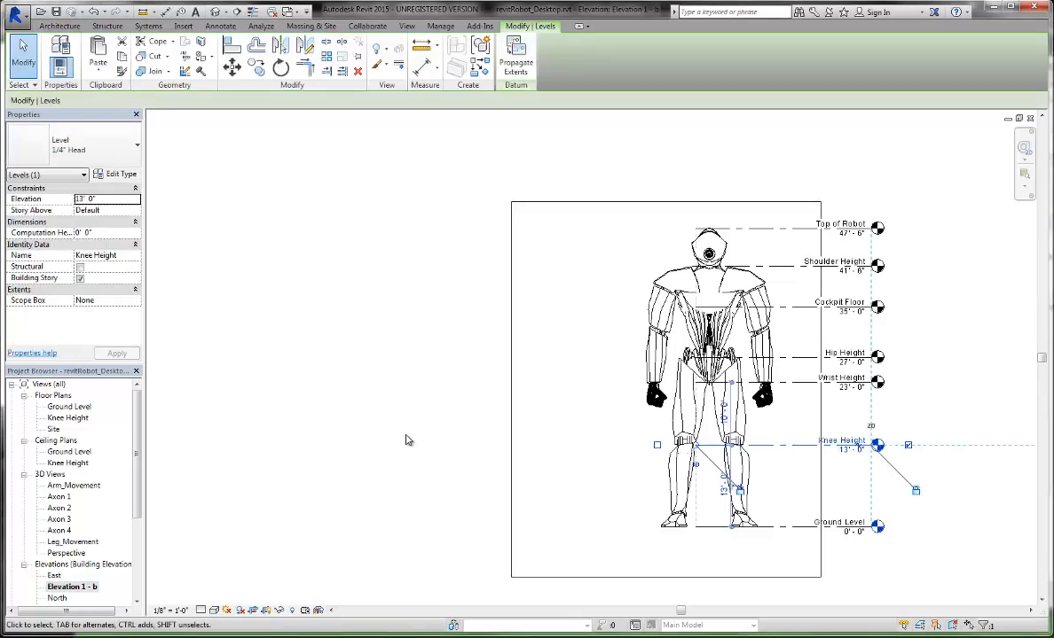
pyautogui.click(795, 358)
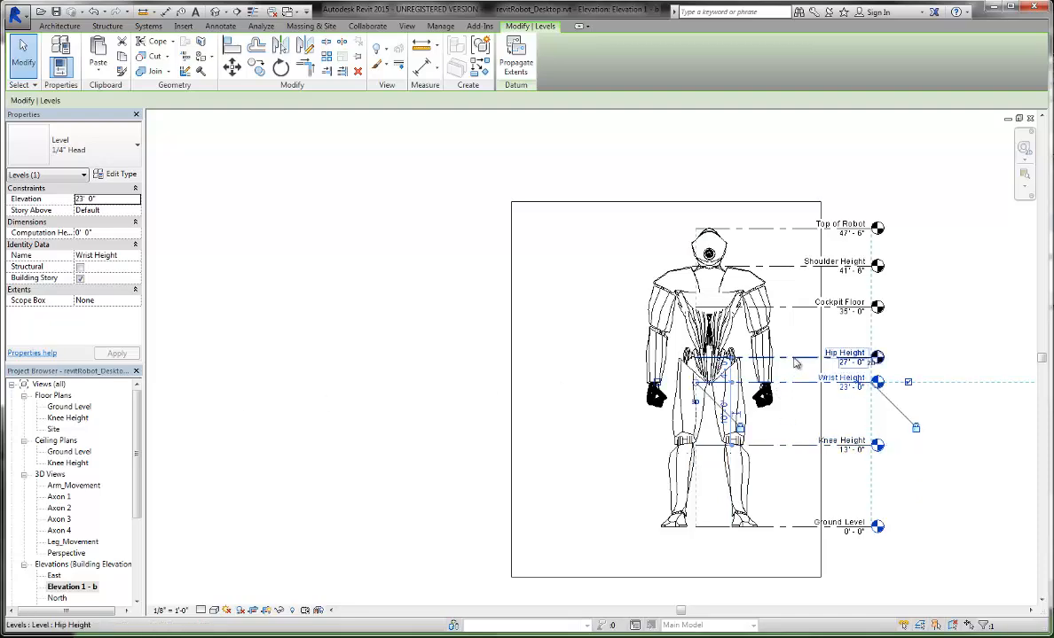
pyautogui.click(794, 306)
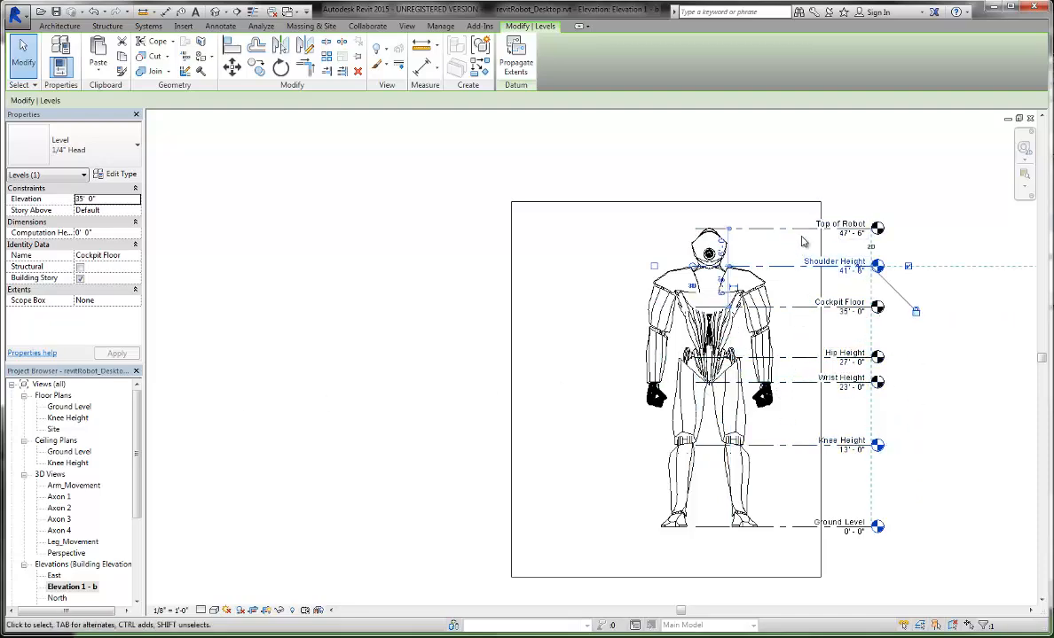
pyautogui.click(787, 229)
pyautogui.click(457, 364)
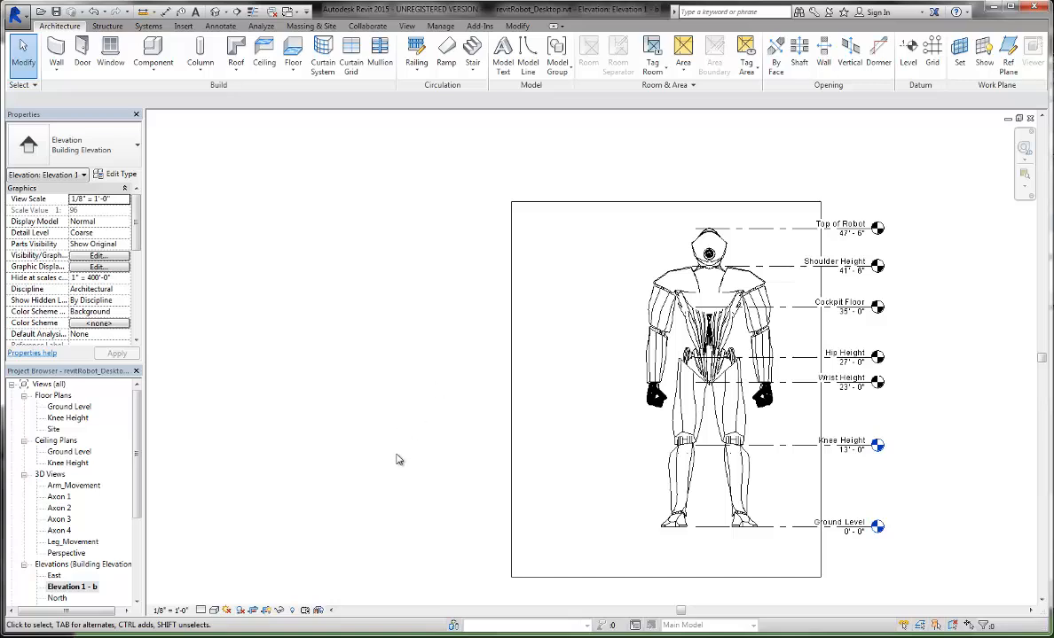
# Place a west-facing Building Elevation marker east of the western robot's feet in the Ground Level floor plan
pyautogui.doubleClick(76, 407)
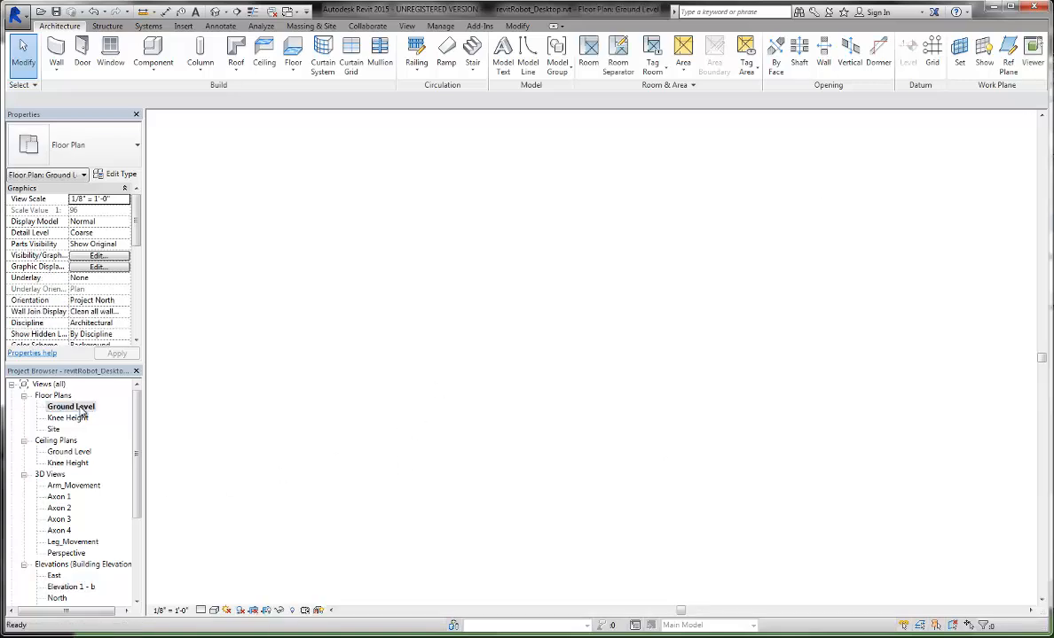
pyautogui.scroll(5, 401, 403)
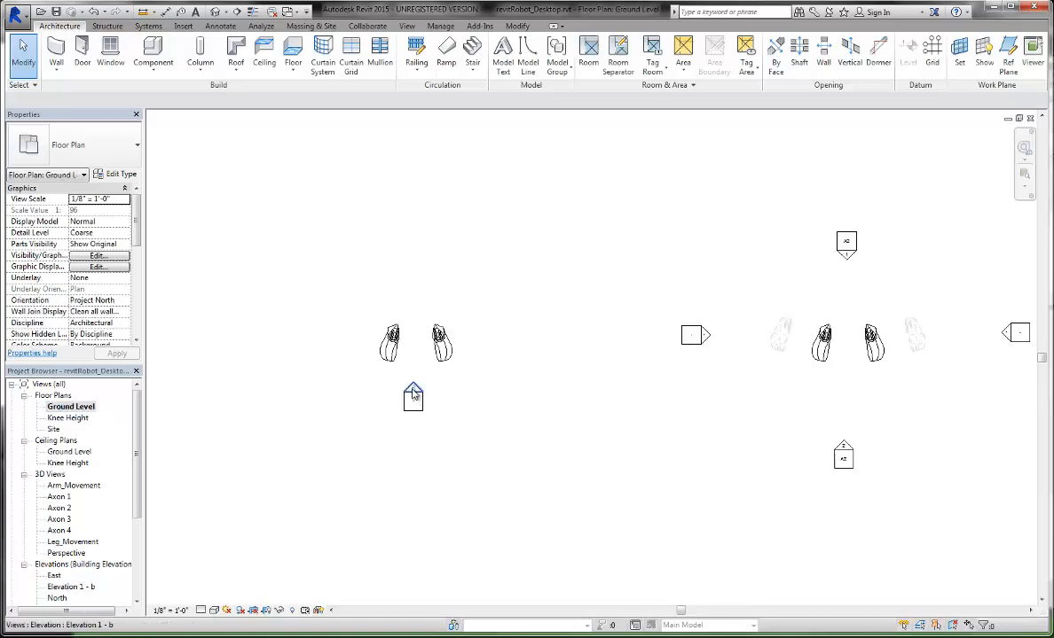
pyautogui.scroll(-3, 470, 444)
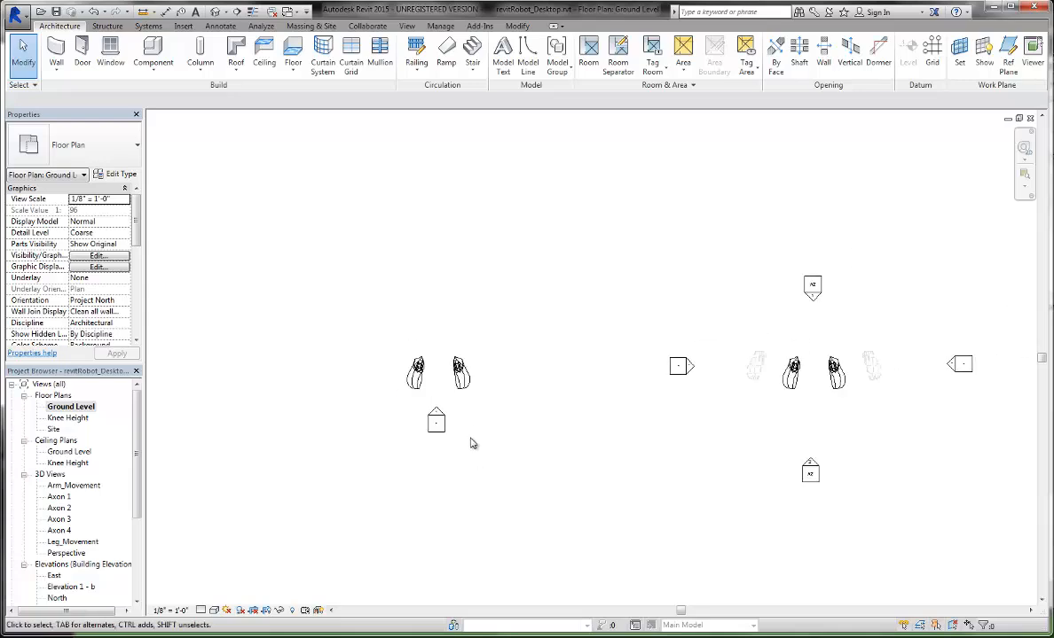
pyautogui.click(406, 25)
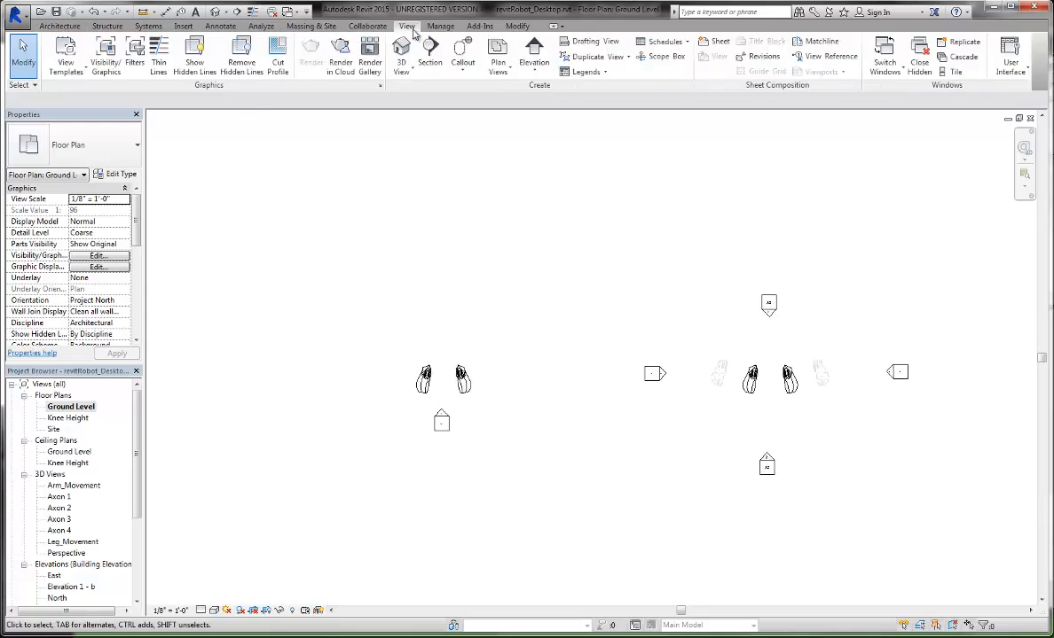
pyautogui.click(536, 74)
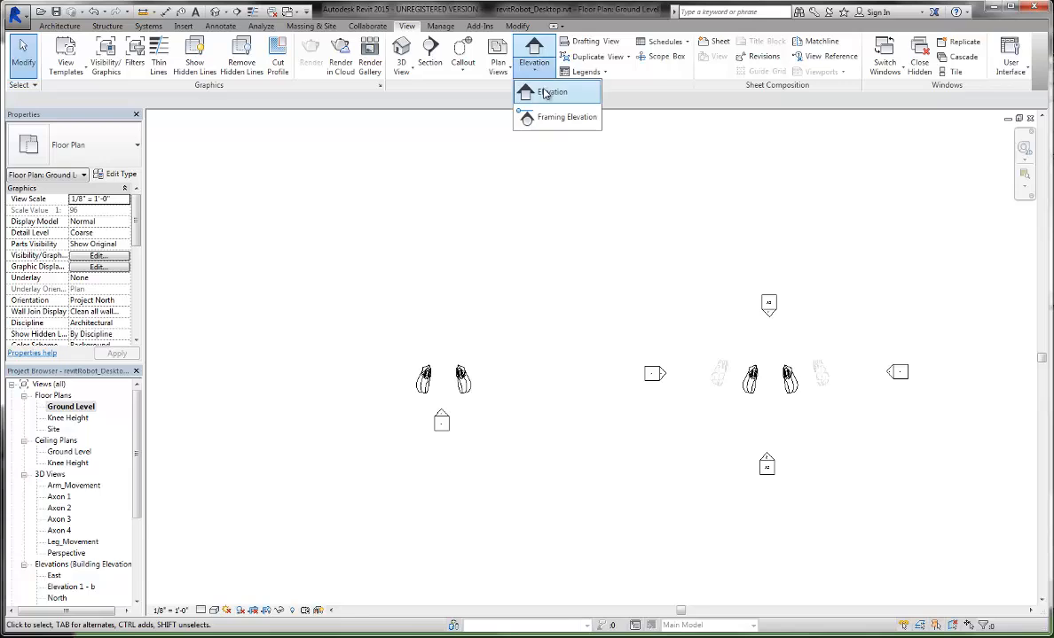
pyautogui.click(540, 93)
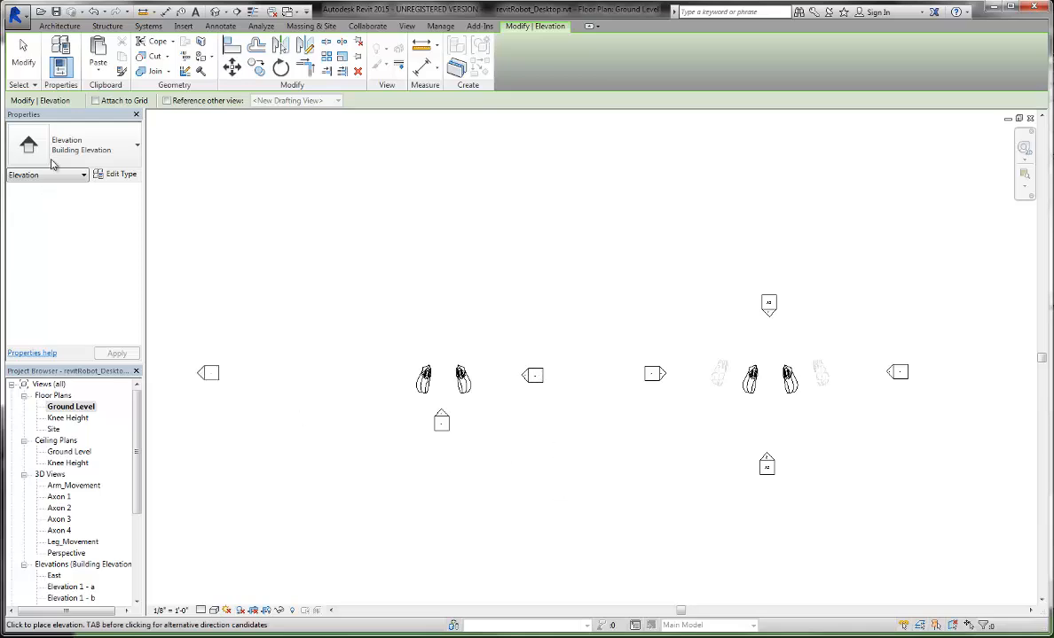
pyautogui.click(23, 53)
pyautogui.scroll(-3, 127, 493)
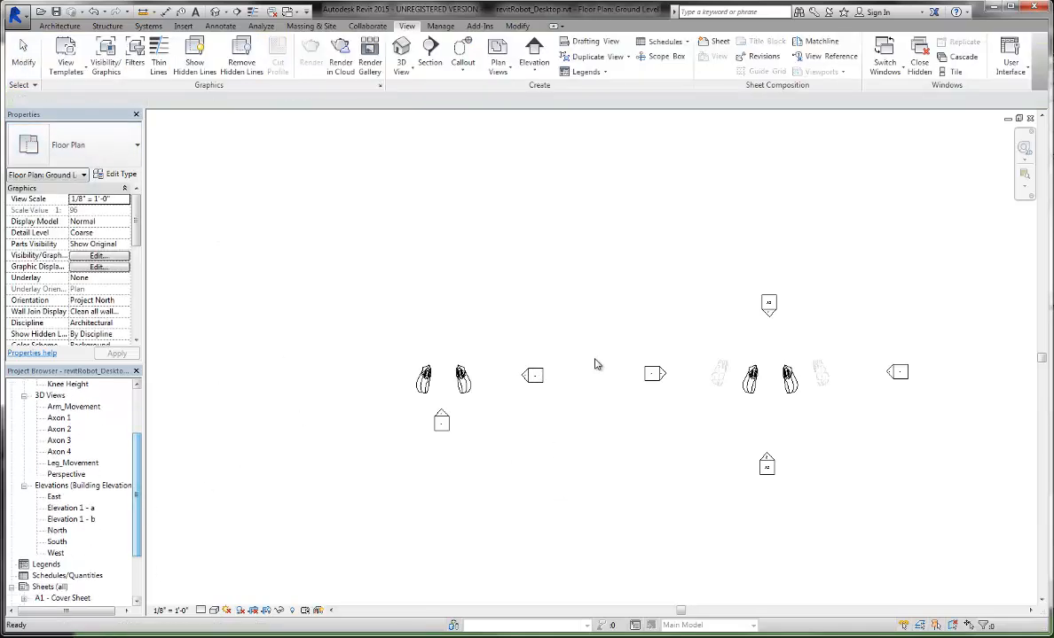
# Inspect the new elevation marker's body and view-direction options, and open the side elevation from its arrow
pyautogui.scroll(3, 541, 383)
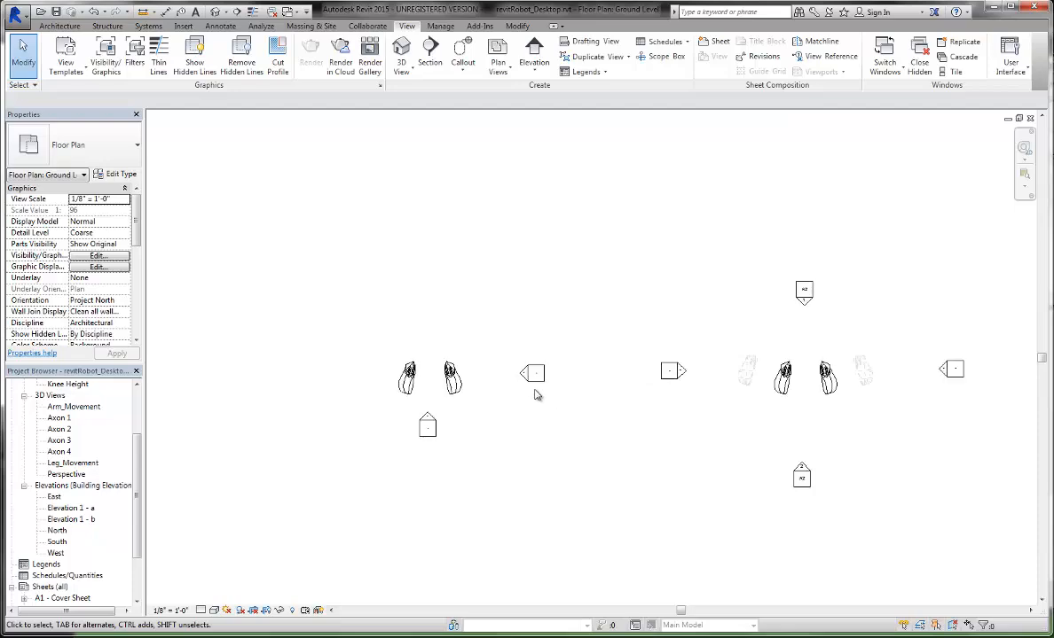
pyautogui.click(537, 377)
pyautogui.scroll(2, 538, 371)
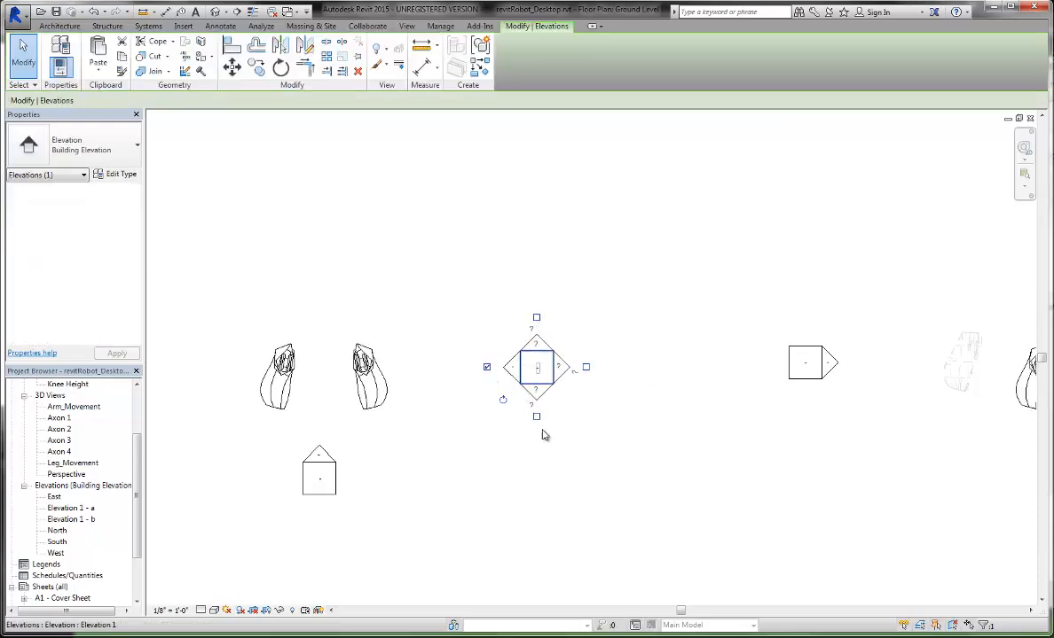
pyautogui.click(577, 451)
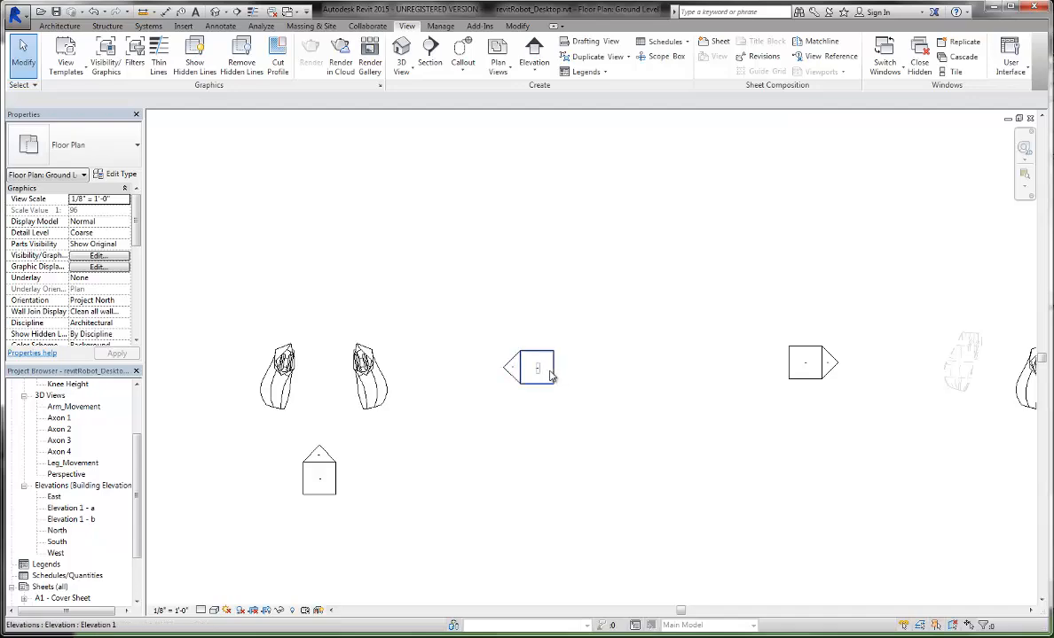
pyautogui.click(519, 356)
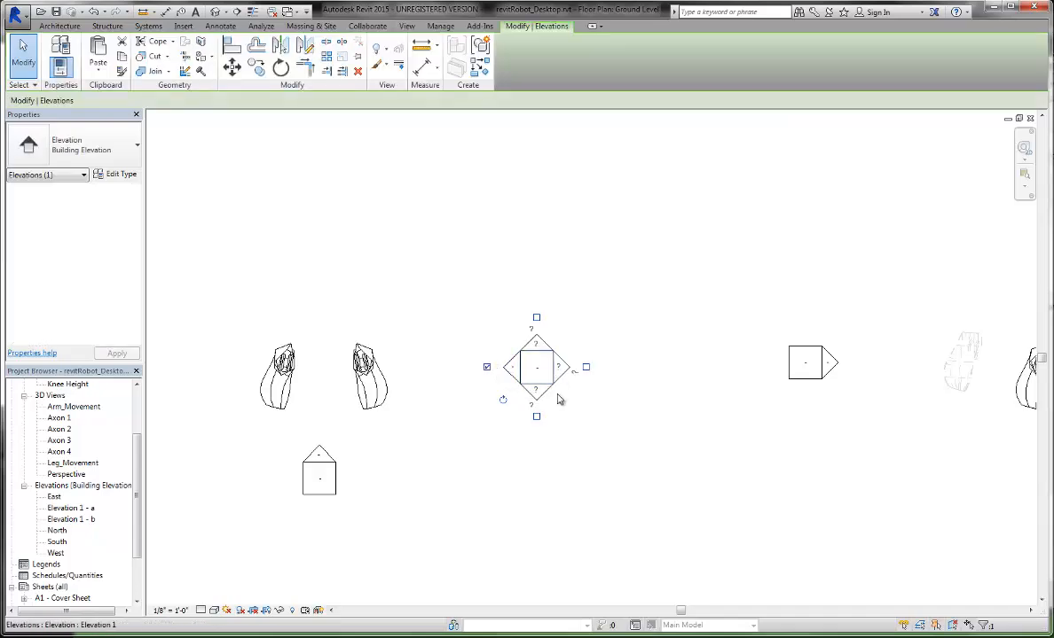
pyautogui.click(523, 391)
pyautogui.doubleClick(512, 380)
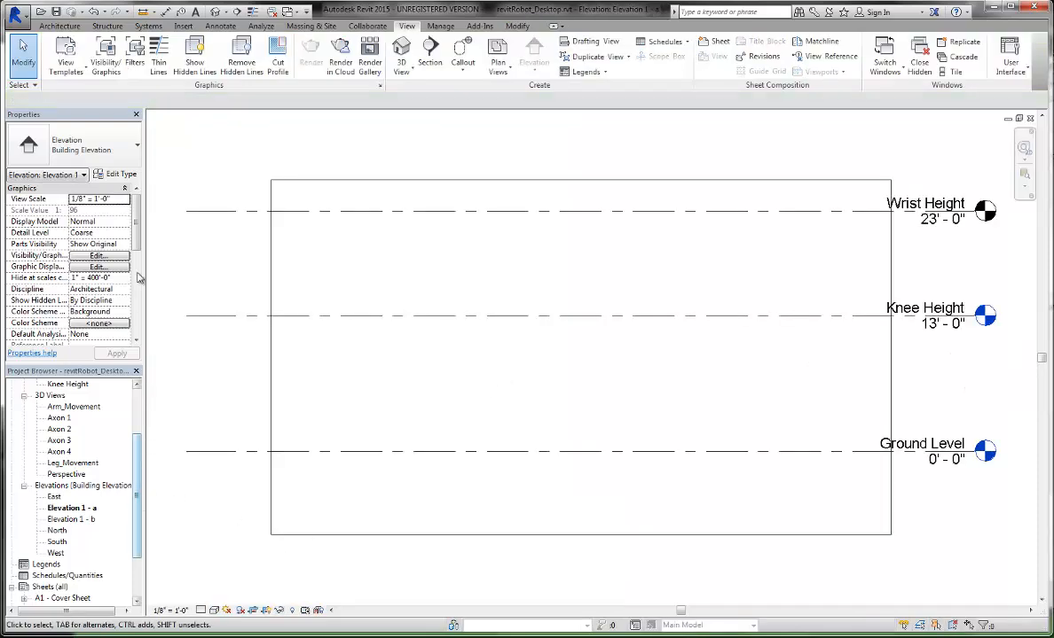
# Extend the side elevation's view depth in the Ground Level plan past both of the robot's feet, and return to the elevation
pyautogui.hotkey('ctrl', 'Tab')
pyautogui.click(515, 370)
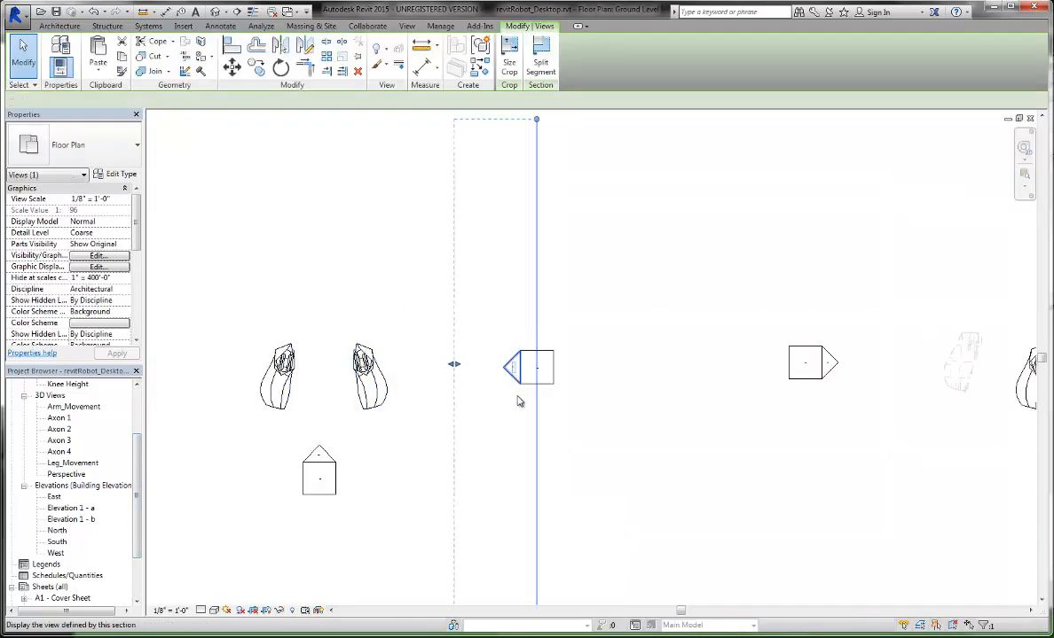
pyautogui.scroll(-2, 520, 402)
pyautogui.moveTo(488, 383); pyautogui.dragTo(366, 383)
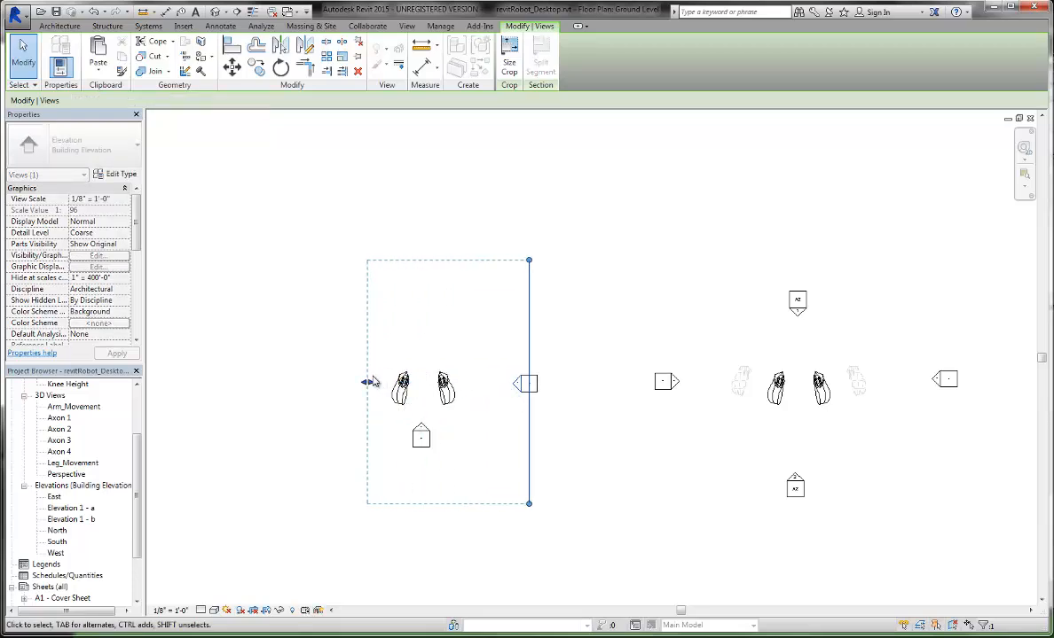
pyautogui.hotkey('ctrl', 'Tab')
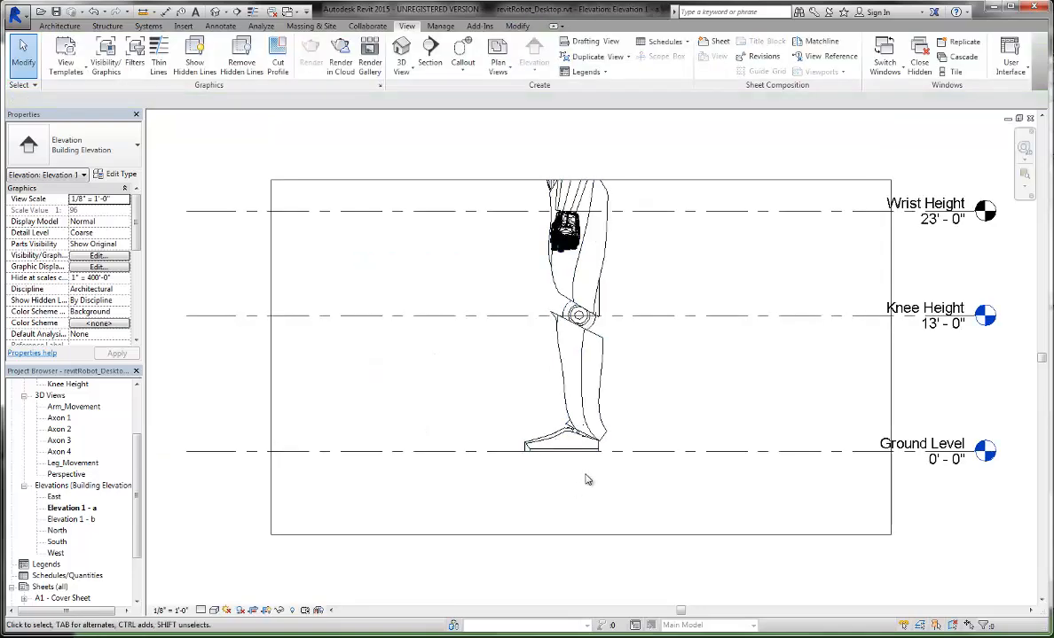
# Raise the upper edge of the side elevation's crop region above the robot's head
pyautogui.moveTo(585, 480); pyautogui.dragTo(613, 534, button='middle')
pyautogui.scroll(-4, 614, 534)
pyautogui.click(661, 432)
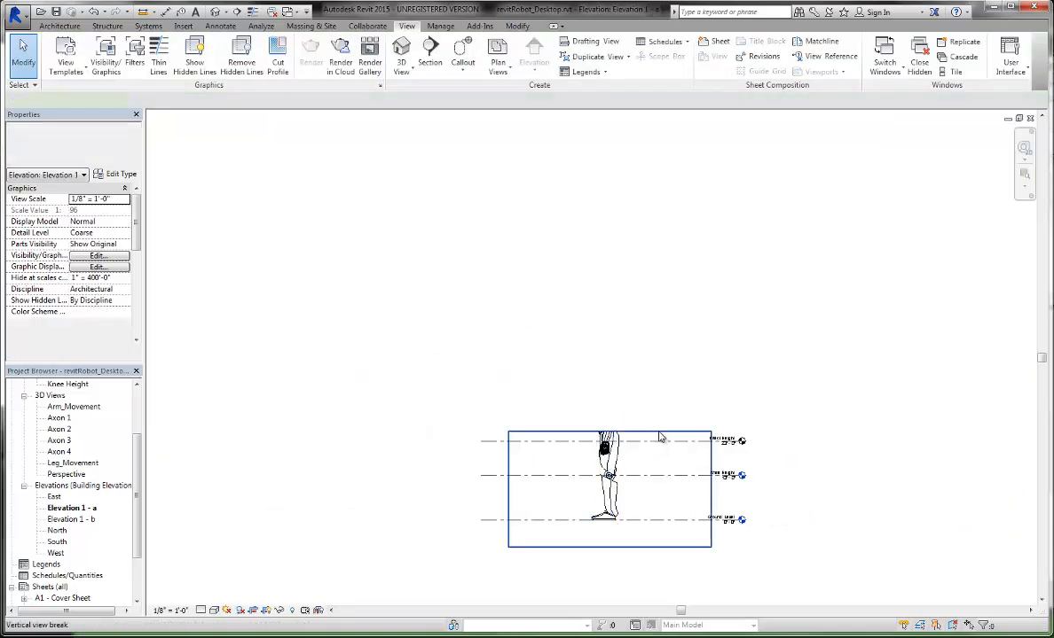
pyautogui.moveTo(609, 432); pyautogui.dragTo(627, 315)
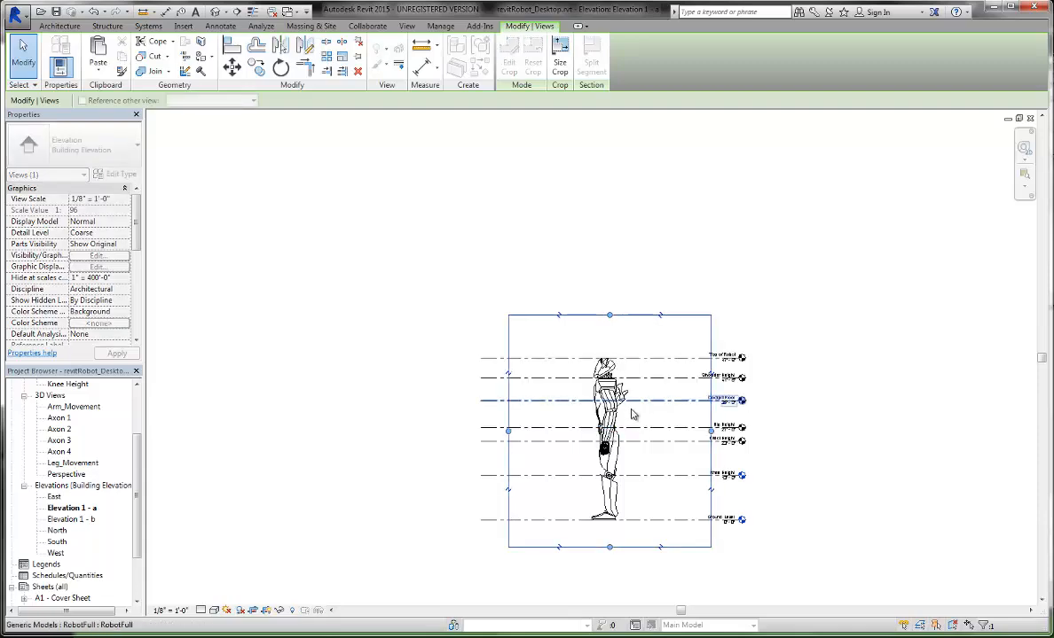
pyautogui.click(810, 473)
# Narrow the side elevation's crop region by moving its right edge closer to the robot's back
pyautogui.scroll(3, 611, 486)
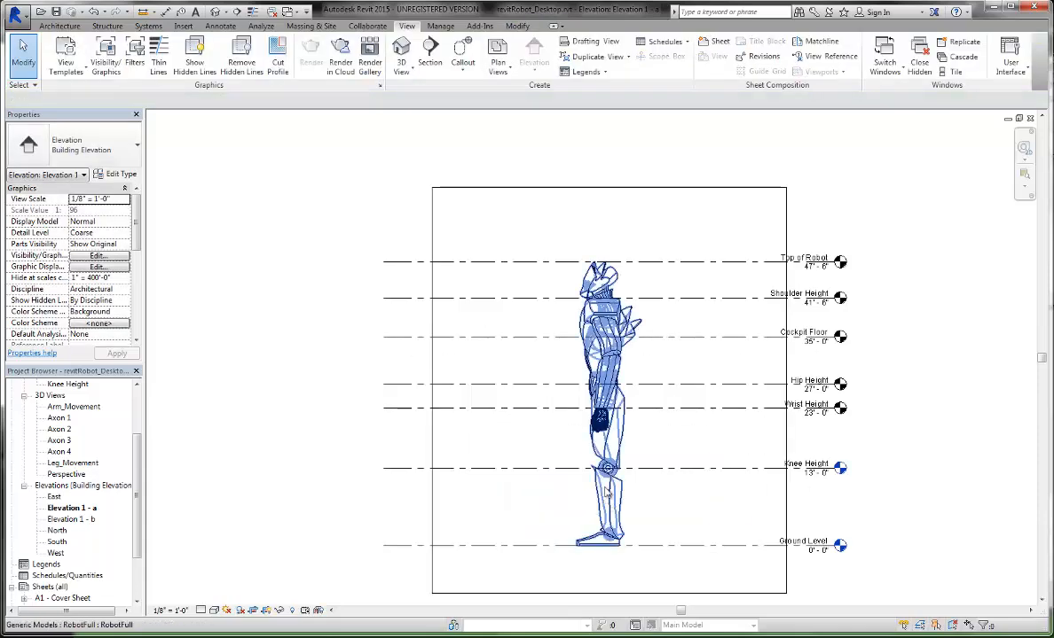
pyautogui.click(786, 491)
pyautogui.click(790, 530)
pyautogui.click(788, 525)
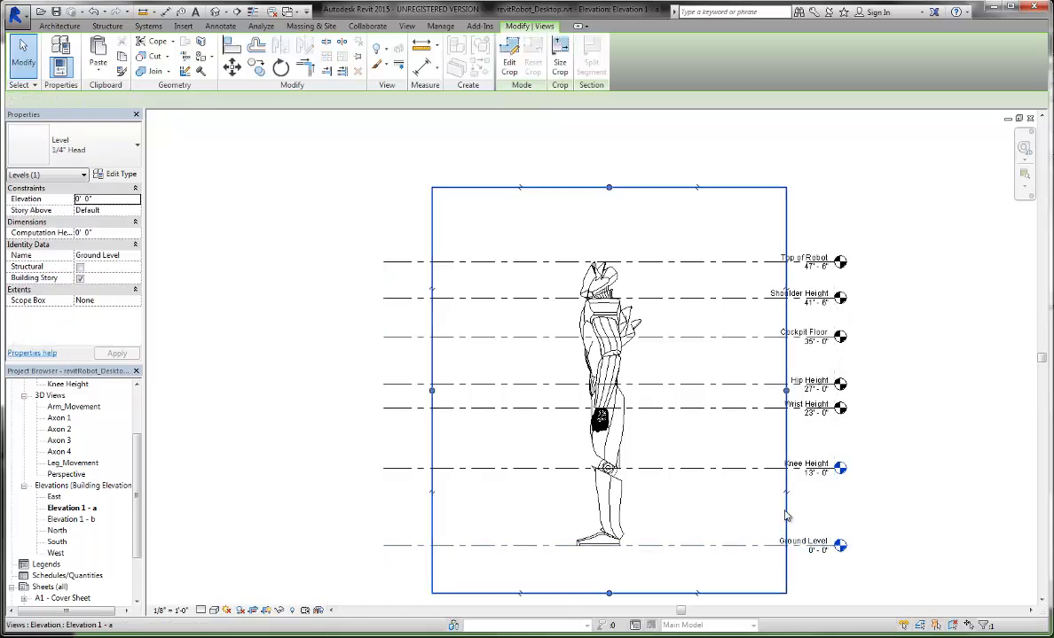
pyautogui.moveTo(787, 392); pyautogui.dragTo(687, 393)
pyautogui.click(792, 420)
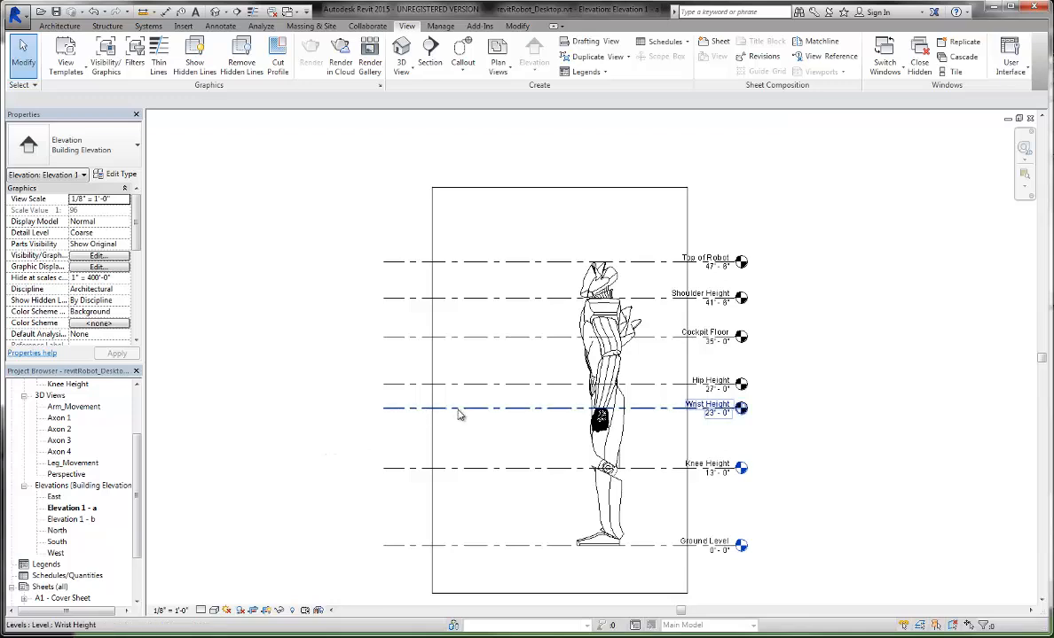
# Shorten the aligned level lines in the side elevation so their left ends stop at the robot's body
pyautogui.click(390, 408)
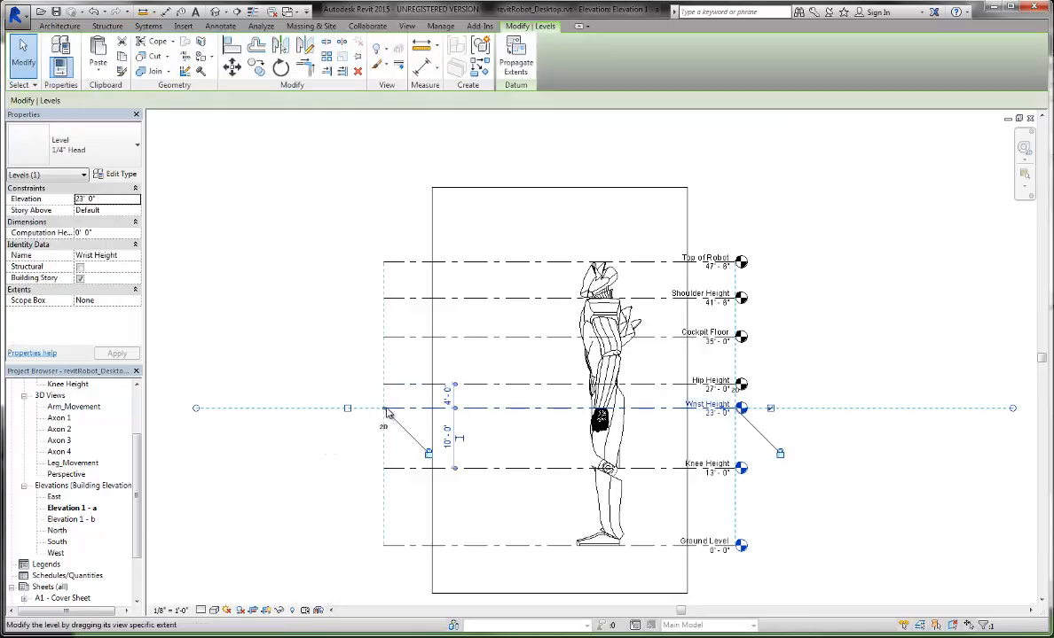
pyautogui.moveTo(384, 410); pyautogui.dragTo(614, 410)
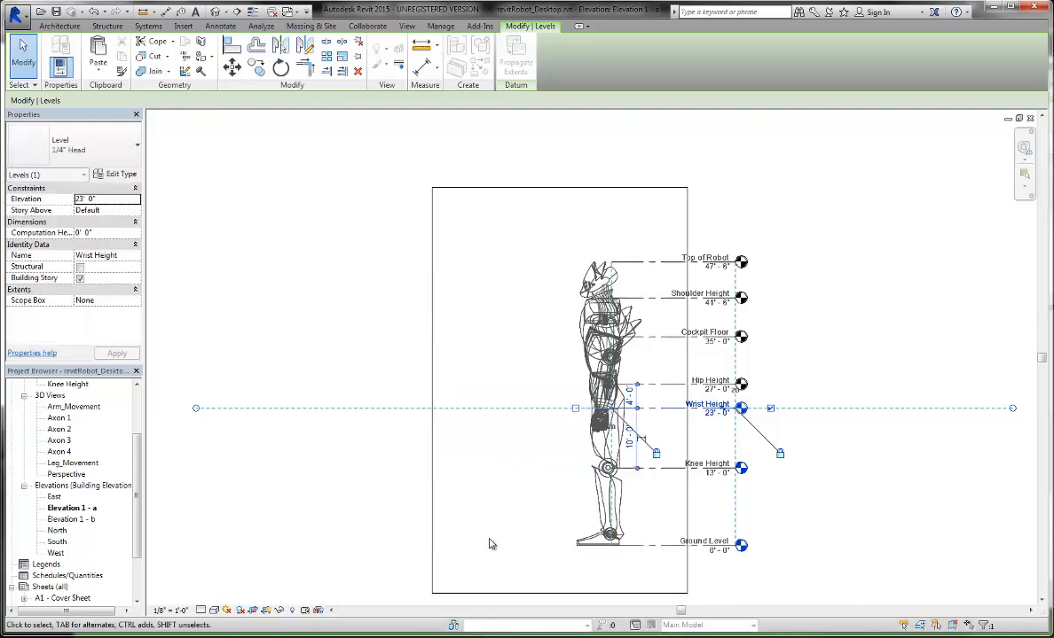
pyautogui.click(306, 506)
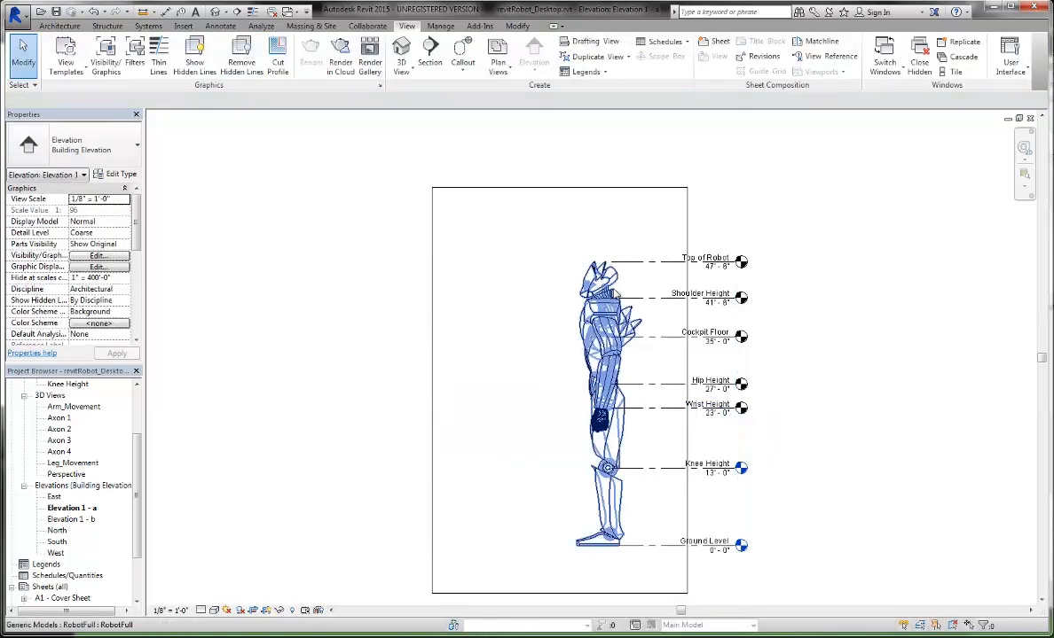
# Select the Top of Robot level and examine its alignment with the robot's head in the side elevation
pyautogui.click(691, 278)
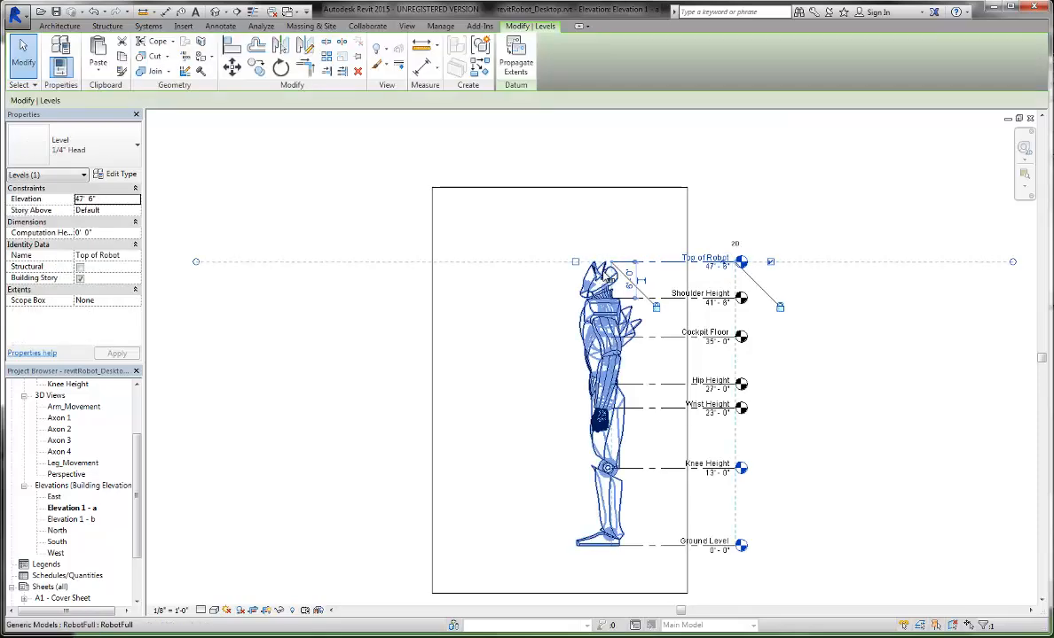
pyautogui.scroll(5, 609, 267)
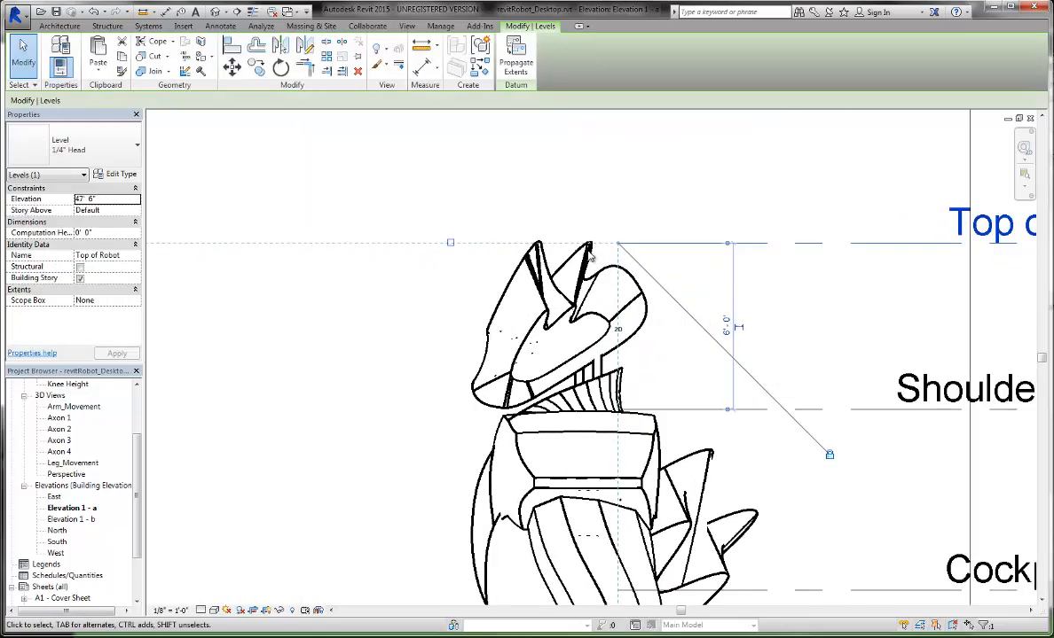
pyautogui.scroll(-4, 581, 251)
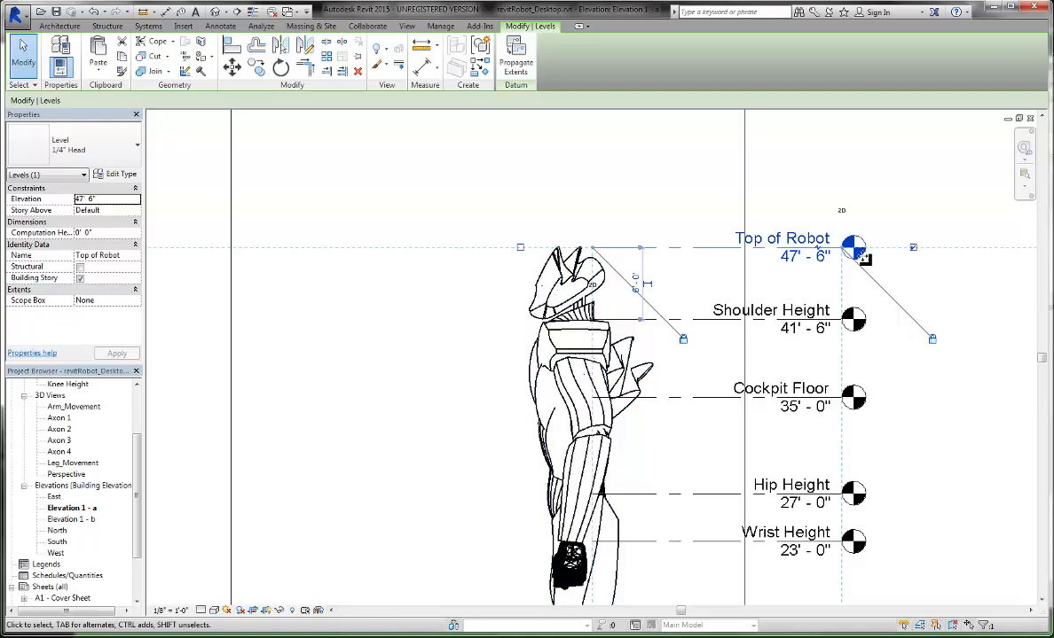
pyautogui.scroll(-3, 808, 275)
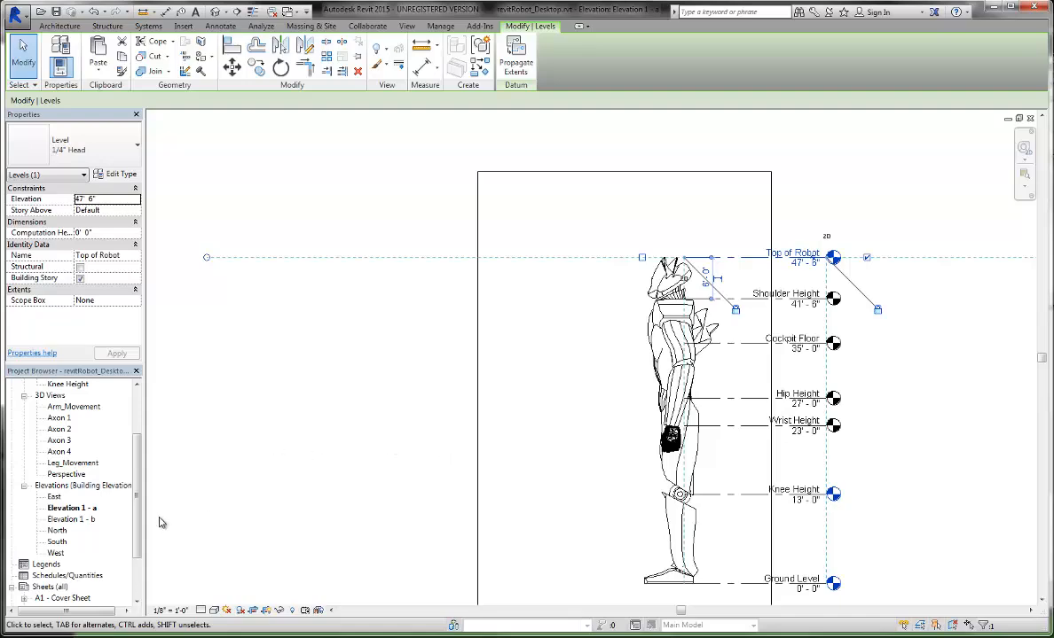
# In the Elevation 1 - b view, place an aligned overall dimension from Ground Level to Top of Robot, left of the robot
pyautogui.doubleClick(66, 520)
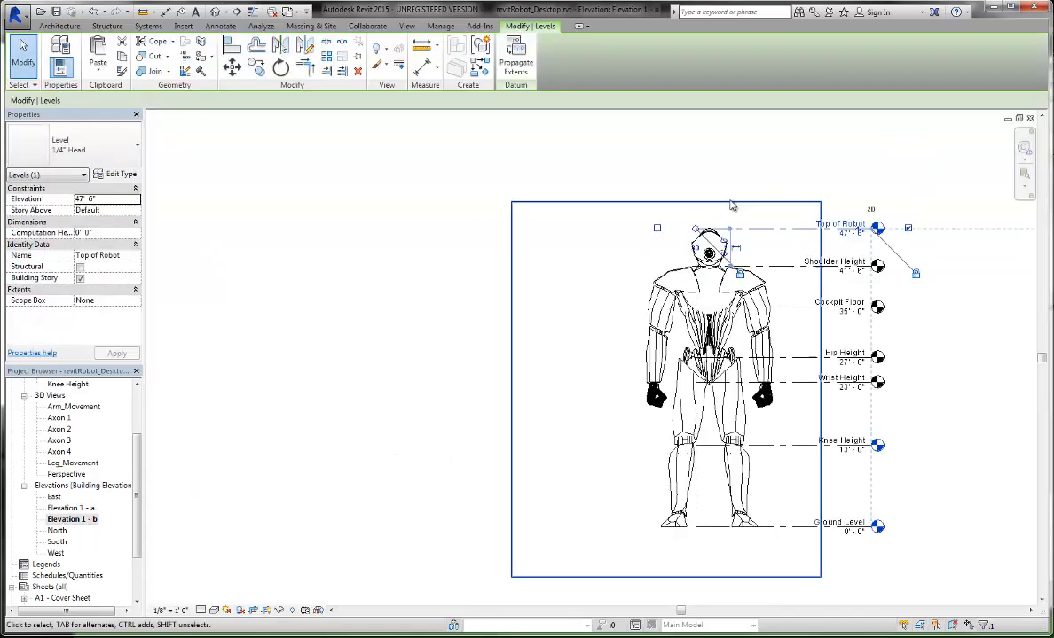
pyautogui.click(329, 356)
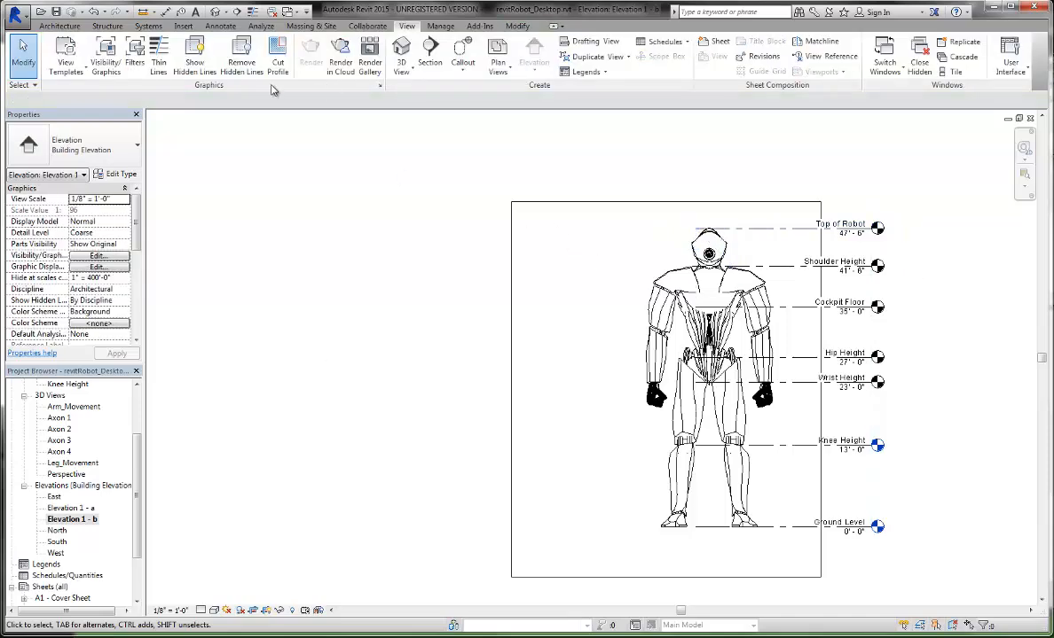
pyautogui.click(220, 26)
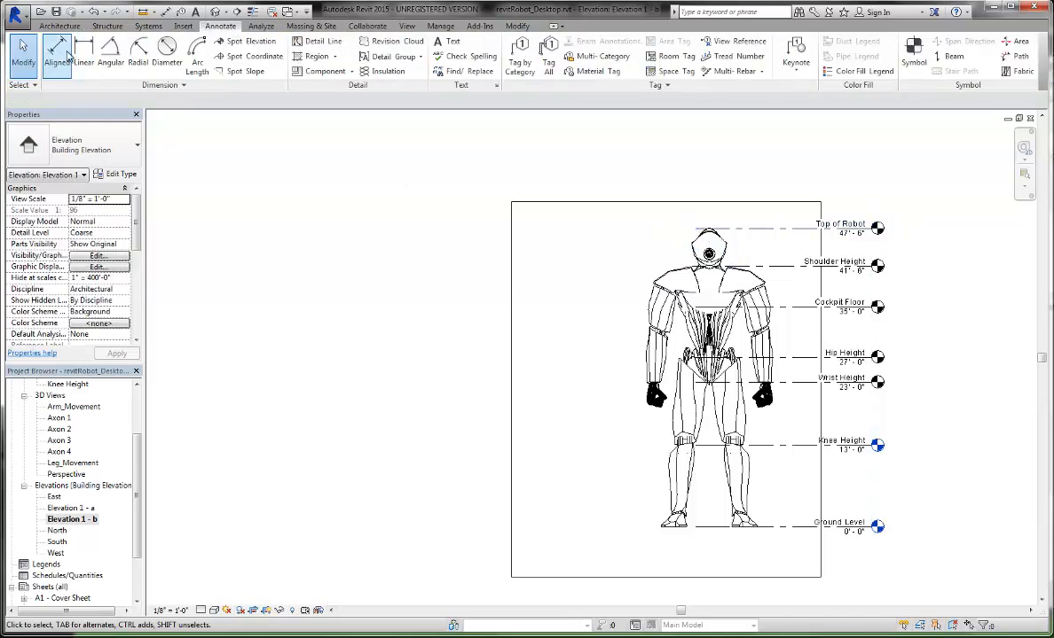
pyautogui.click(59, 55)
pyautogui.click(780, 527)
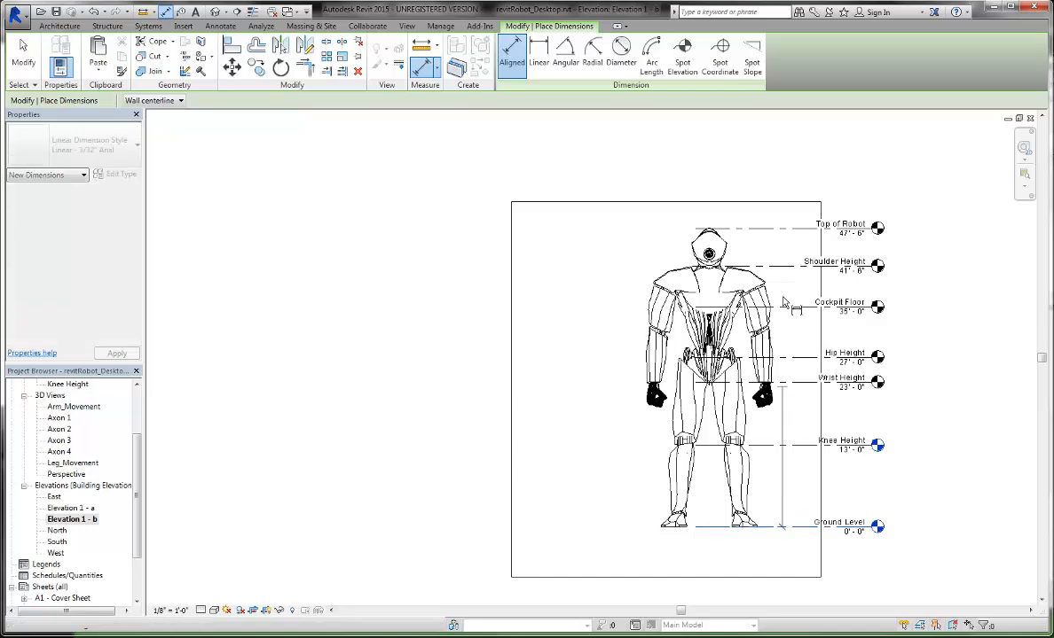
pyautogui.click(733, 228)
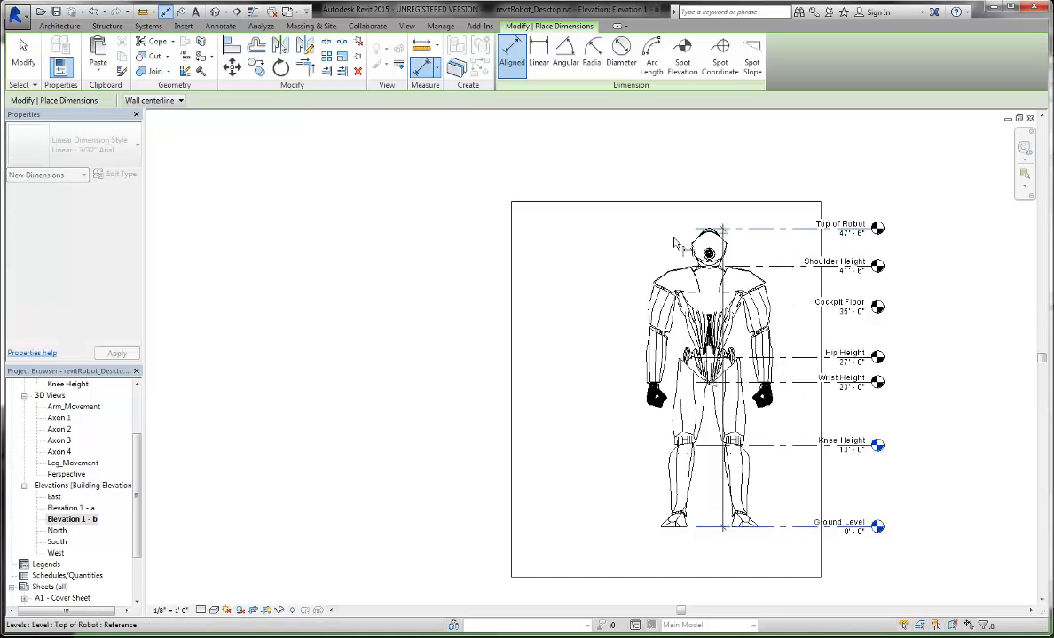
pyautogui.click(576, 241)
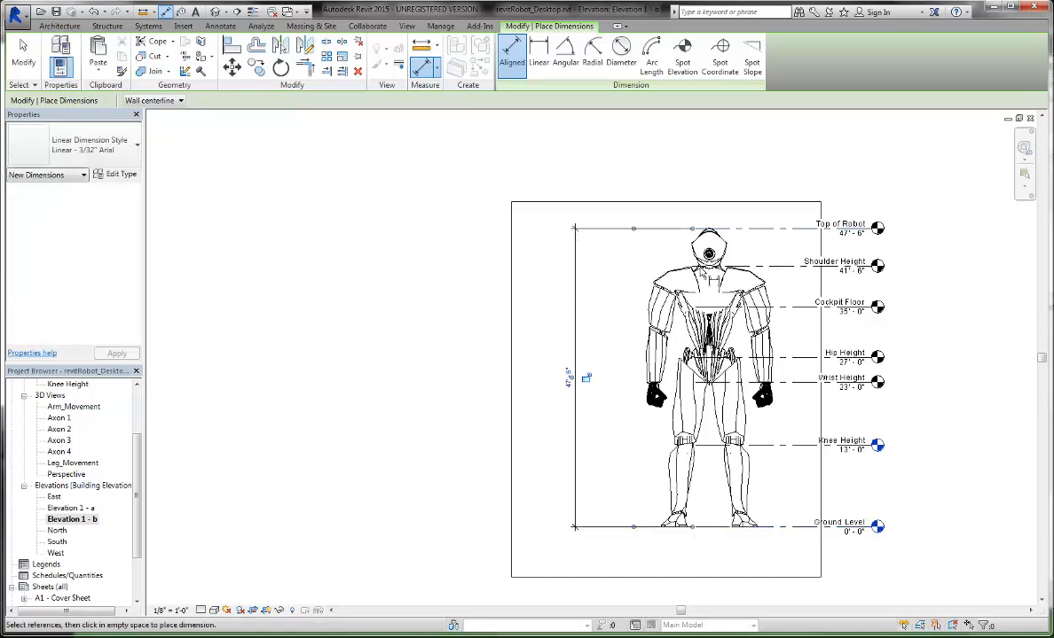
# Add a continuous aligned dimension string through all seven levels from Top of Robot to Ground Level, between the overall dimension and the robot
pyautogui.click(722, 229)
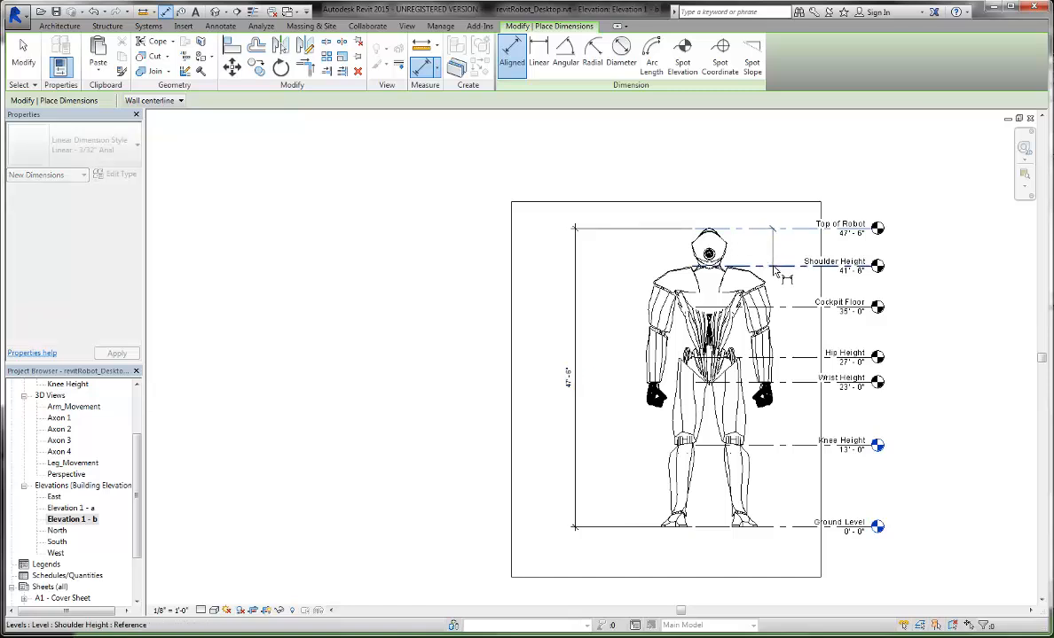
pyautogui.click(725, 266)
pyautogui.click(776, 305)
pyautogui.click(778, 357)
pyautogui.click(782, 382)
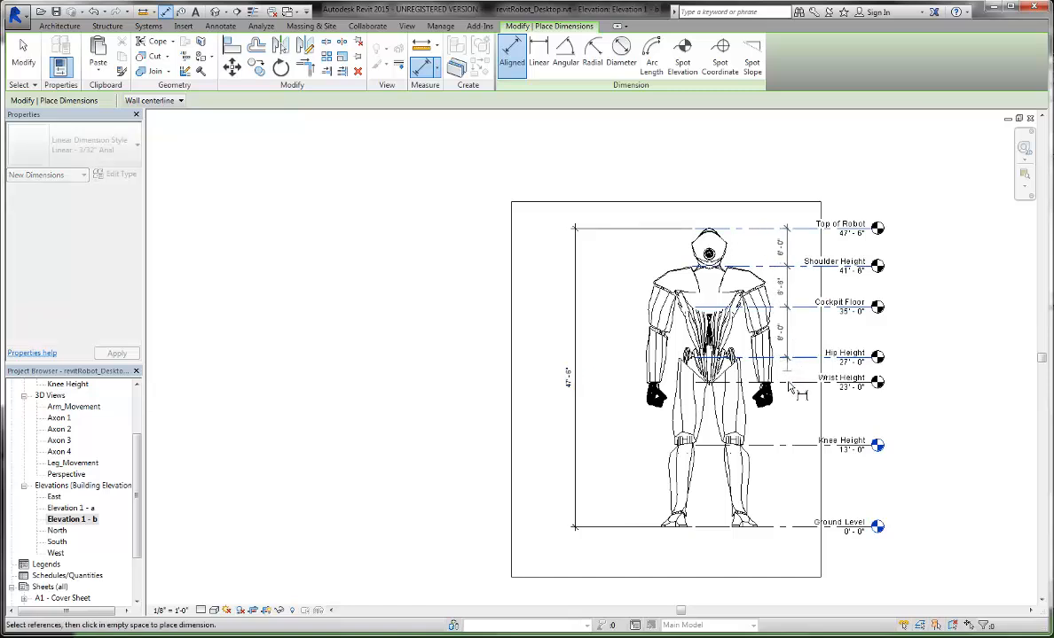
pyautogui.click(790, 446)
pyautogui.click(791, 527)
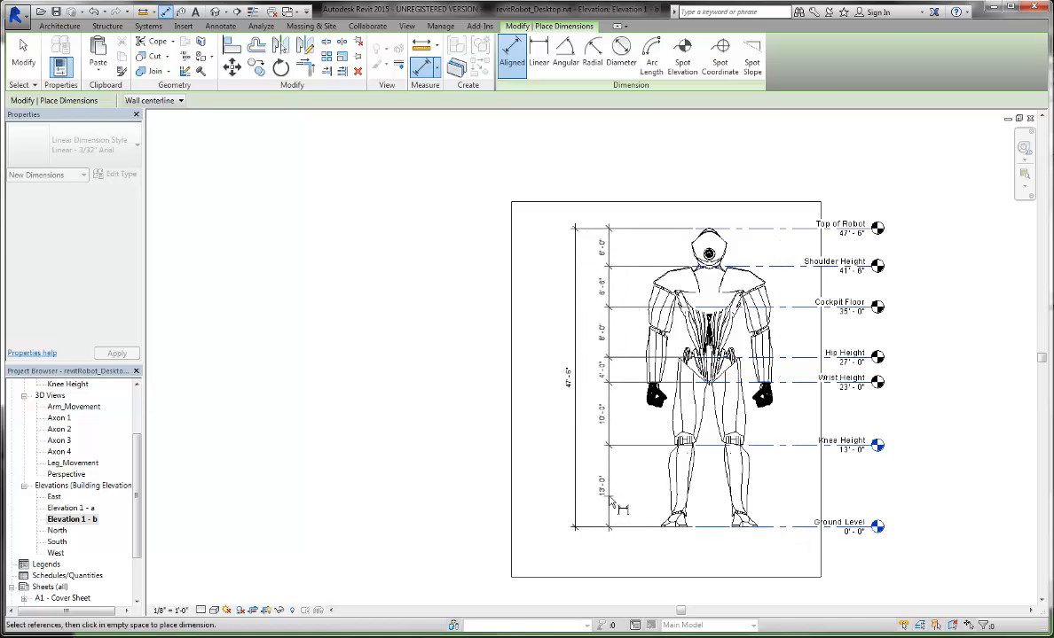
pyautogui.click(607, 500)
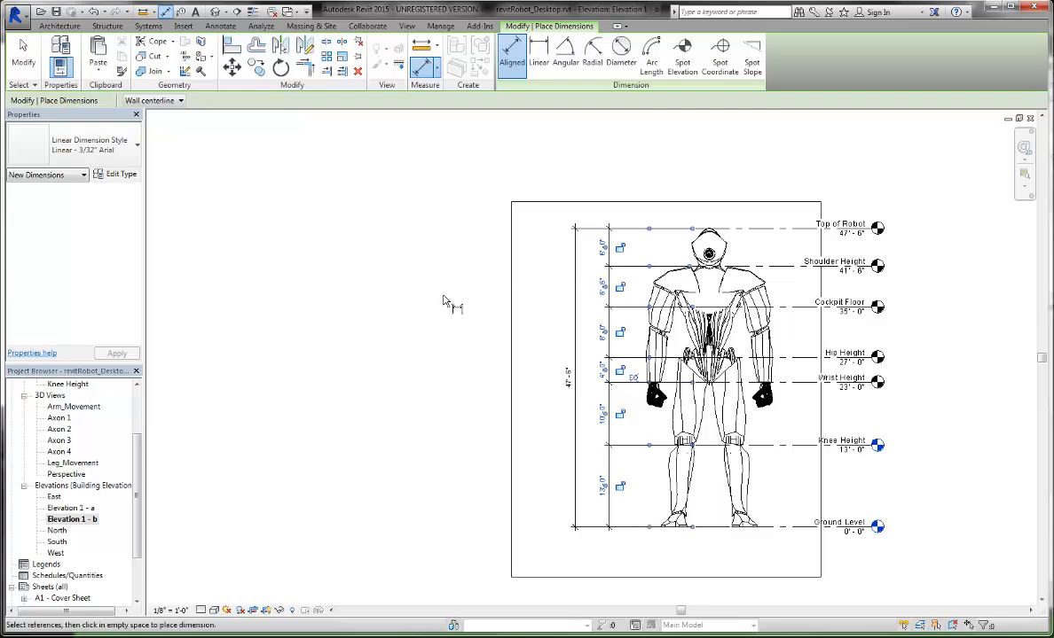
pyautogui.click(24, 55)
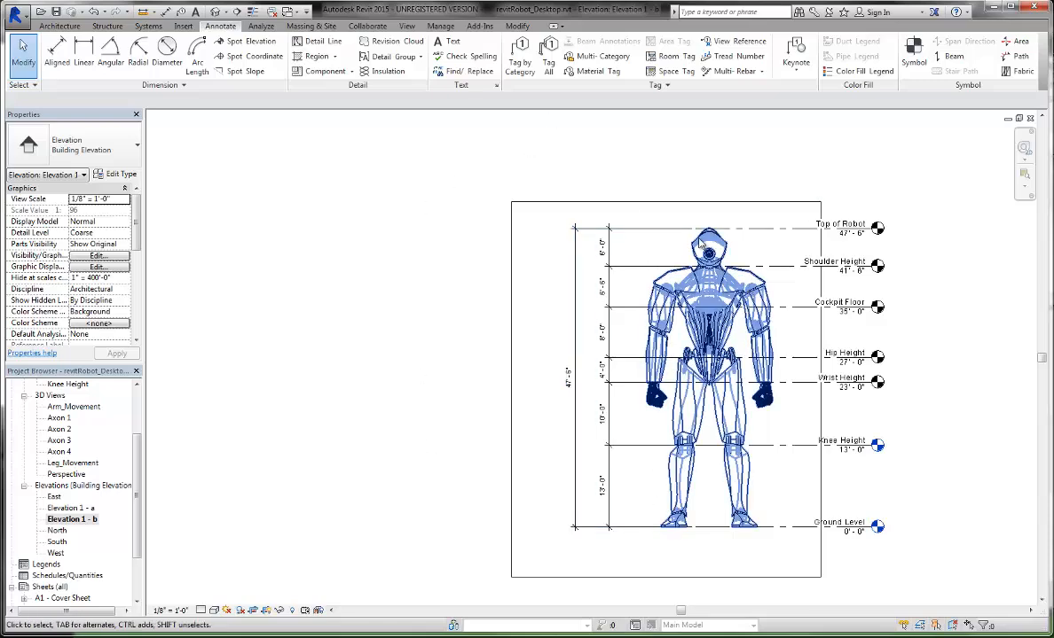
# Draw a vertical grid line along the outer edge of the robot's left-hand shoulder, from above the head to below the feet
pyautogui.click(59, 26)
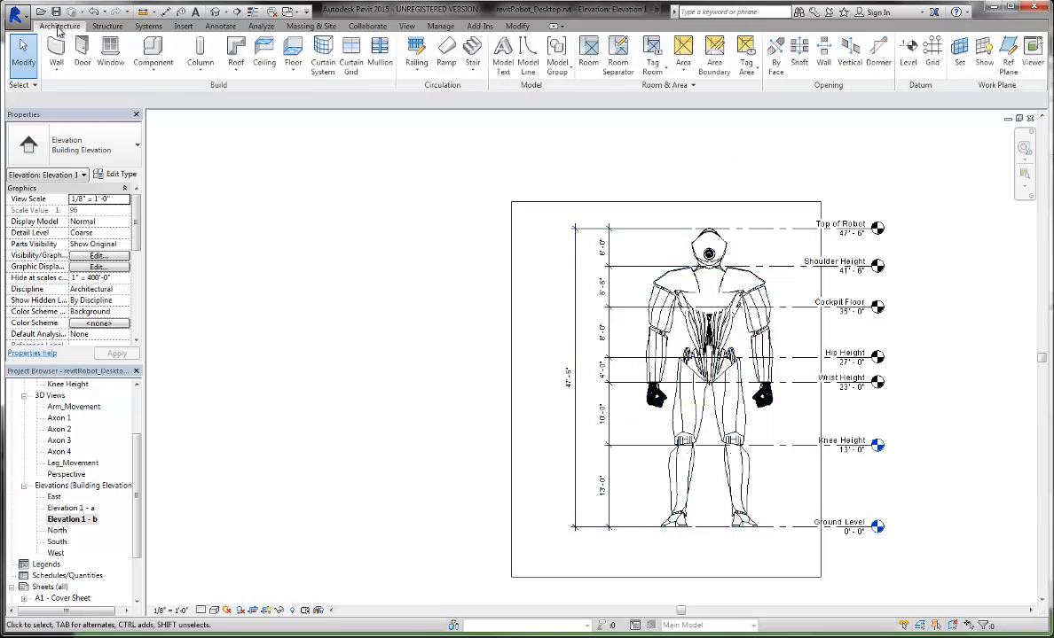
pyautogui.click(933, 53)
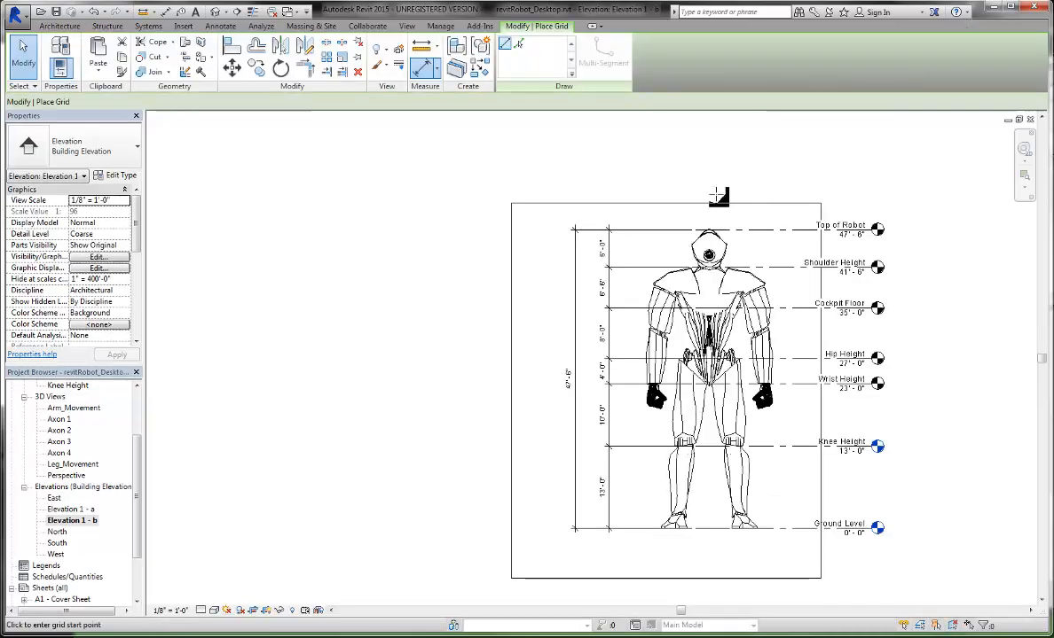
pyautogui.click(651, 196)
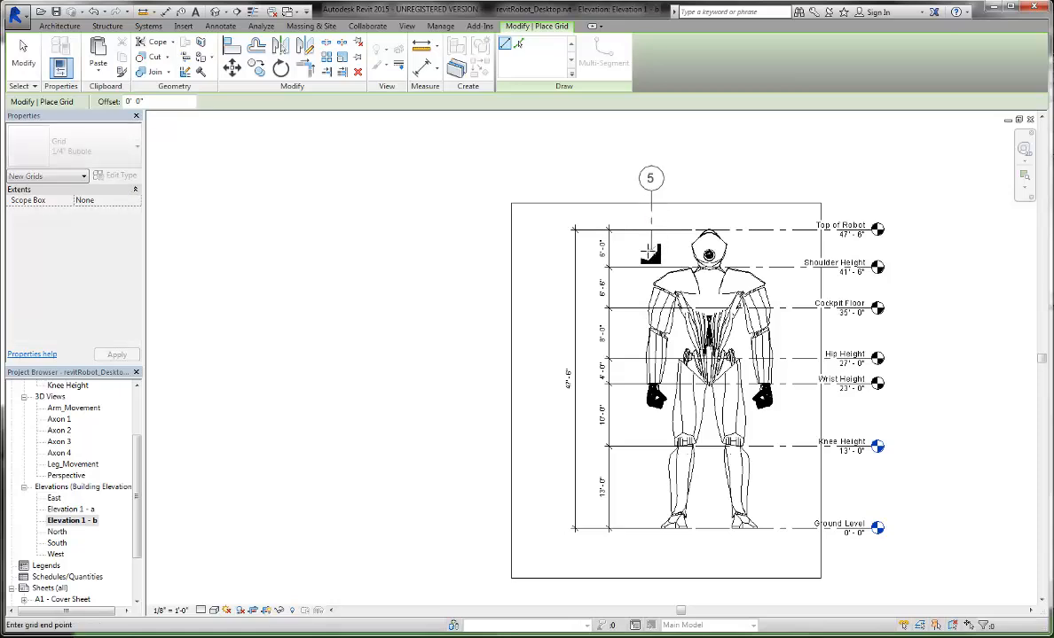
pyautogui.click(651, 545)
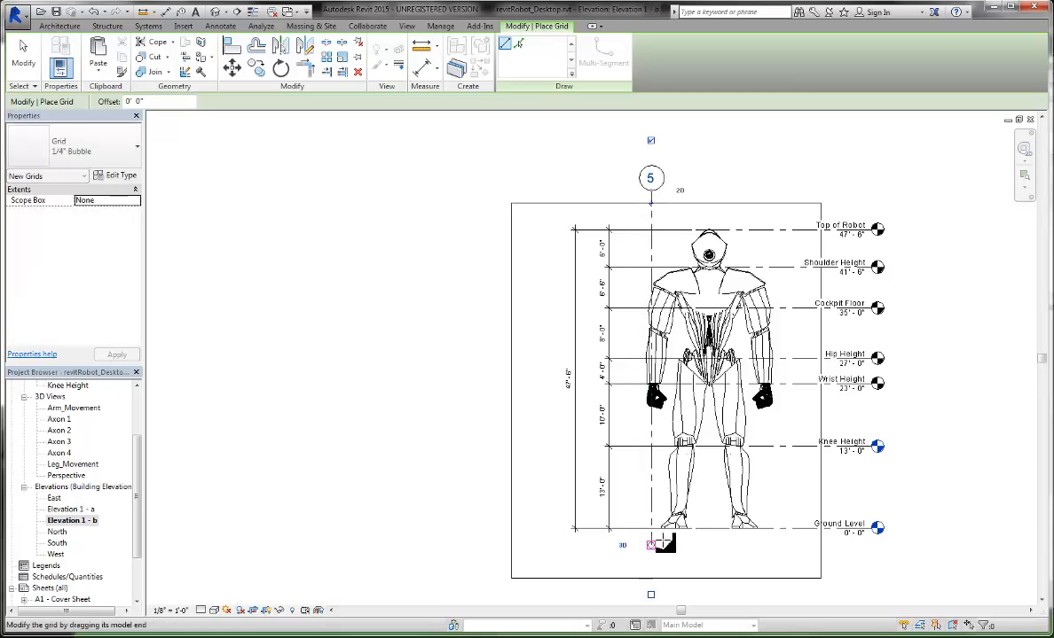
pyautogui.click(23, 53)
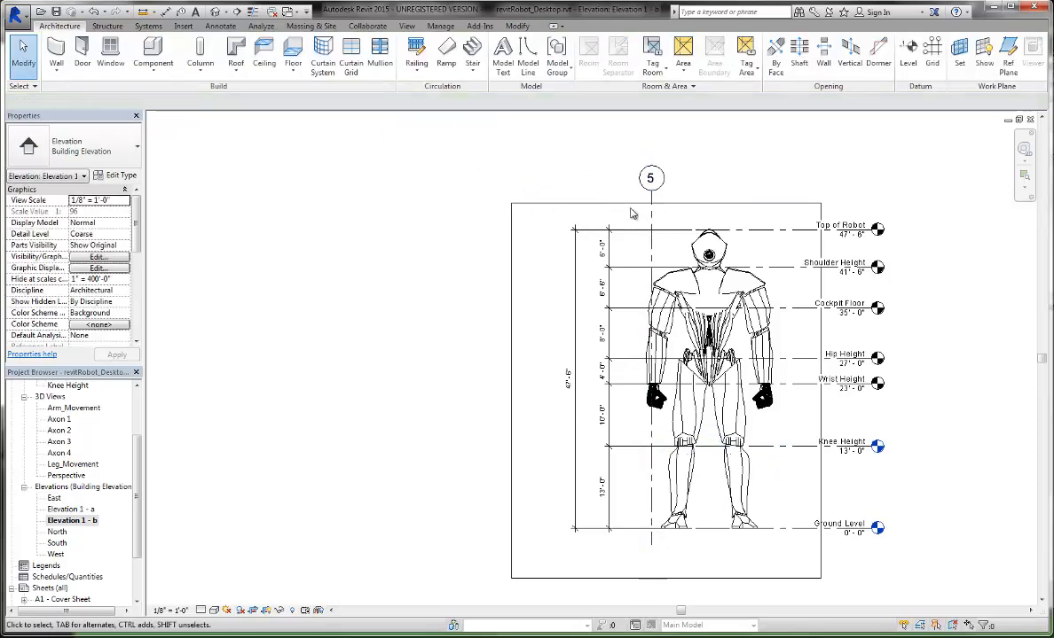
# Show the grid line's bubble at its lower end instead of its upper end, and nudge the line slightly right
pyautogui.click(659, 204)
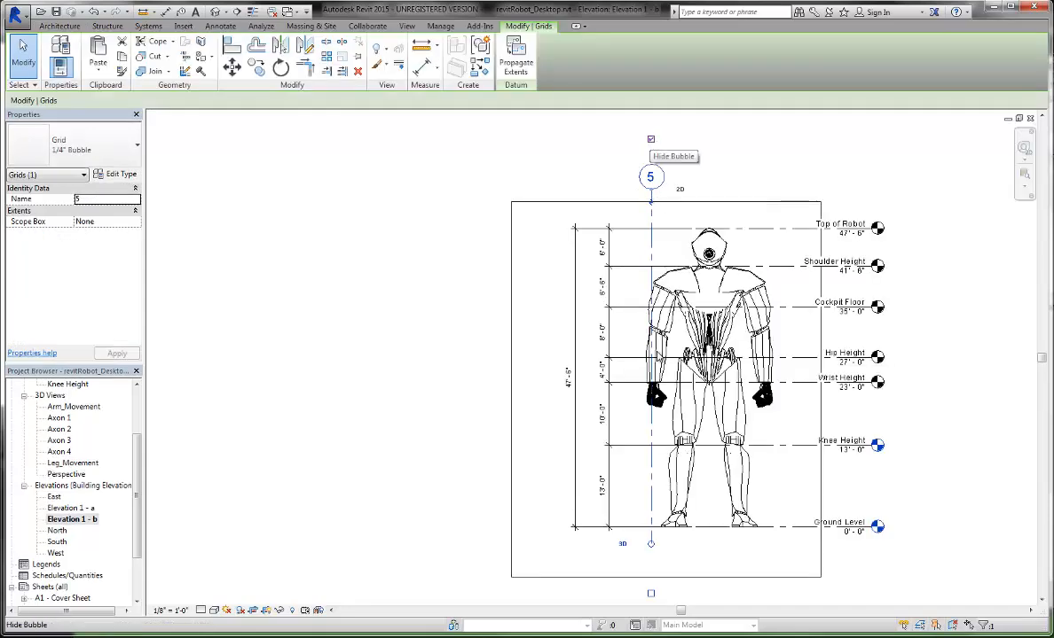
pyautogui.click(650, 594)
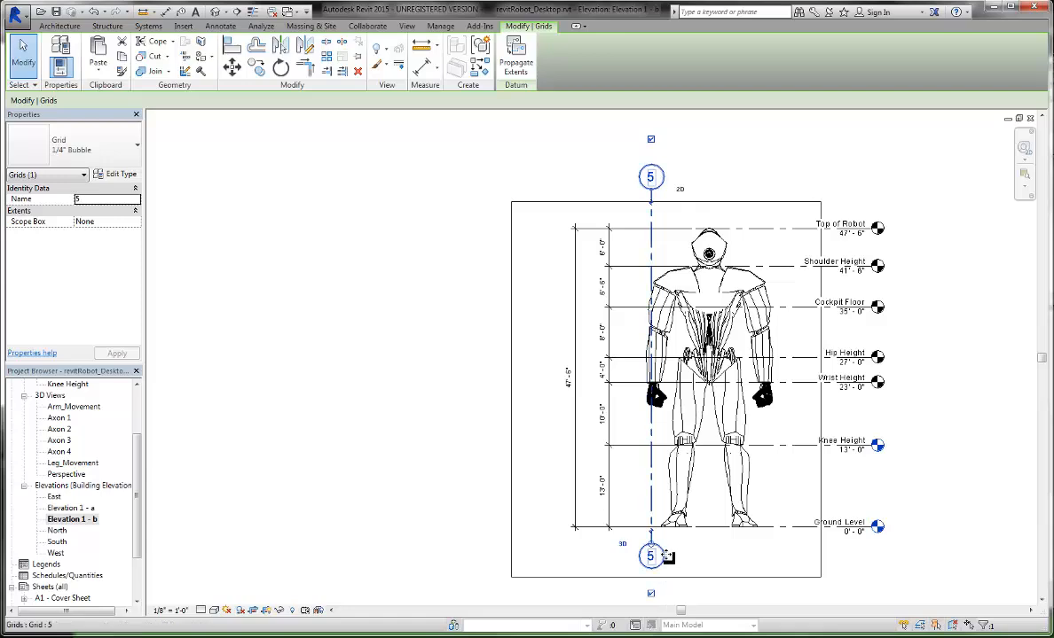
pyautogui.click(650, 140)
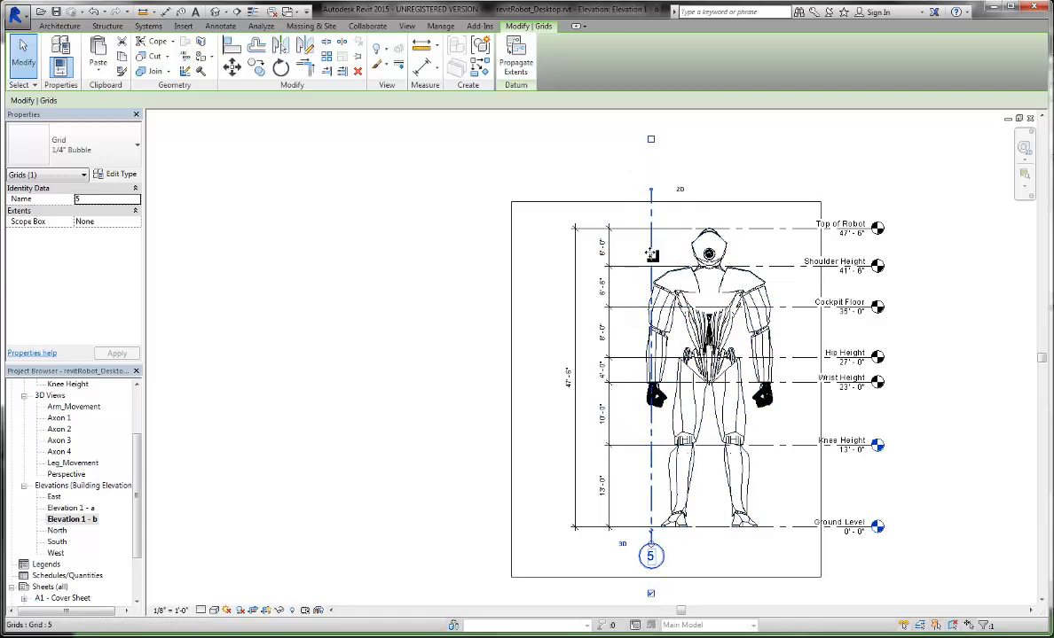
pyautogui.moveTo(650, 252)
pyautogui.mouseDown()
pyautogui.moveTo(635, 260)
pyautogui.moveTo(653, 259)
pyautogui.mouseUp()
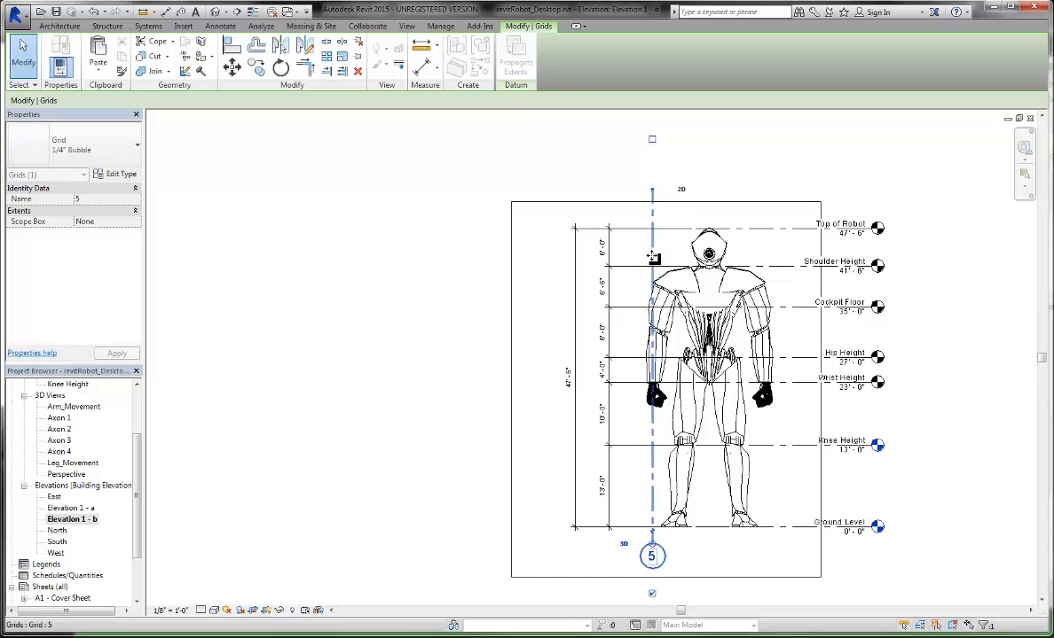
# Copy grid line 5 horizontally 7' - 0" to the right
pyautogui.press('c')
pyautogui.press('o')
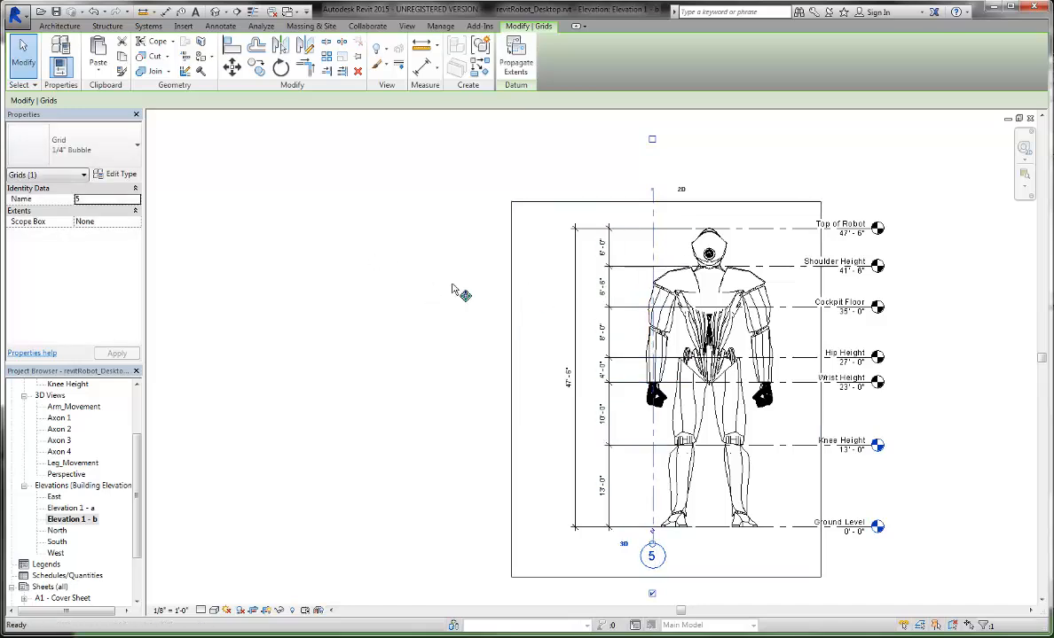
pyautogui.click(466, 146)
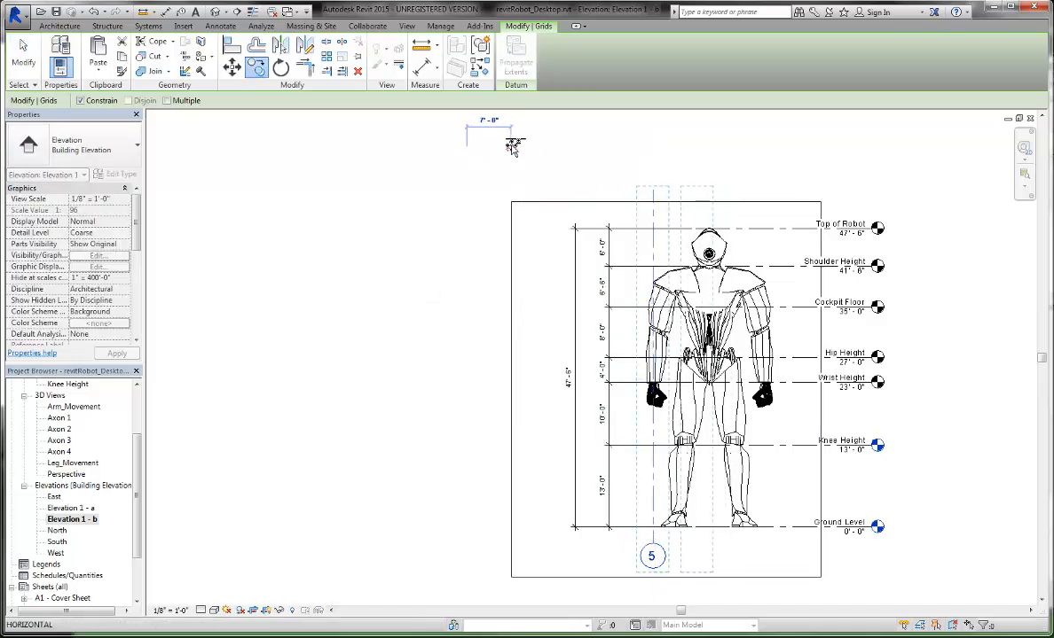
pyautogui.click(519, 147)
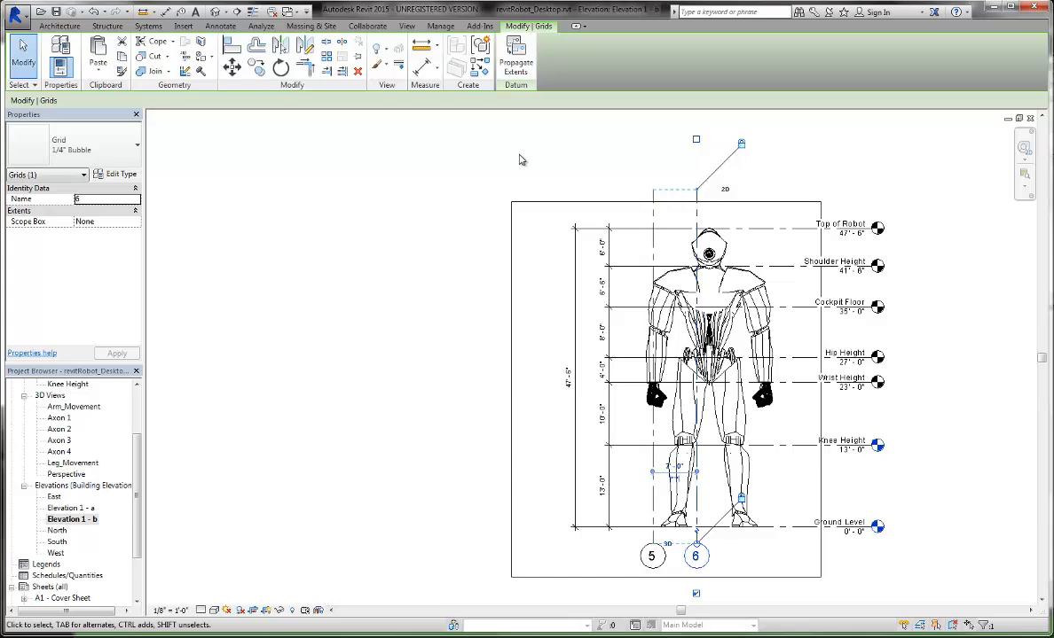
# Copy grid line 6 horizontally 5' - 0" to the right
pyautogui.press('c')
pyautogui.press('o')
pyautogui.click(473, 149)
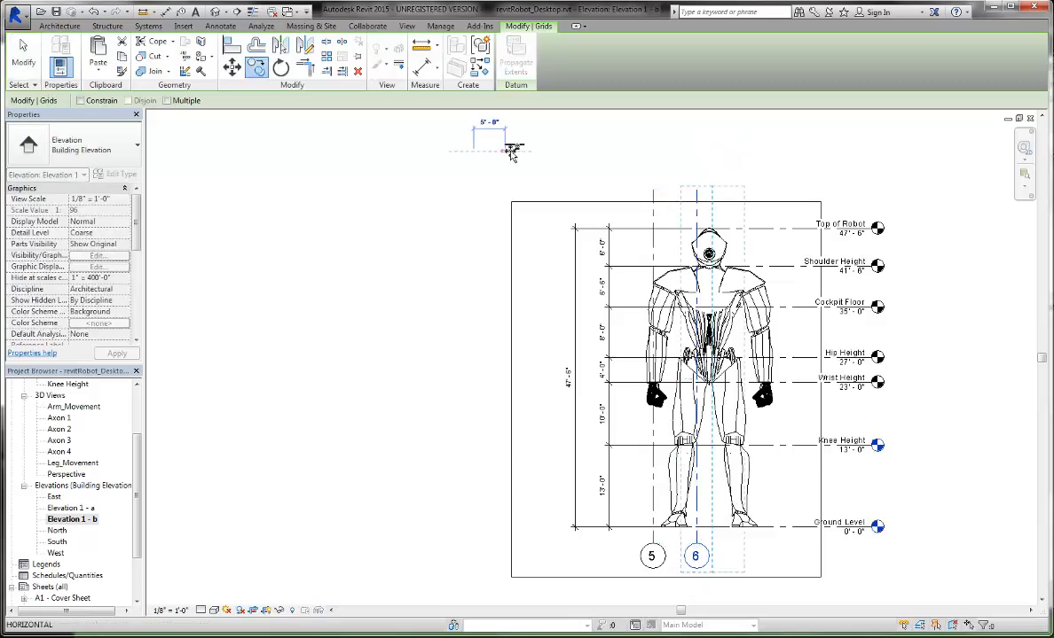
pyautogui.click(510, 152)
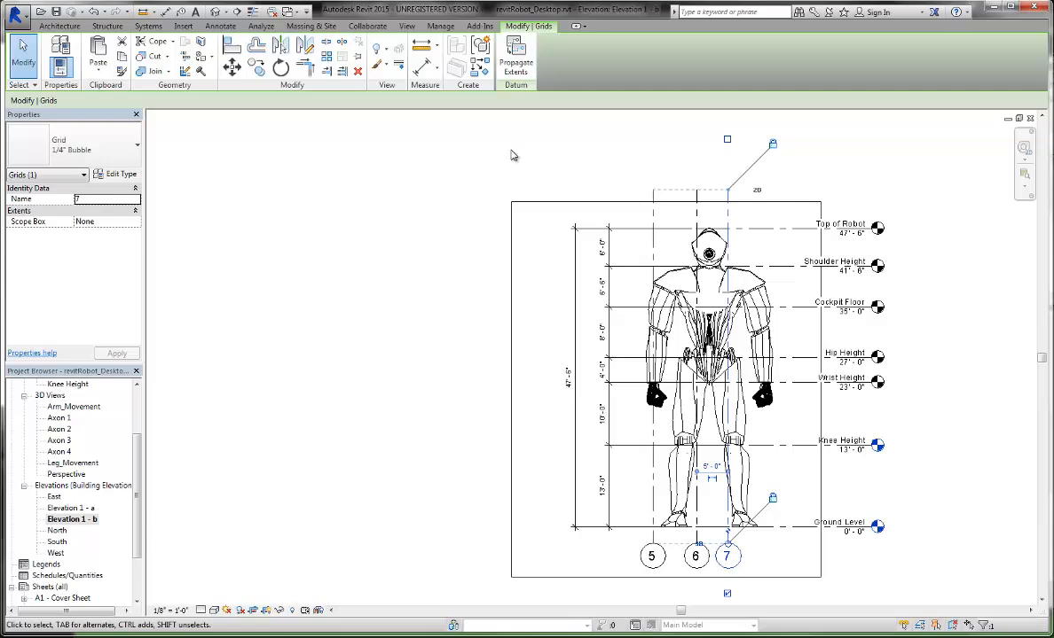
# Copy grid line 7 horizontally 4' - 6" to the right and clear the selection
pyautogui.press('m')
pyautogui.press('v')
pyautogui.click(552, 141)
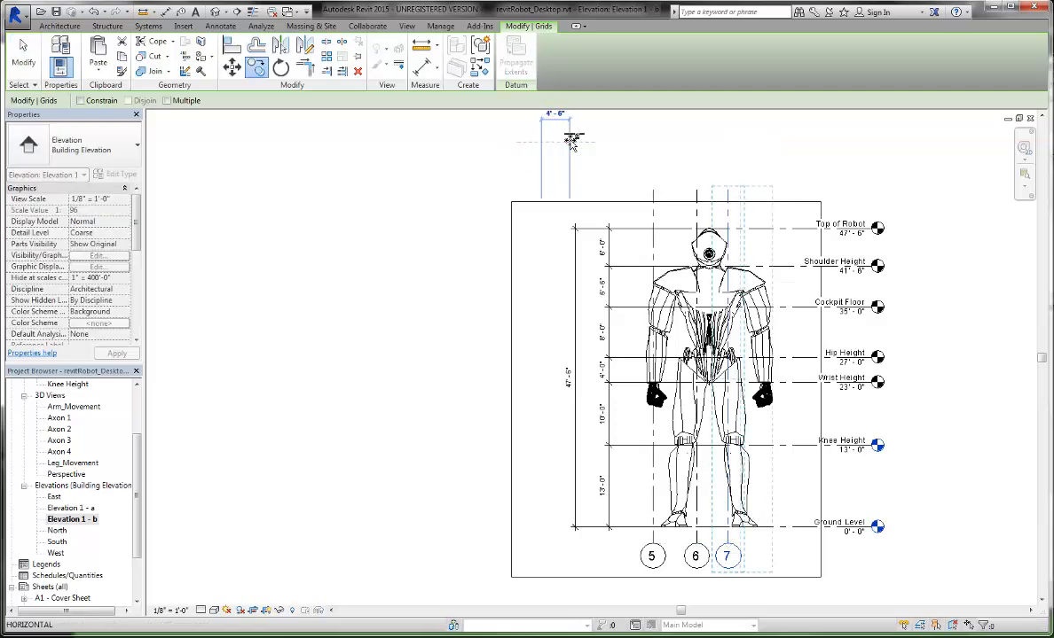
pyautogui.click(570, 141)
pyautogui.click(557, 164)
# Rename grid line 5 as A and grid line 6 as B
pyautogui.click(648, 556)
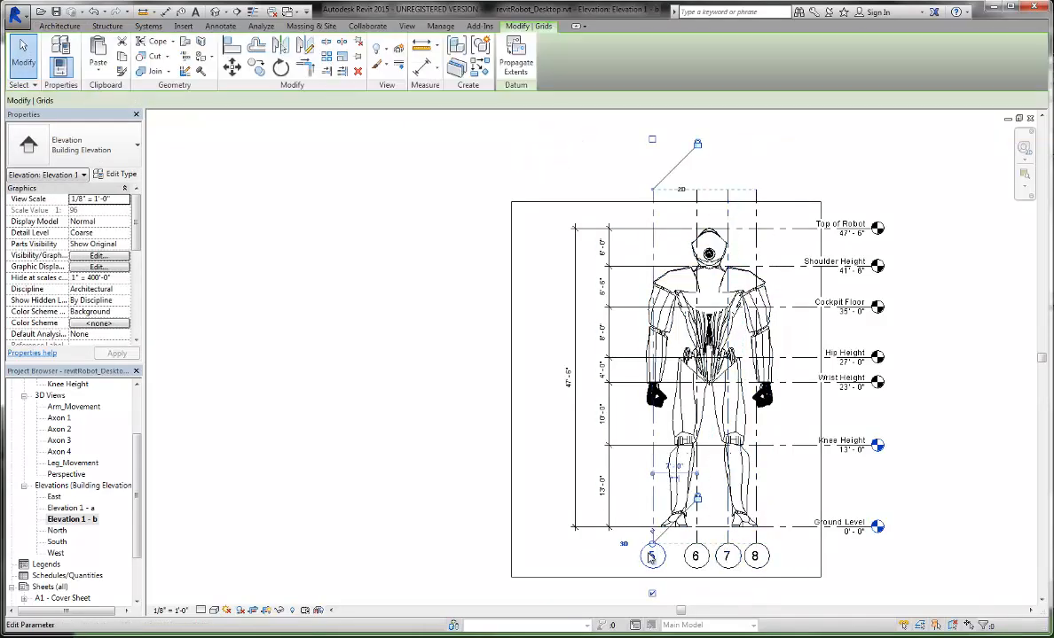
pyautogui.click(652, 557)
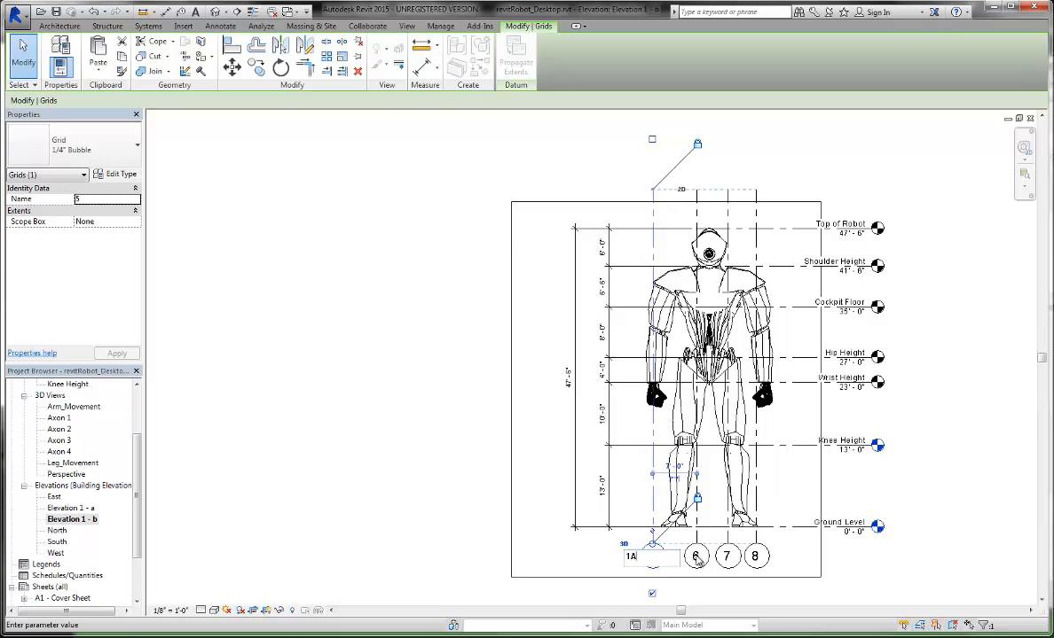
pyautogui.write('A')
pyautogui.press('Return')
pyautogui.click(695, 556)
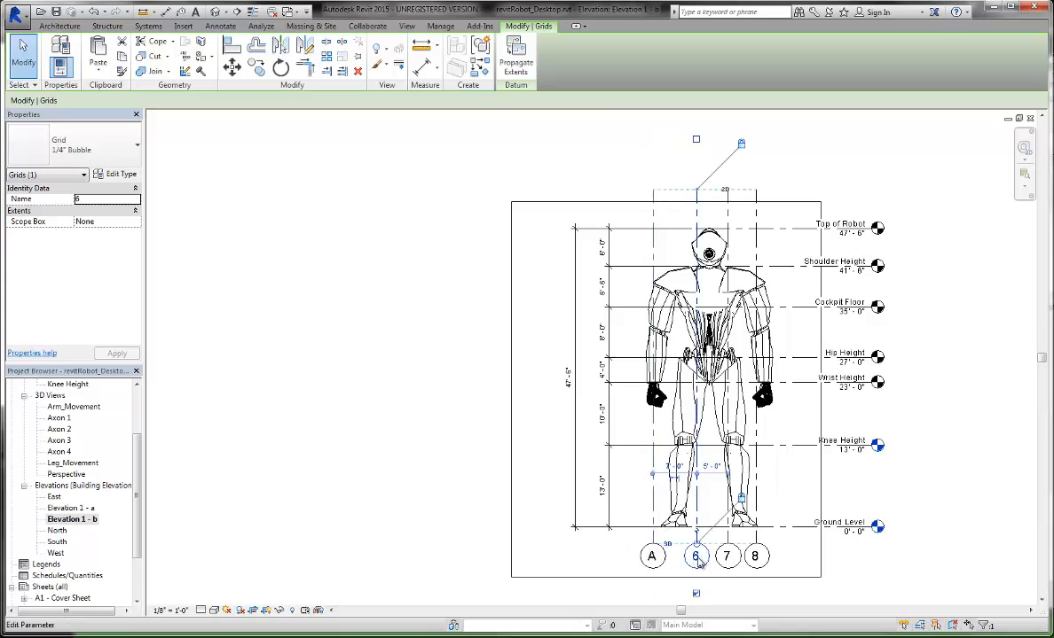
pyautogui.click(695, 556)
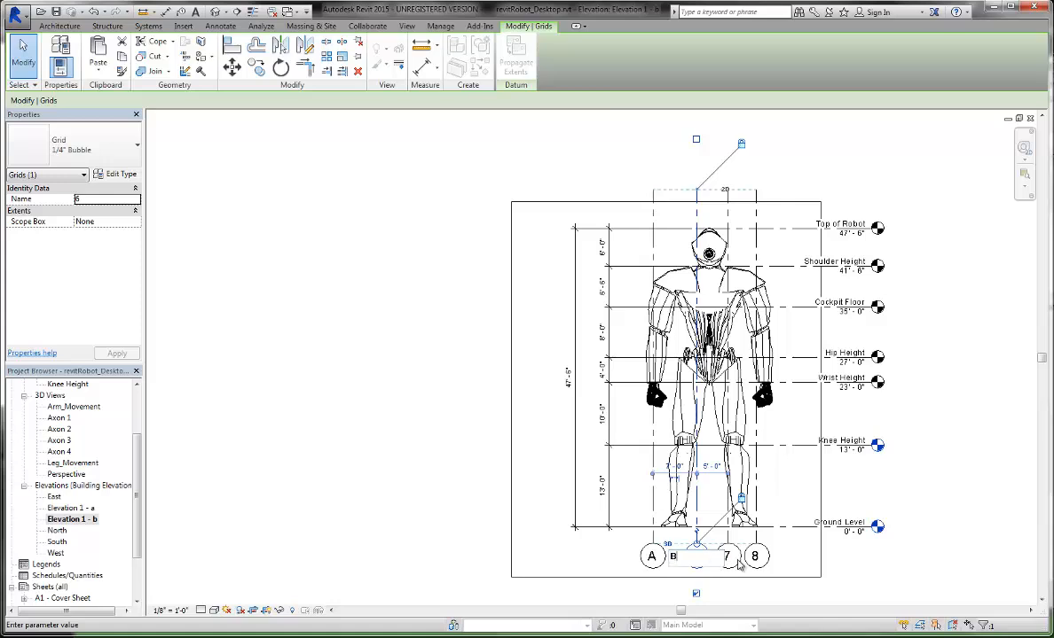
pyautogui.press('Return')
# Rename grid line 7 as C and grid line 8 as D
pyautogui.click(726, 556)
pyautogui.click(726, 556)
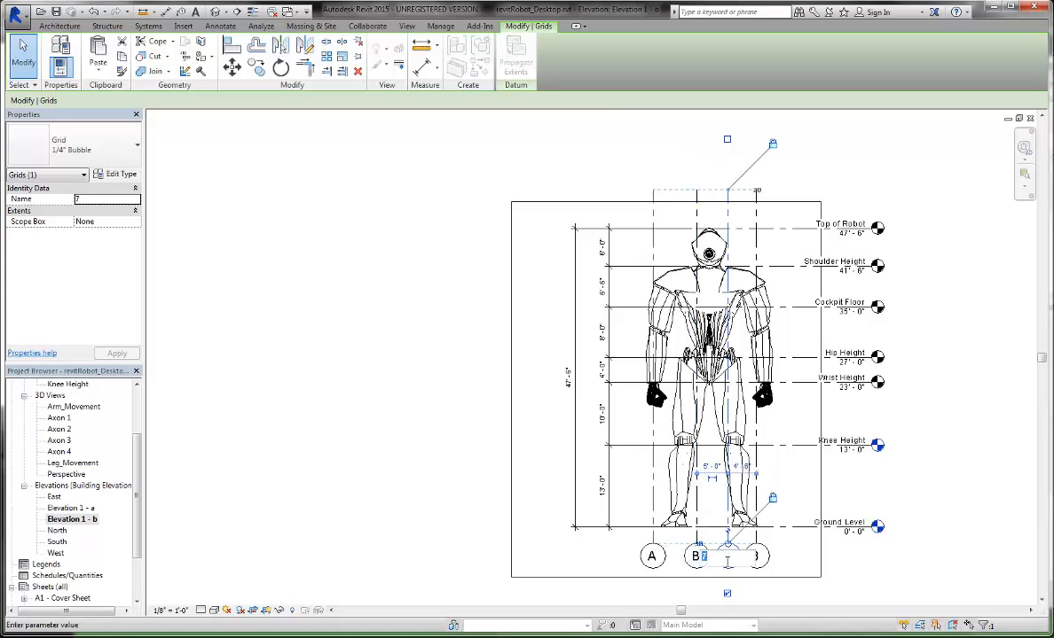
pyautogui.write('C')
pyautogui.press('Return')
pyautogui.click(756, 556)
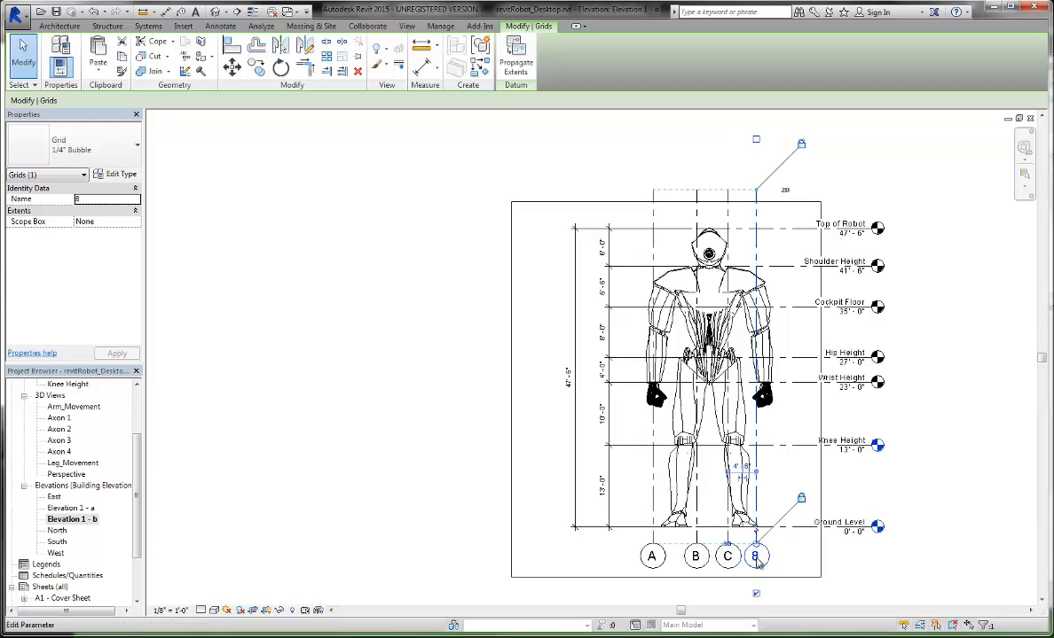
pyautogui.click(756, 556)
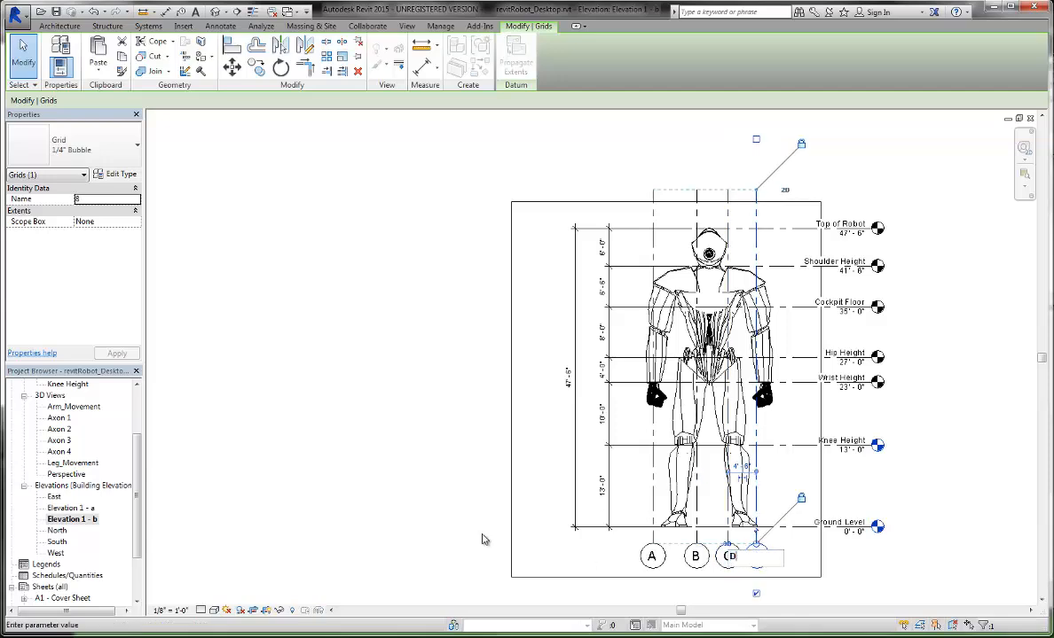
pyautogui.write('D')
pyautogui.press('Return')
# Move grid line B to the left edge of the robot's head and grid line C to its right edge
pyautogui.scroll(2, 681, 201)
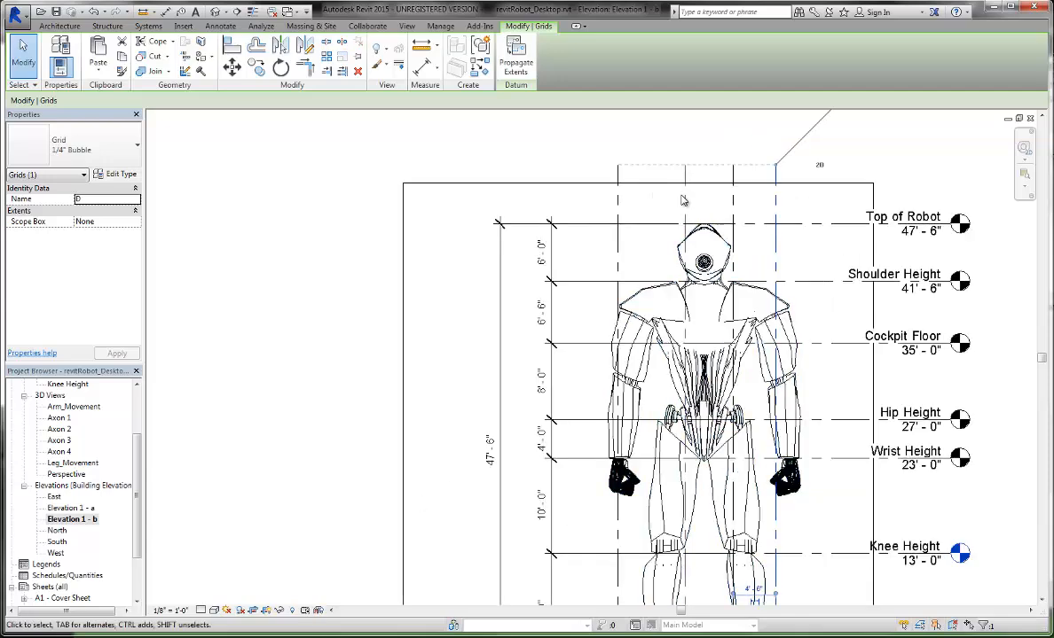
pyautogui.scroll(2, 681, 195)
pyautogui.click(688, 226)
pyautogui.moveTo(688, 229); pyautogui.dragTo(676, 228)
pyautogui.click(760, 228)
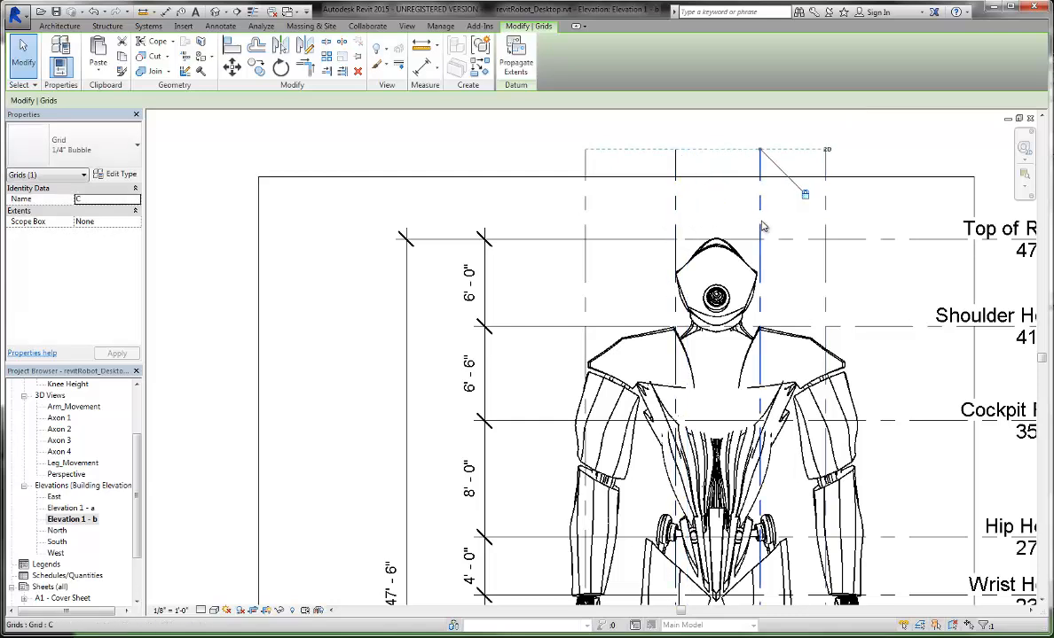
pyautogui.moveTo(759, 227)
pyautogui.mouseDown()
pyautogui.moveTo(749, 228)
pyautogui.moveTo(760, 224)
pyautogui.mouseUp()
# Move grid line D to the outer edge of the right shoulder and grid line A to the outer edge of the left shoulder
pyautogui.scroll(-2, 823, 219)
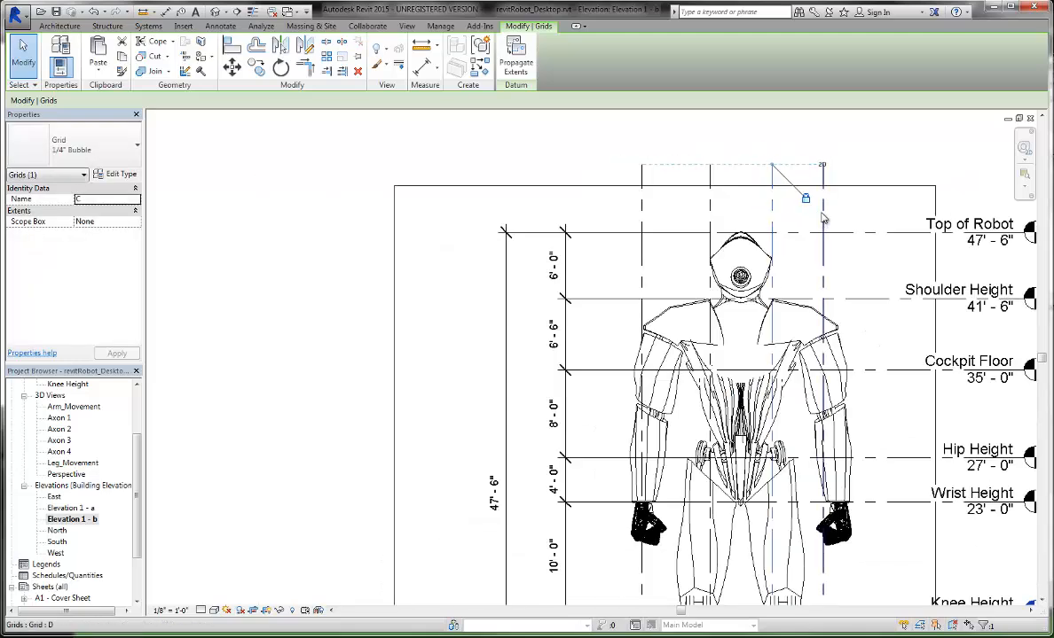
pyautogui.click(823, 219)
pyautogui.moveTo(823, 219)
pyautogui.mouseDown()
pyautogui.moveTo(847, 218)
pyautogui.moveTo(838, 216)
pyautogui.mouseUp()
pyautogui.click(642, 300)
pyautogui.scroll(2, 642, 326)
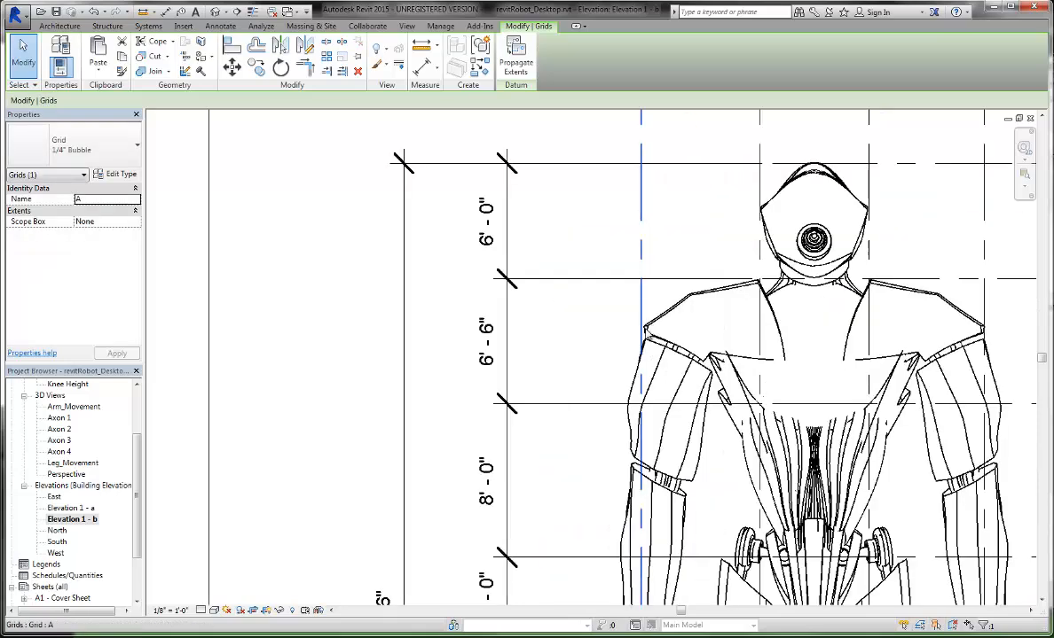
pyautogui.scroll(2, 640, 330)
pyautogui.moveTo(639, 302); pyautogui.dragTo(642, 303)
pyautogui.press('Escape')
# Shorten grid lines A to D together so their upper ends stop between Knee Height and Ground Level
pyautogui.scroll(-5, 625, 316)
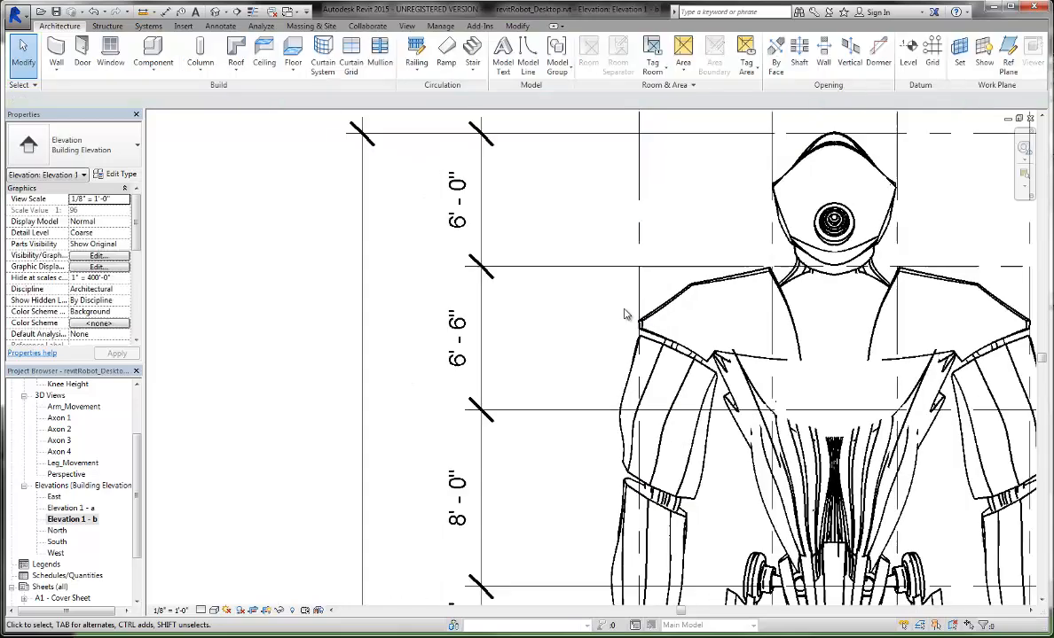
pyautogui.scroll(-1, 447, 343)
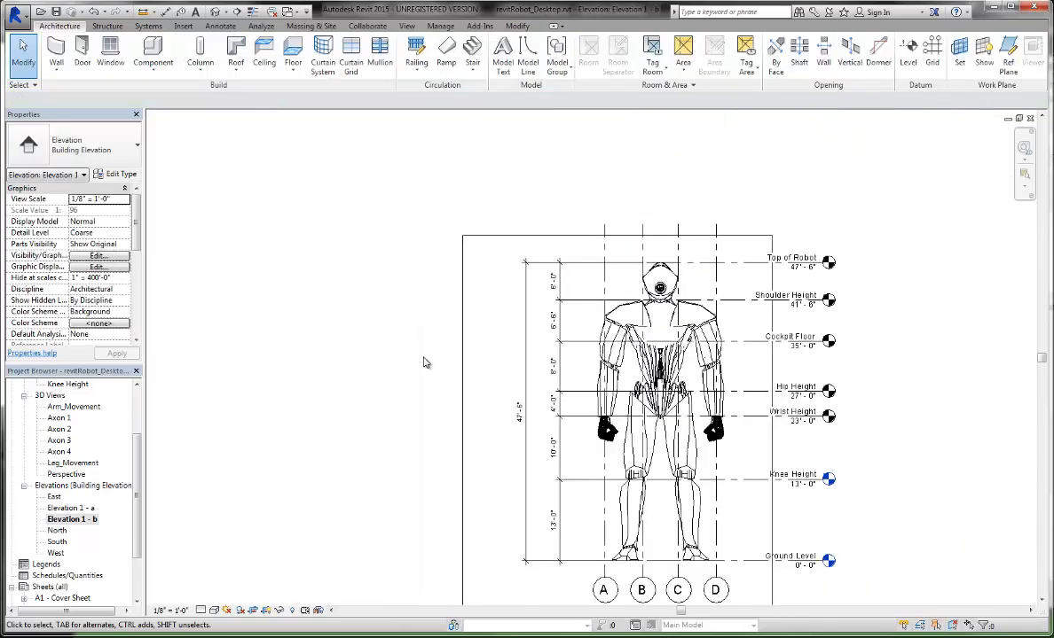
pyautogui.click(717, 229)
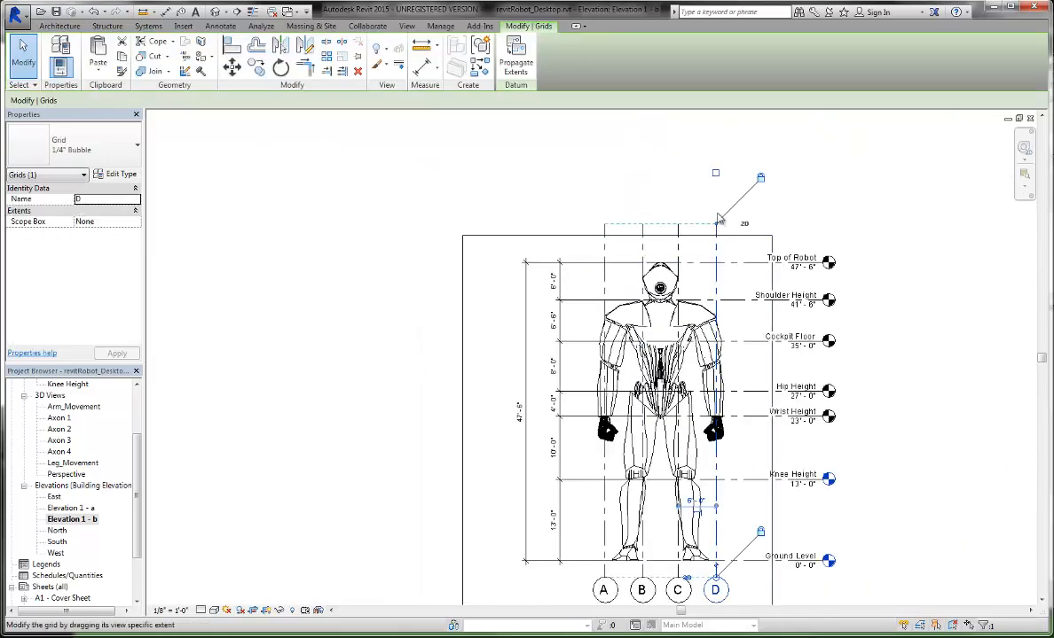
pyautogui.moveTo(718, 229); pyautogui.dragTo(727, 503)
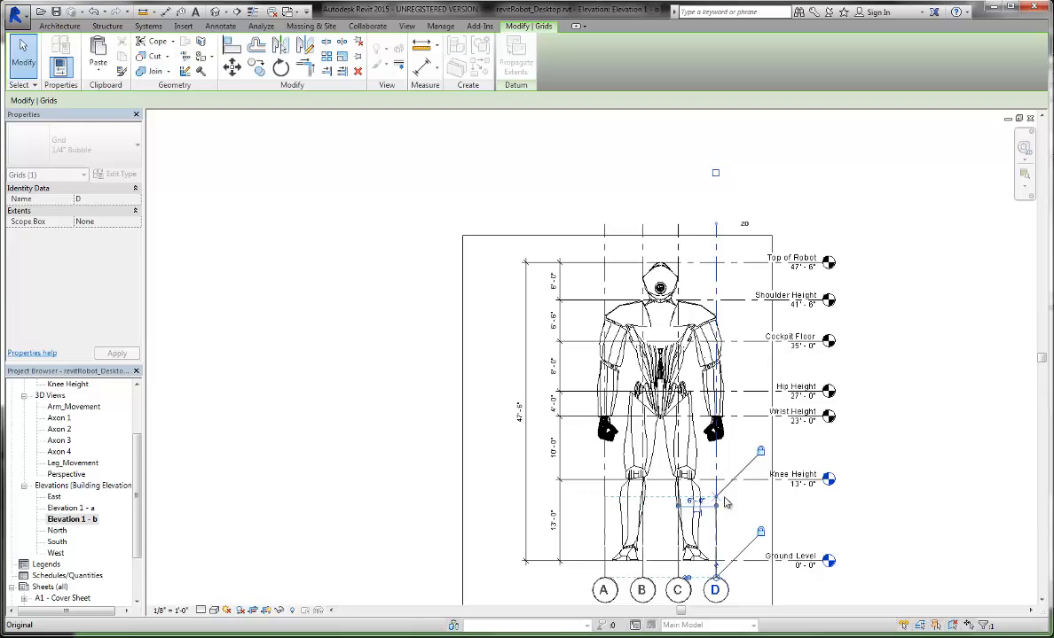
pyautogui.click(748, 374)
pyautogui.moveTo(942, 503); pyautogui.dragTo(933, 449, button='middle')
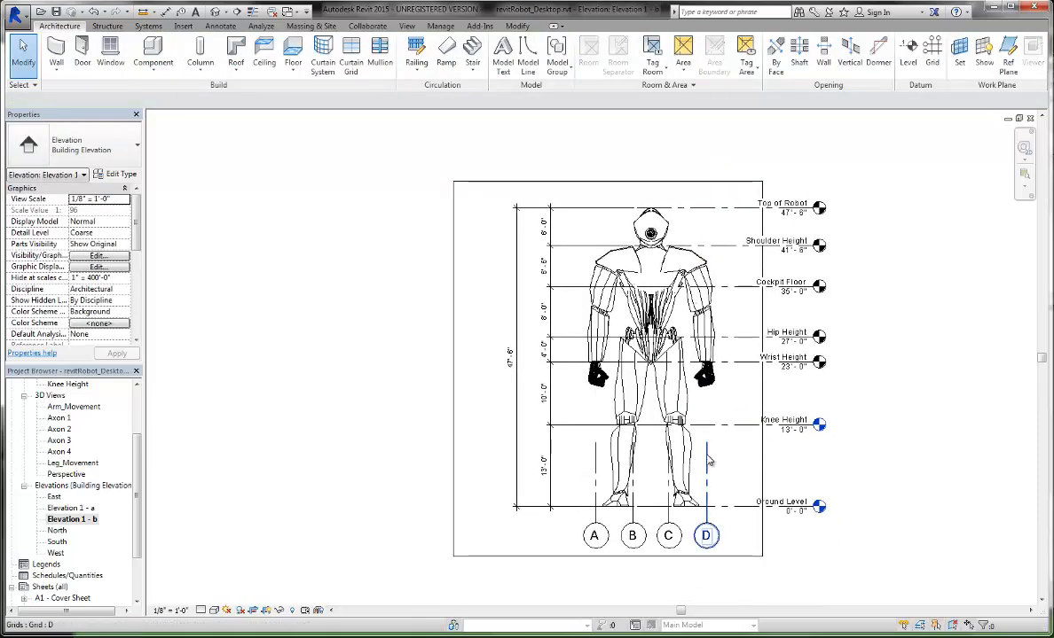
pyautogui.click(706, 490)
pyautogui.click(945, 468)
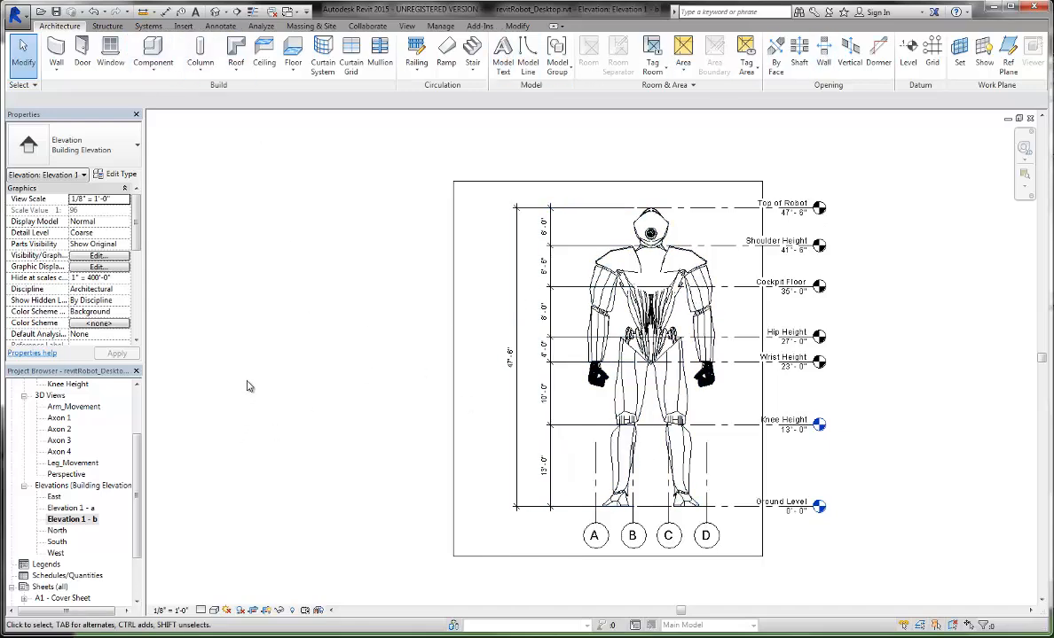
# Place an overall aligned dimension between grid lines A and D above the robot's head
pyautogui.click(223, 26)
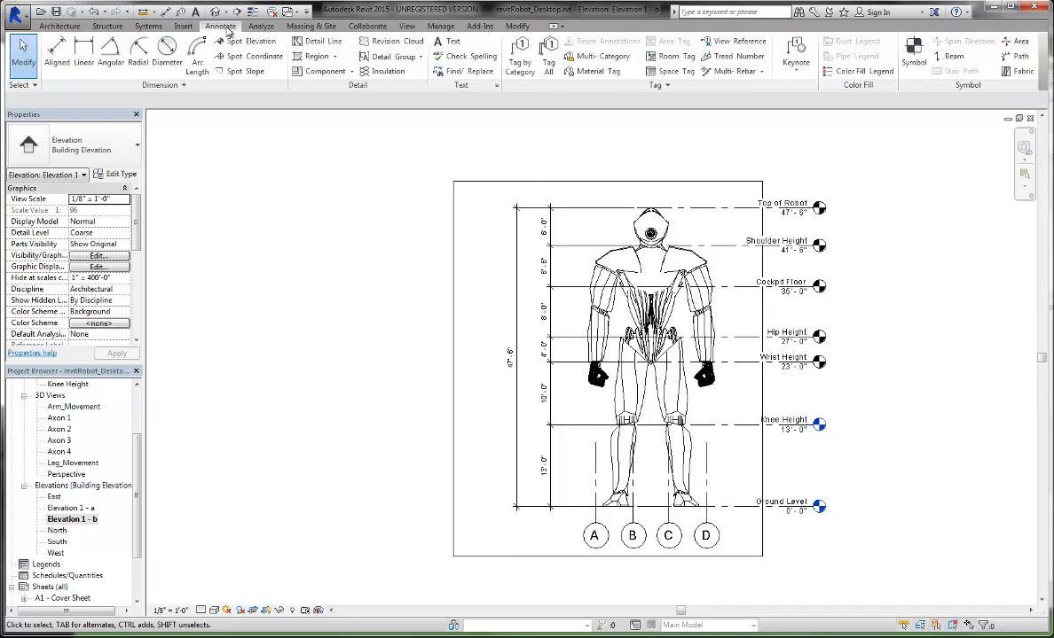
pyautogui.click(59, 51)
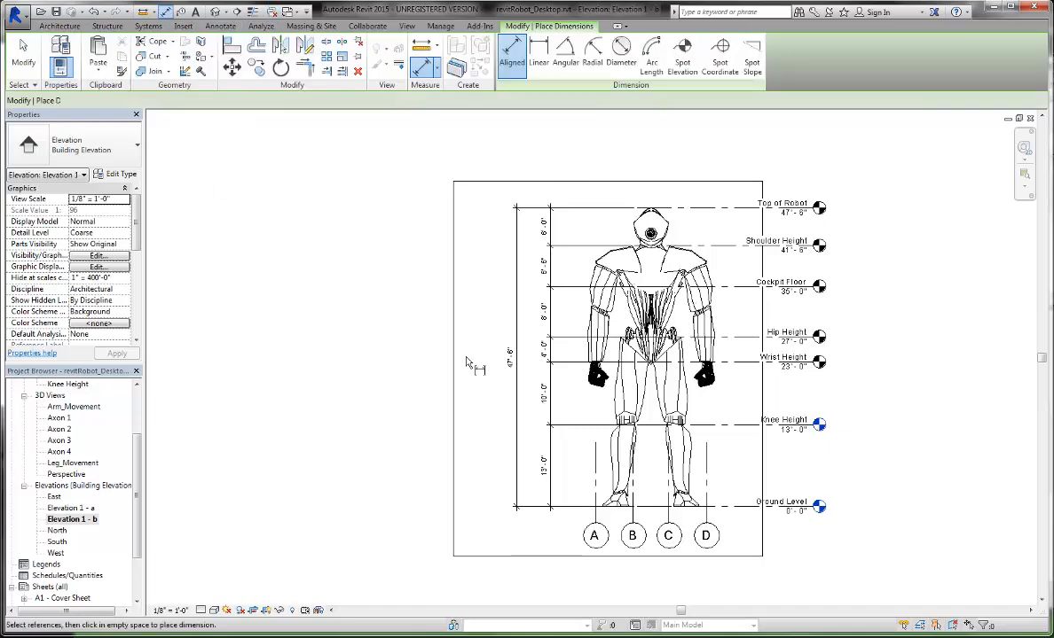
pyautogui.click(595, 468)
pyautogui.click(707, 450)
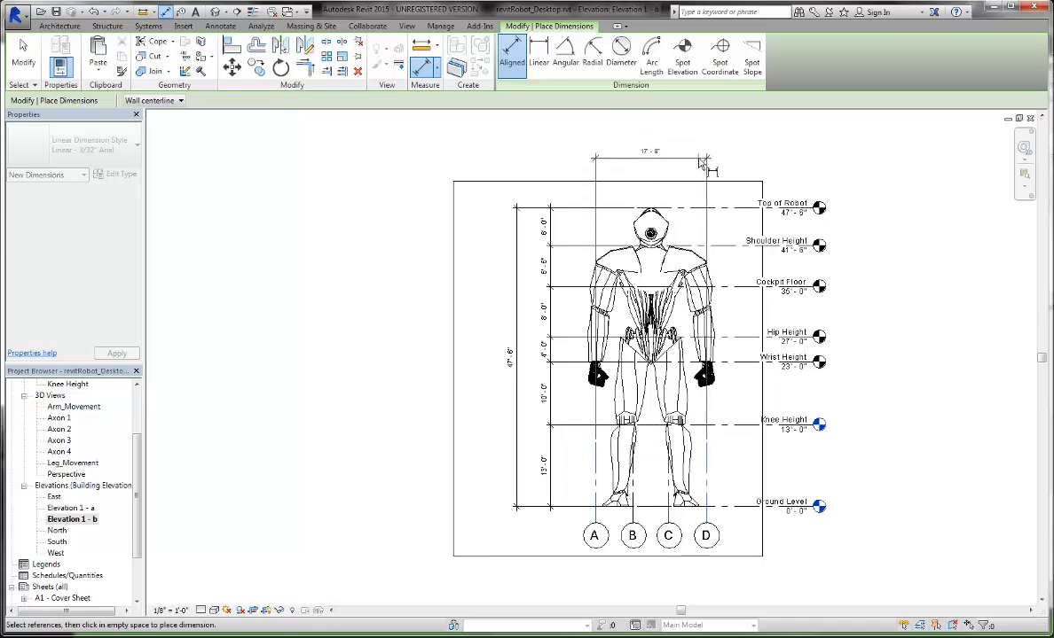
pyautogui.click(705, 162)
# Add an aligned dimension string through grid lines A, B, C and D just below the overall width dimension
pyautogui.click(595, 483)
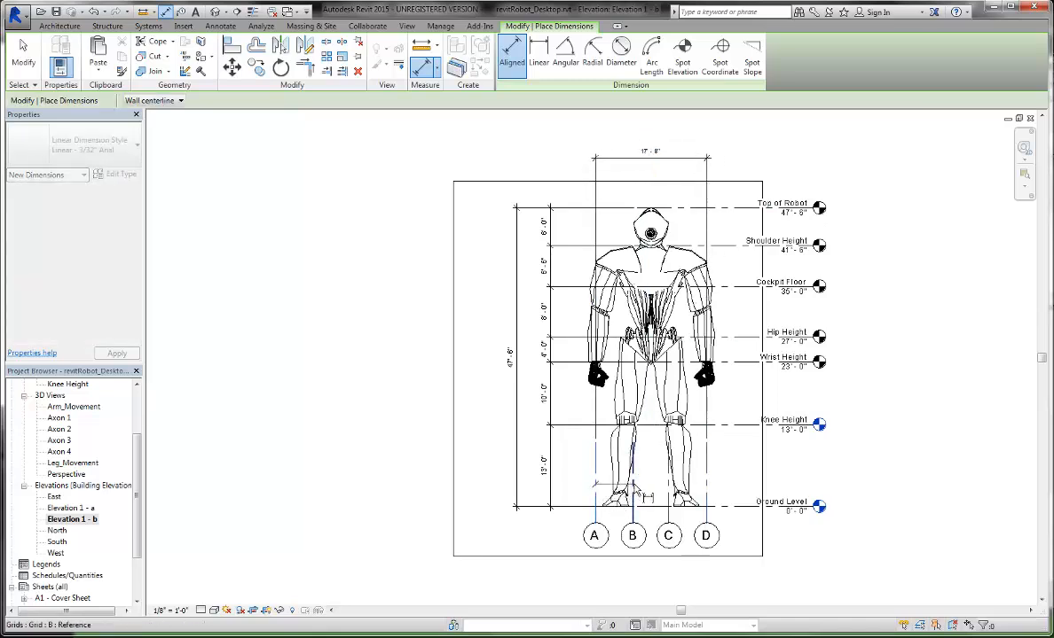
pyautogui.click(633, 470)
pyautogui.click(668, 467)
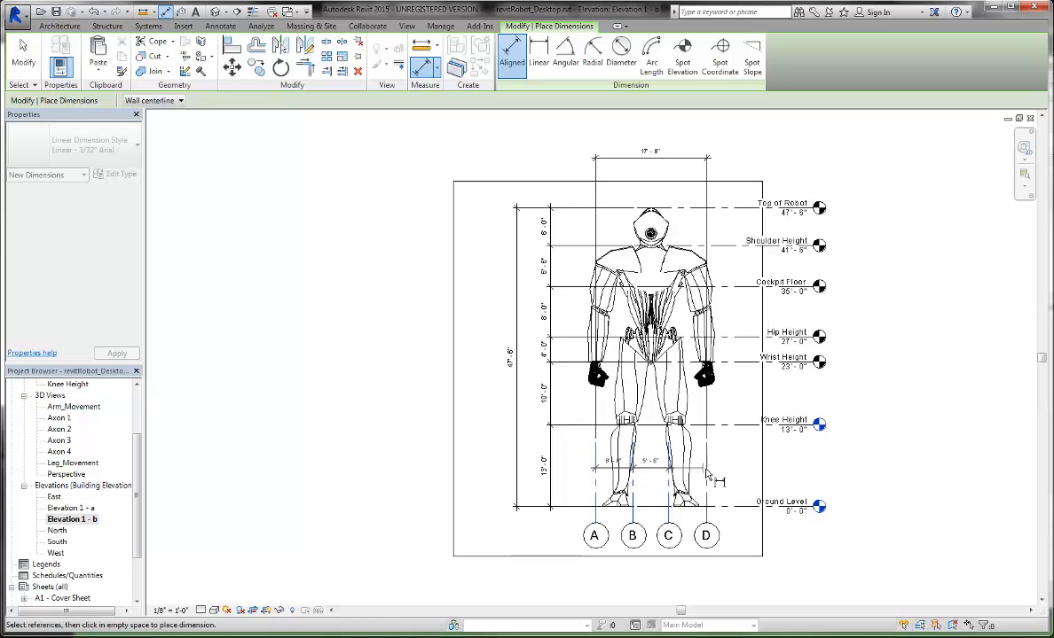
pyautogui.click(706, 473)
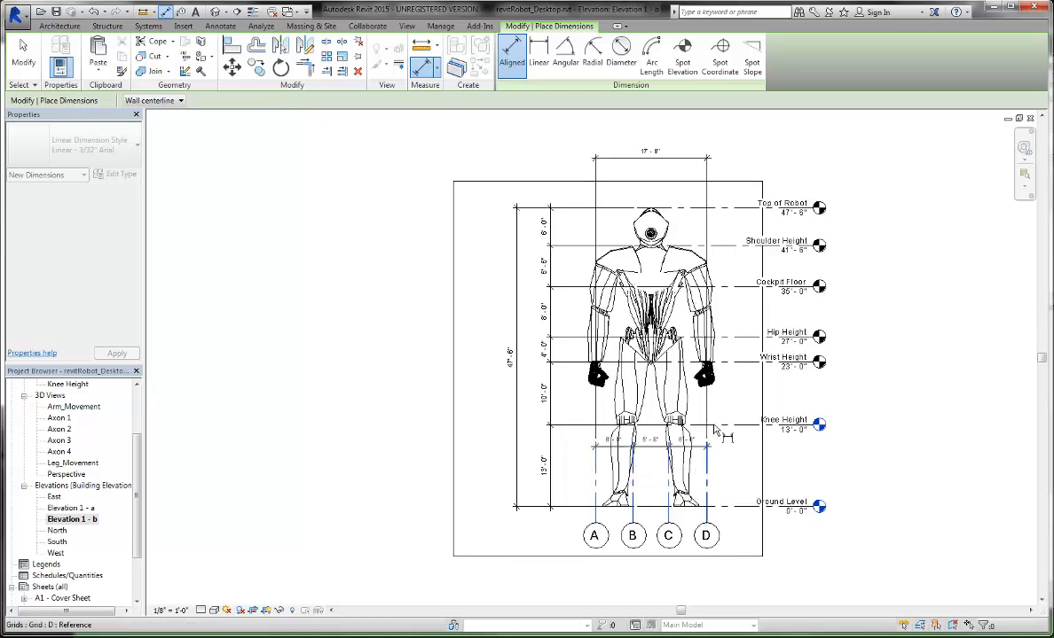
pyautogui.click(721, 181)
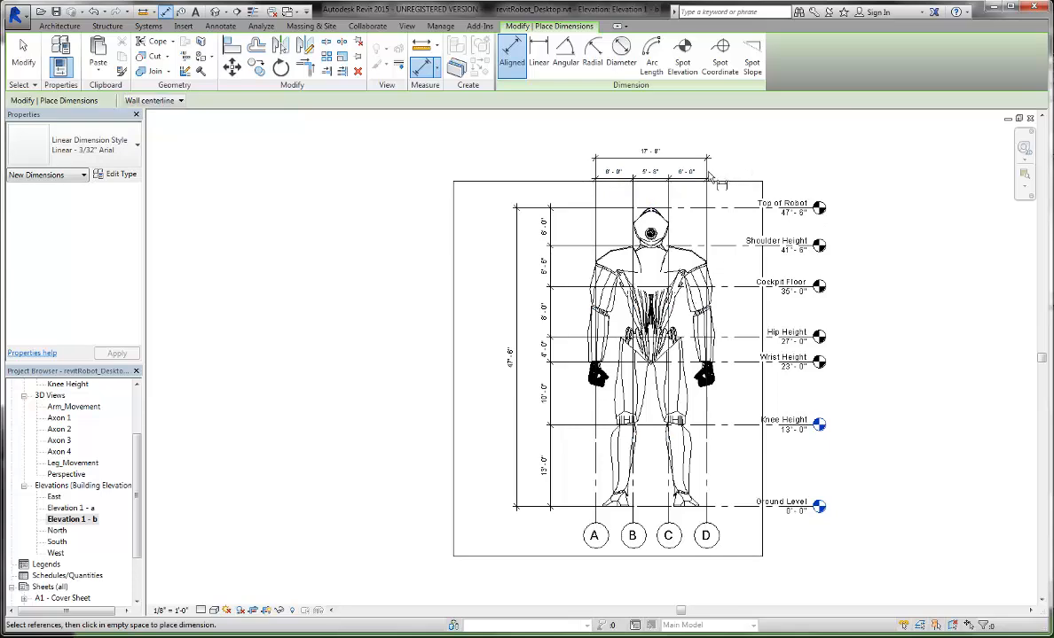
# Finish dimensioning and examine the grid dimensions and level annotations around the robot elevation
pyautogui.scroll(4, 658, 226)
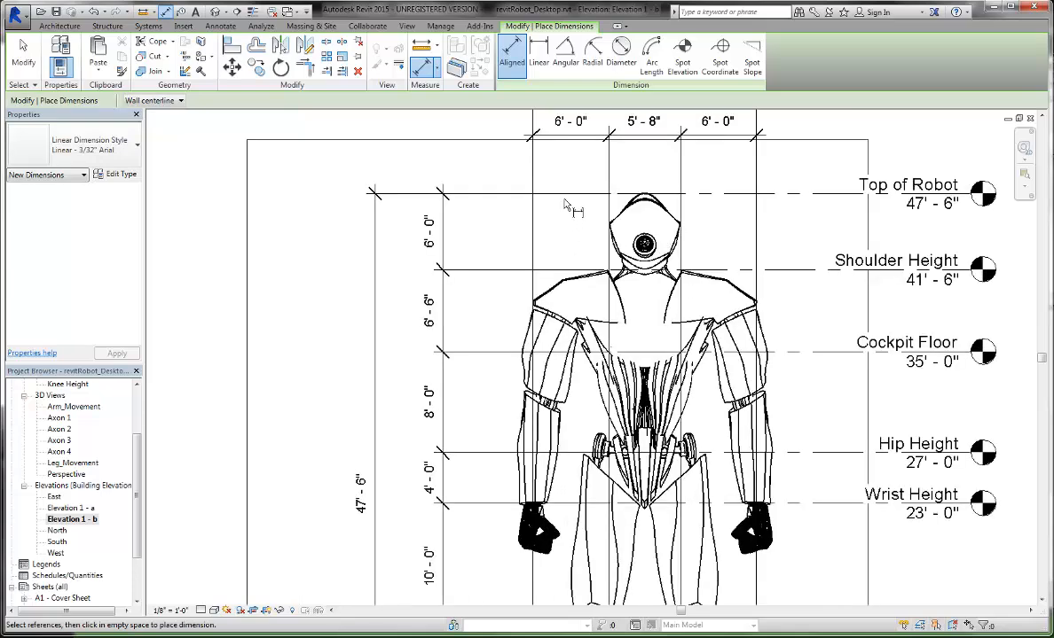
pyautogui.scroll(-3, 568, 223)
pyautogui.moveTo(567, 223); pyautogui.dragTo(567, 308, button='middle')
pyautogui.scroll(-1, 566, 303)
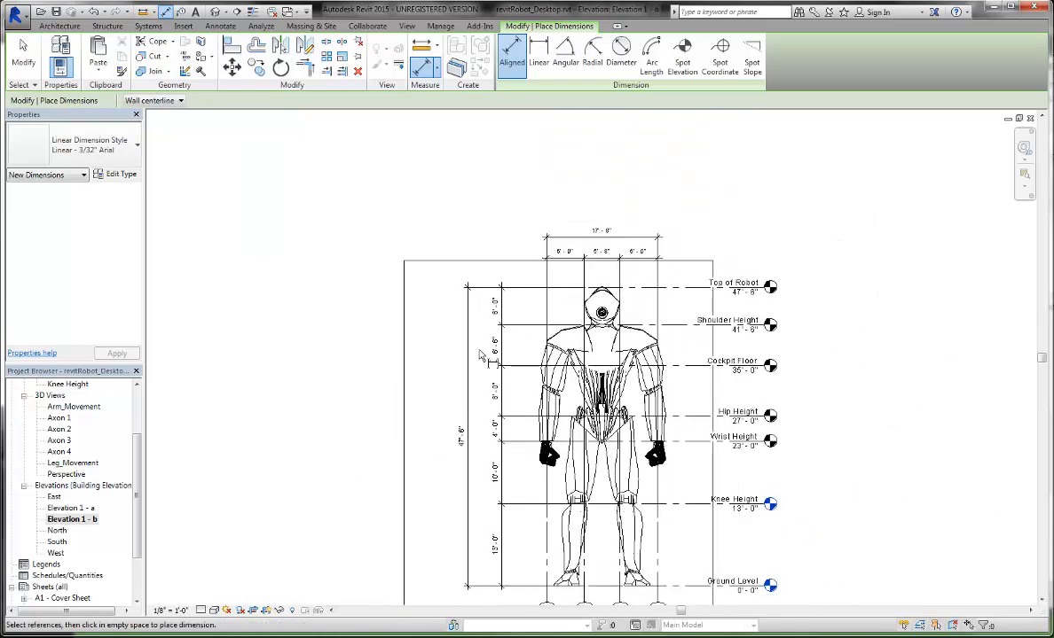
pyautogui.moveTo(482, 355); pyautogui.dragTo(485, 304, button='middle')
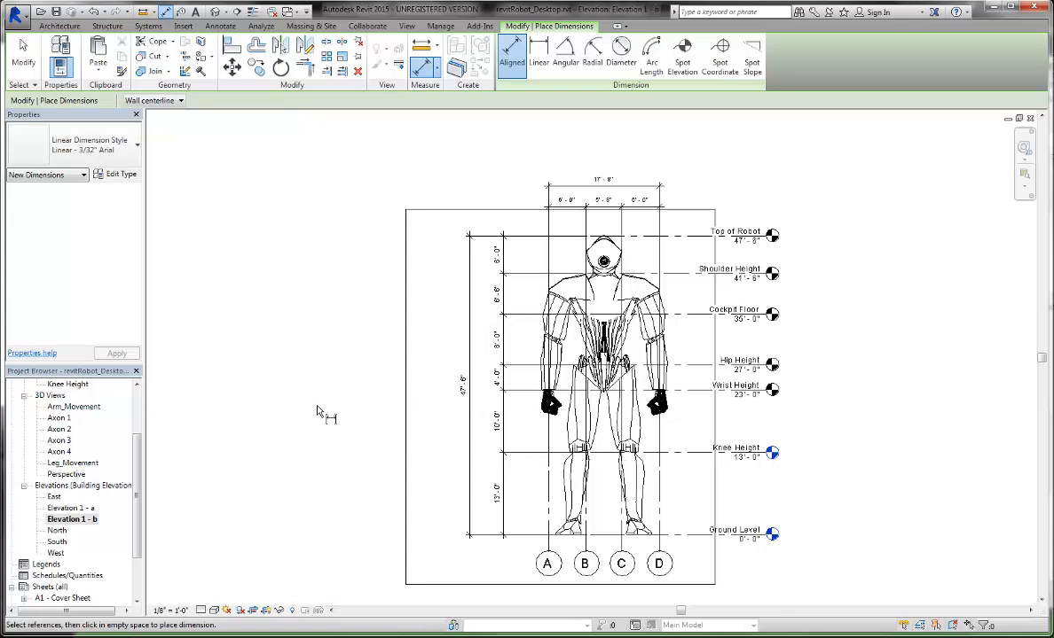
pyautogui.click(24, 53)
pyautogui.scroll(2, 587, 334)
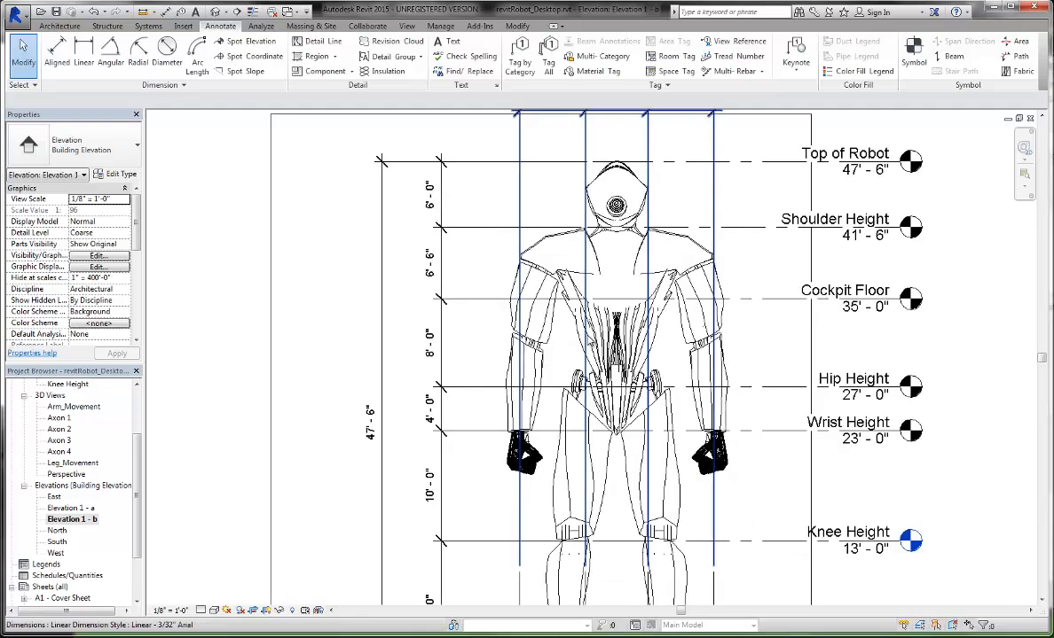
pyautogui.scroll(1, 593, 326)
pyautogui.scroll(-3, 806, 351)
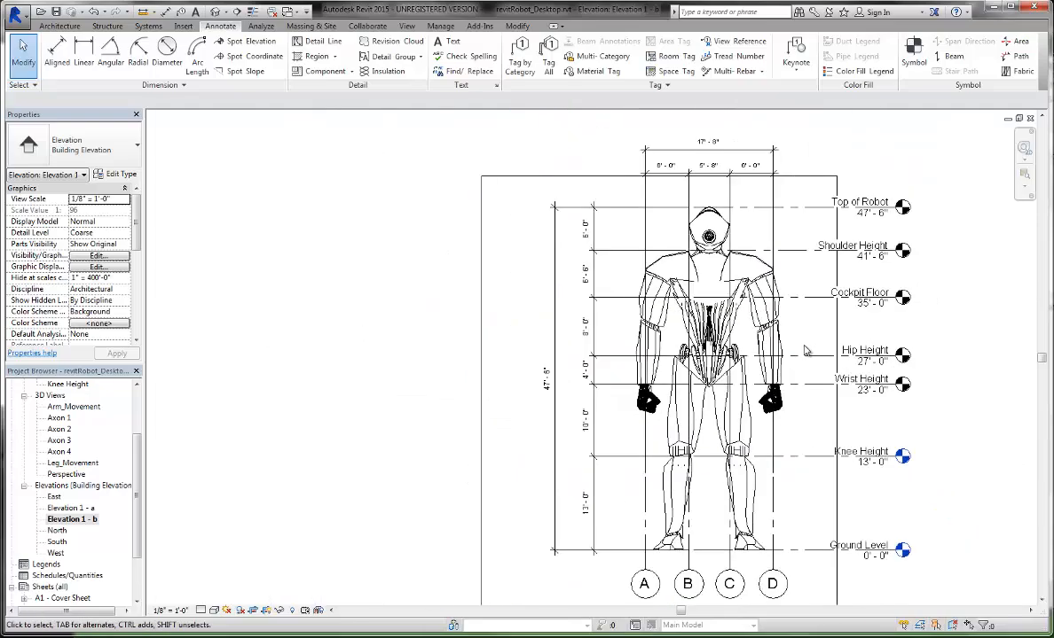
pyautogui.moveTo(805, 351); pyautogui.dragTo(738, 342, button='middle')
pyautogui.scroll(-1, 734, 329)
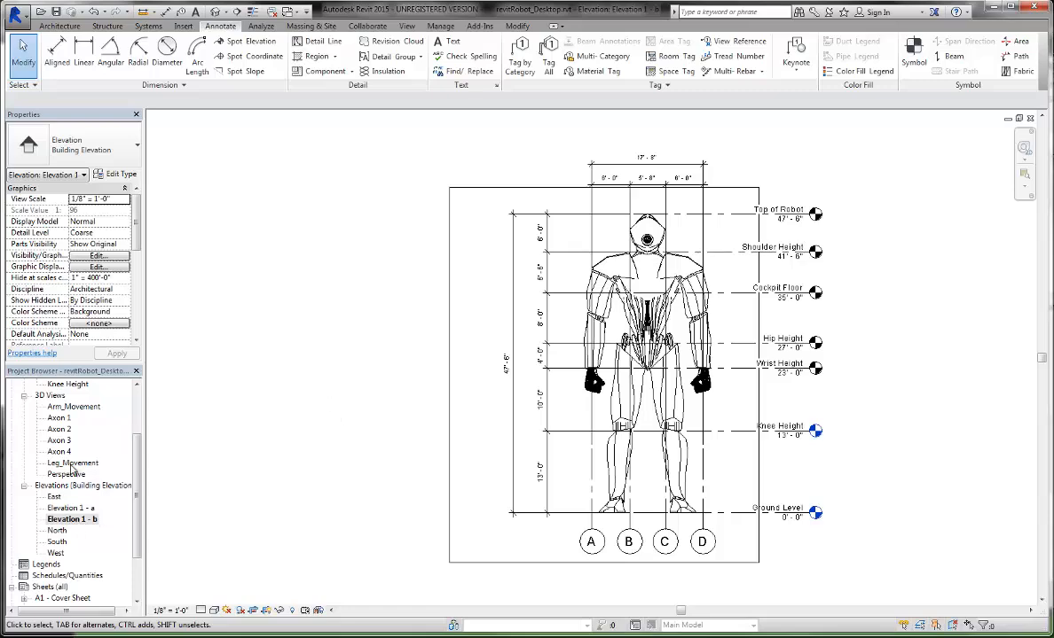
# Apply the Architectural Elevation view template to the Elevation 1 - b view
pyautogui.scroll(-4, 131, 291)
pyautogui.scroll(4, 131, 291)
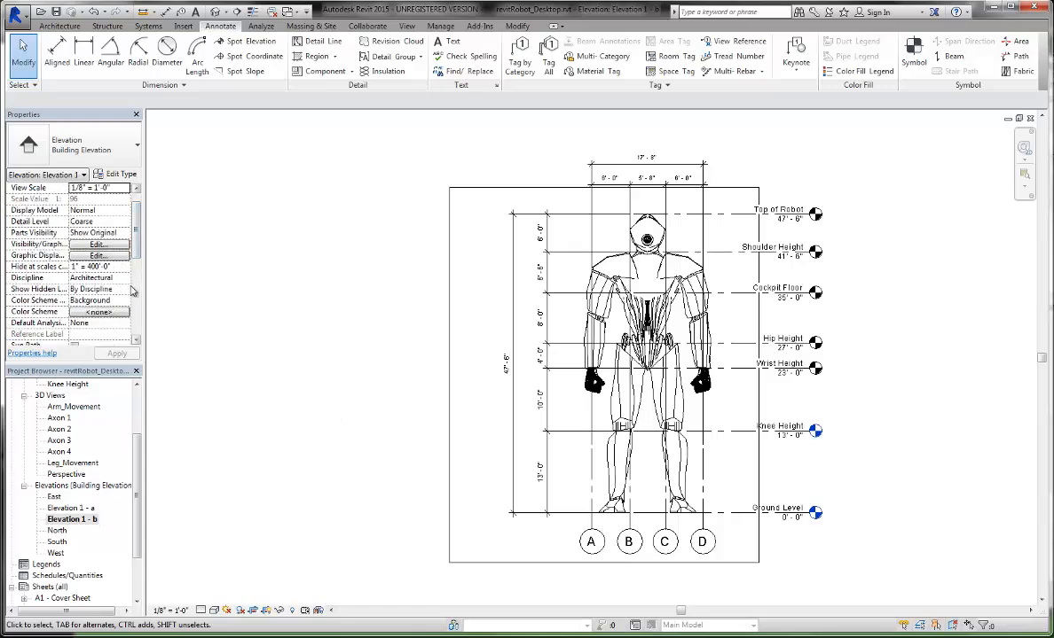
pyautogui.scroll(-2, 129, 235)
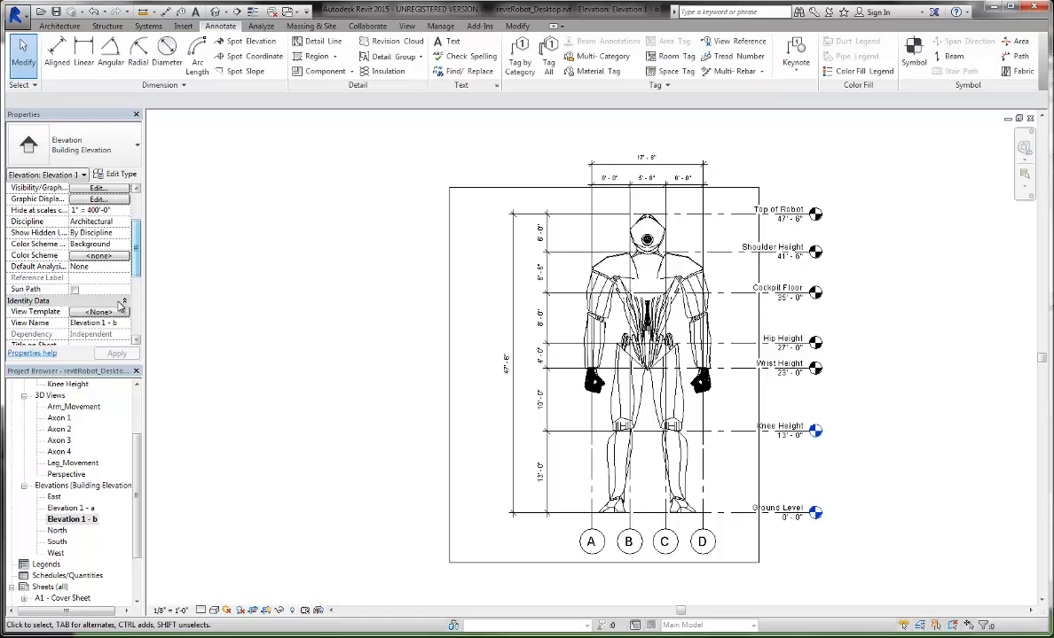
pyautogui.click(99, 312)
pyautogui.click(648, 268)
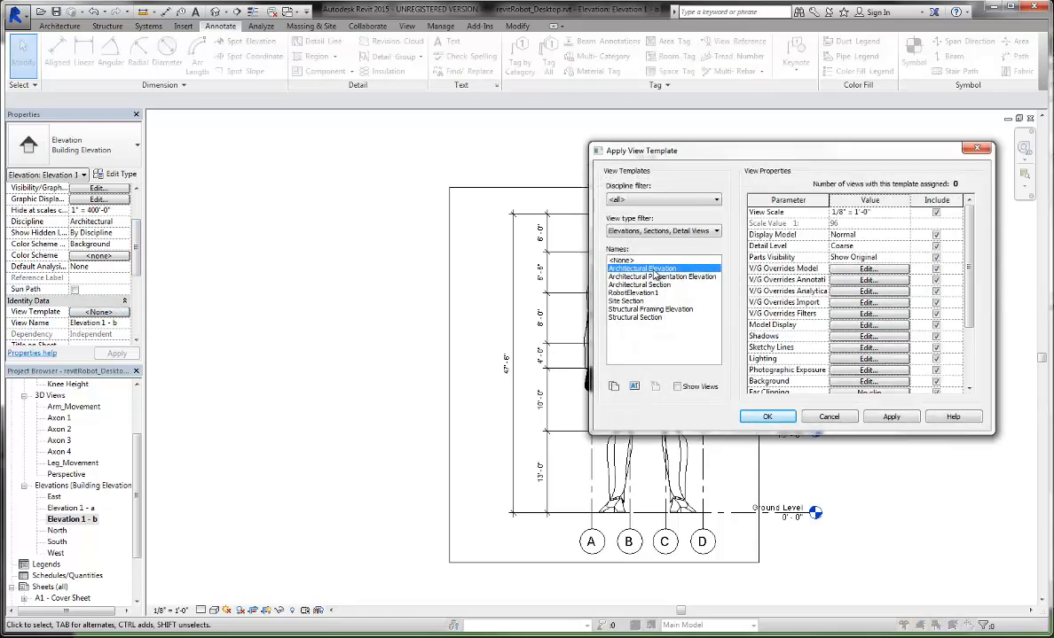
pyautogui.moveTo(833, 153); pyautogui.dragTo(425, 151)
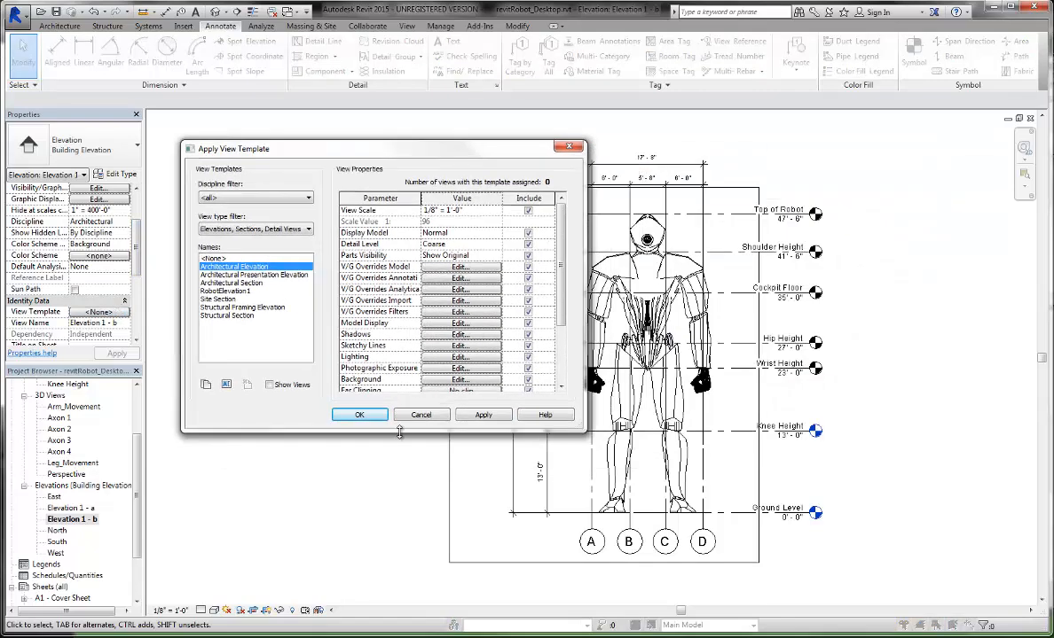
pyautogui.click(483, 416)
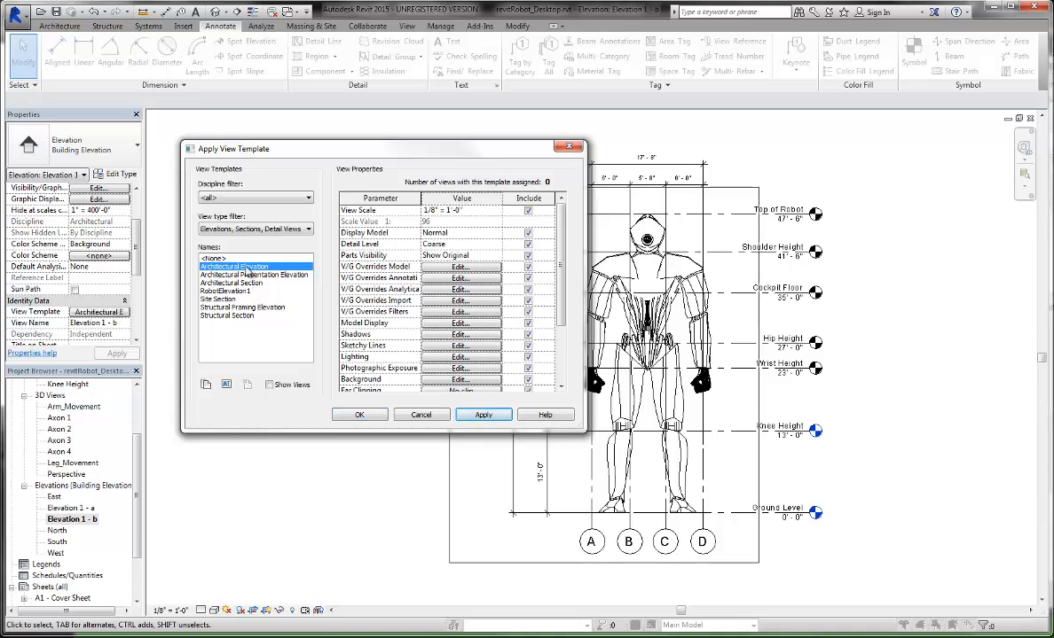
# Duplicate the Architectural Elevation template as a new view template named RobotElevations
pyautogui.click(205, 384)
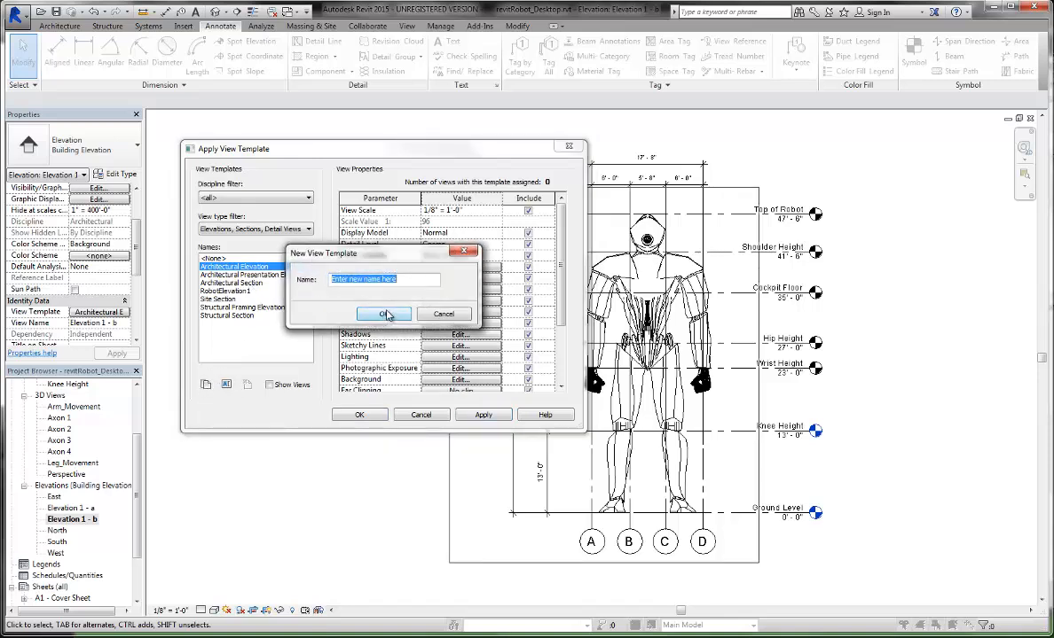
pyautogui.write('r')
pyautogui.press('BackSpace')
pyautogui.write('RobotElevations')
pyautogui.click(386, 315)
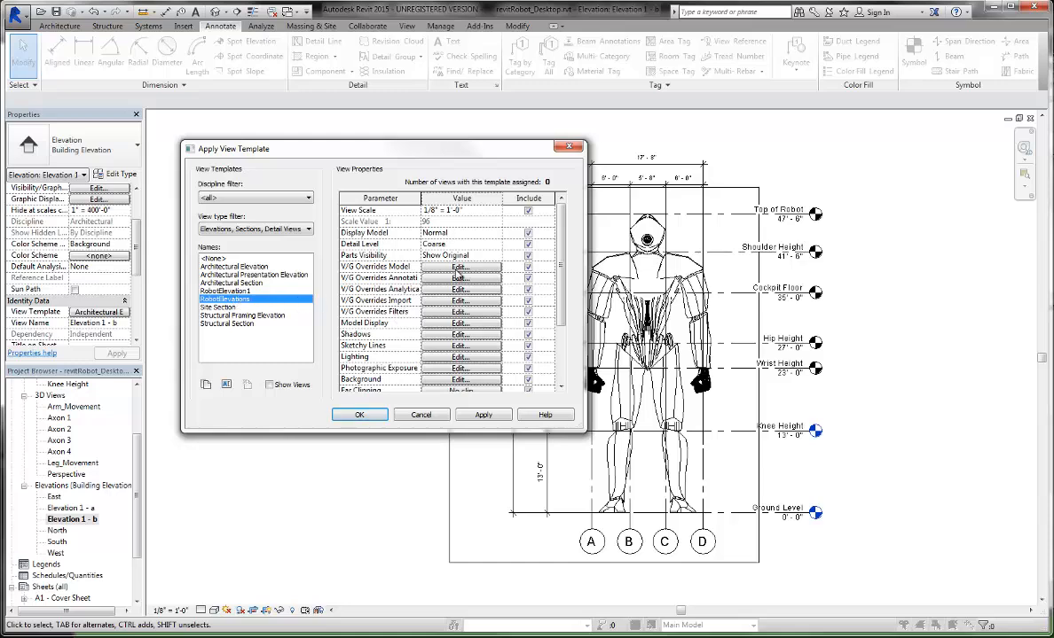
# Set all annotation categories to halftone in the RobotElevations template's visibility/graphic overrides and apply the change
pyautogui.click(460, 278)
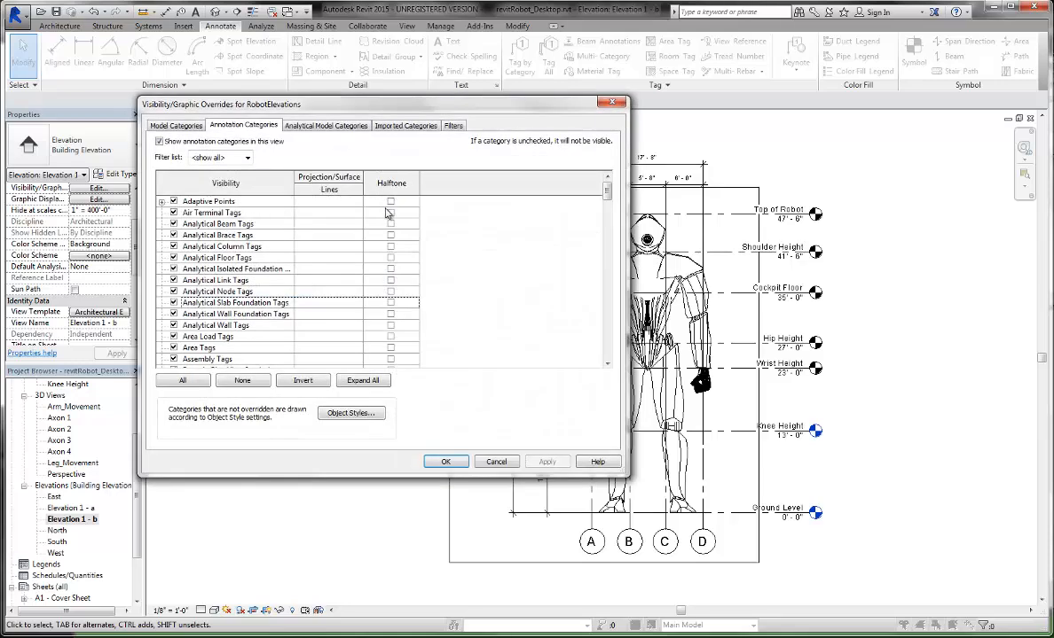
pyautogui.click(286, 201)
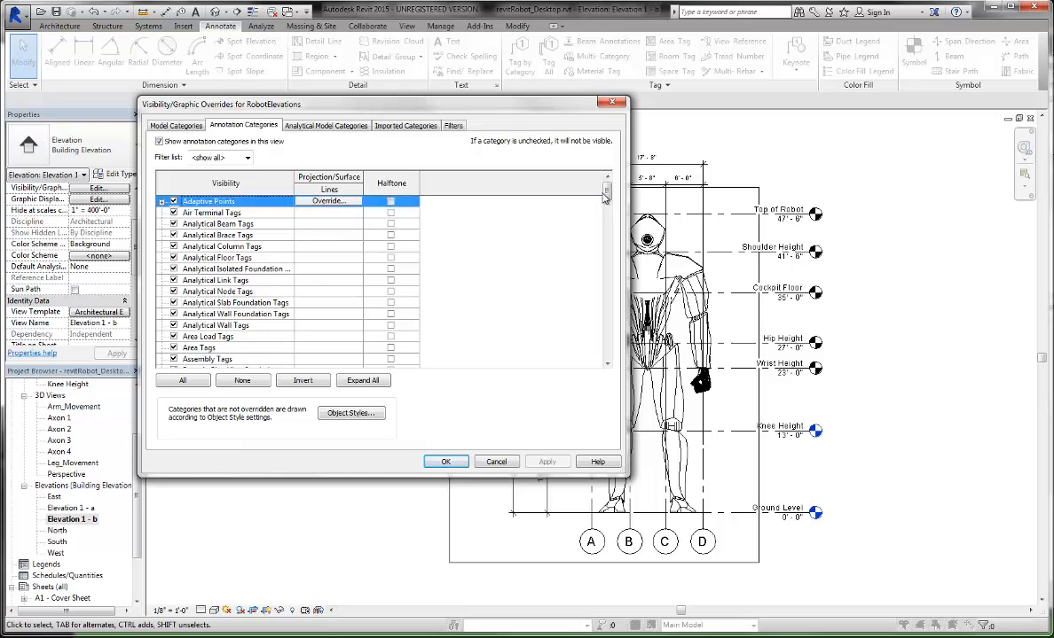
pyautogui.moveTo(604, 197); pyautogui.dragTo(605, 351)
pyautogui.keyDown('shift'); pyautogui.click(334, 359); pyautogui.keyUp('shift')
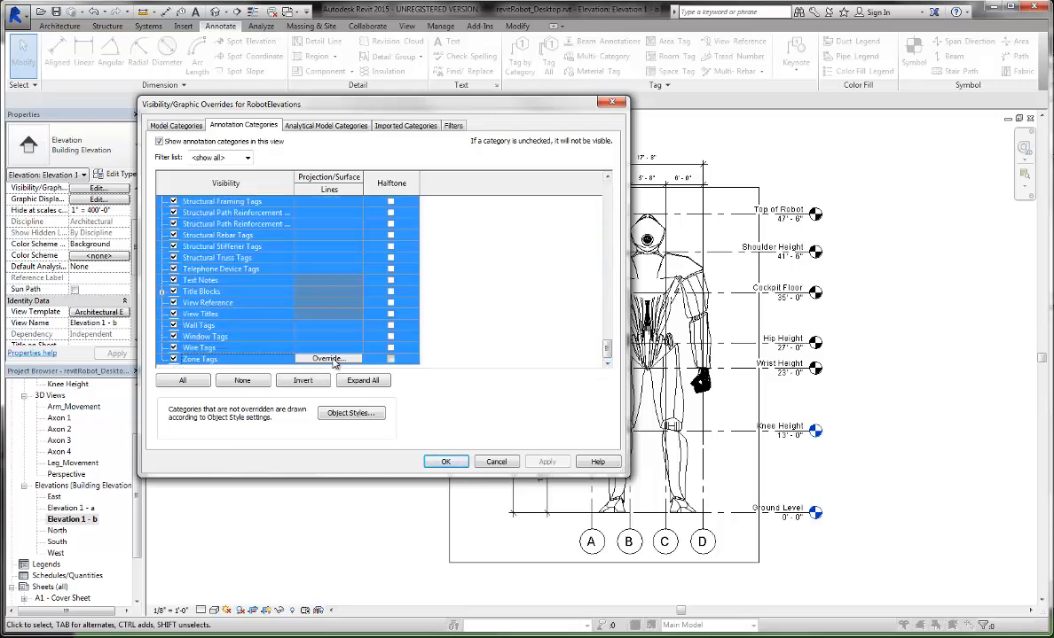
pyautogui.click(391, 359)
pyautogui.click(557, 462)
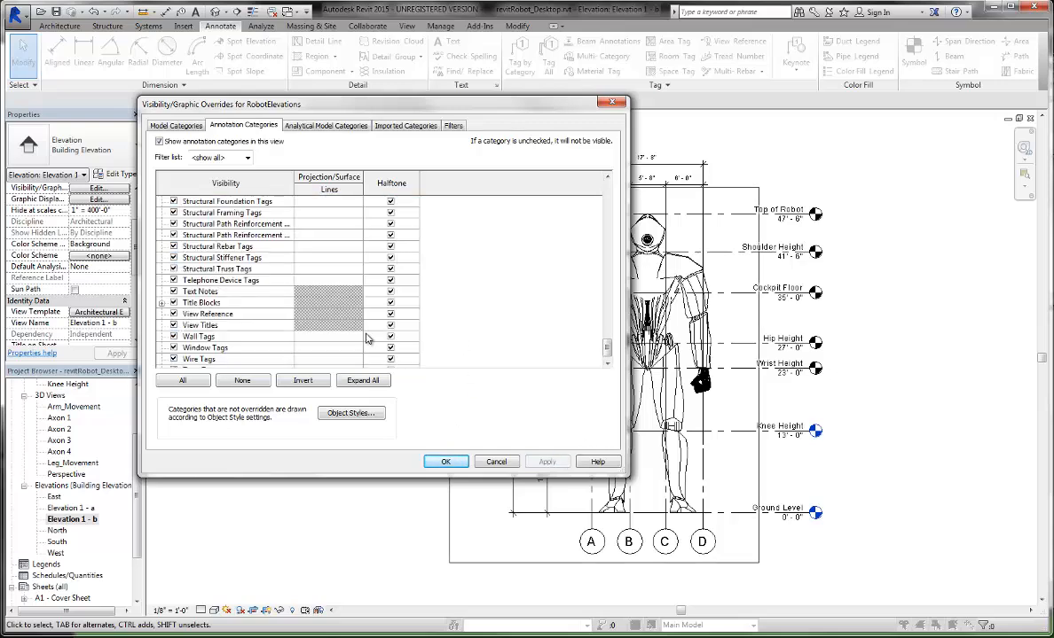
# Review the model, analytical and annotation category overrides, then accept them and apply the RobotElevations template to the elevation
pyautogui.click(176, 126)
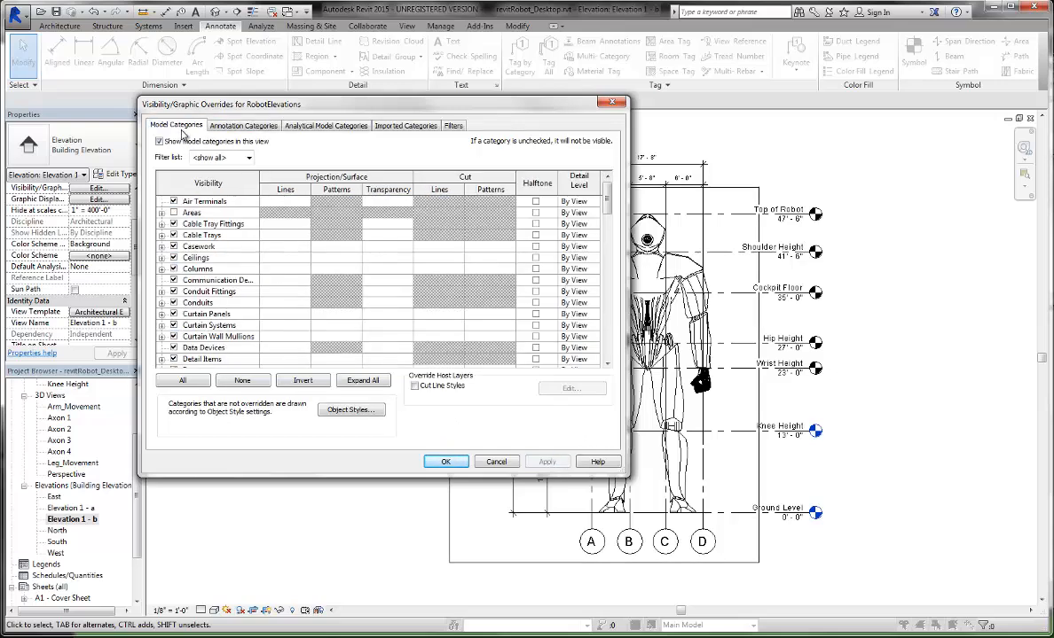
pyautogui.moveTo(608, 205); pyautogui.dragTo(609, 259)
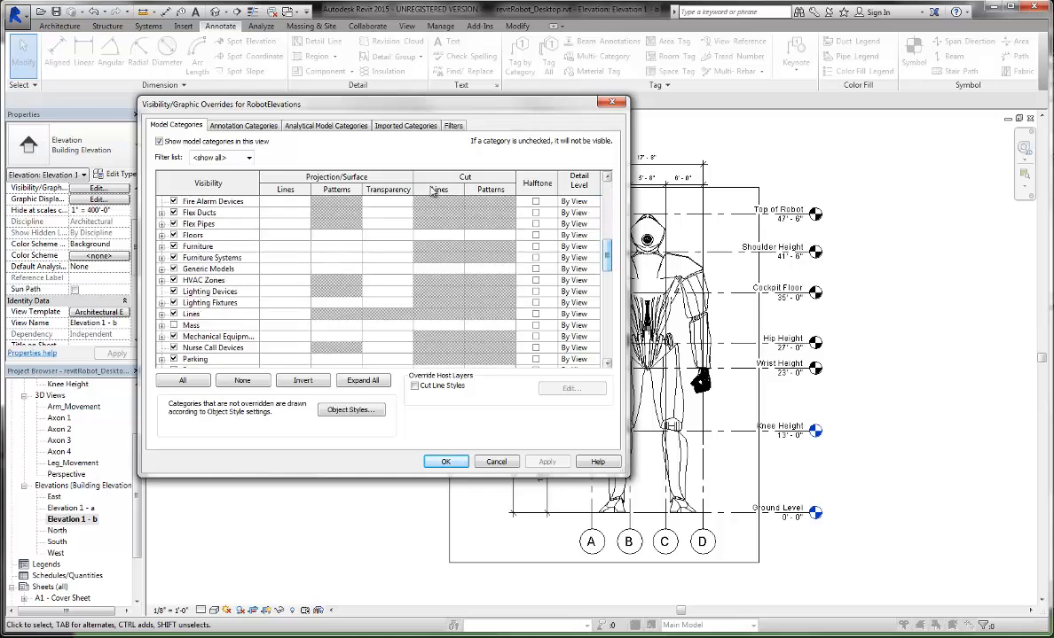
pyautogui.click(310, 125)
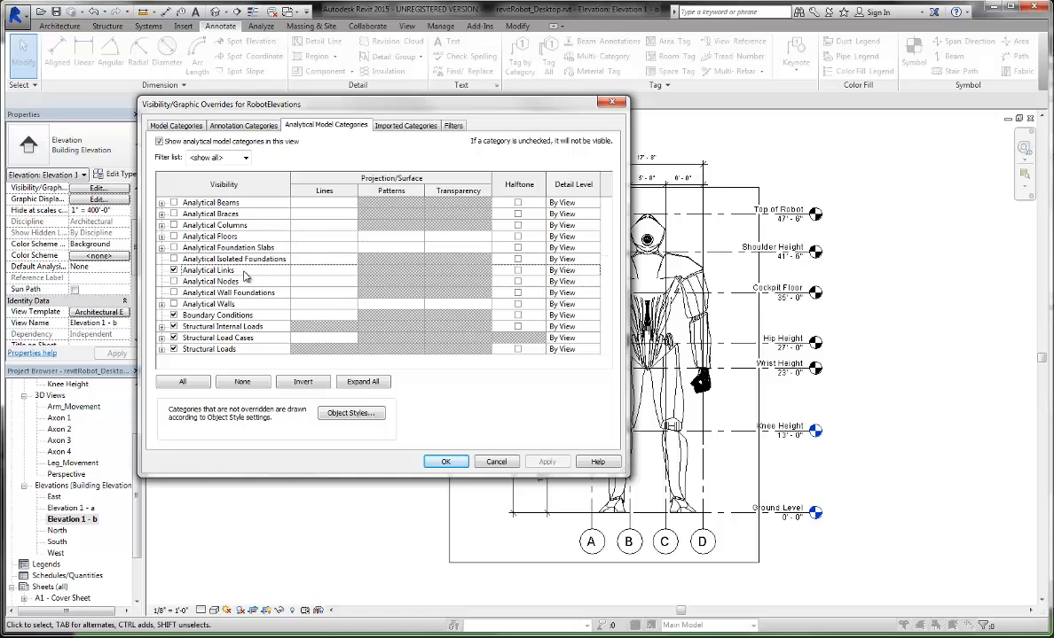
pyautogui.click(178, 126)
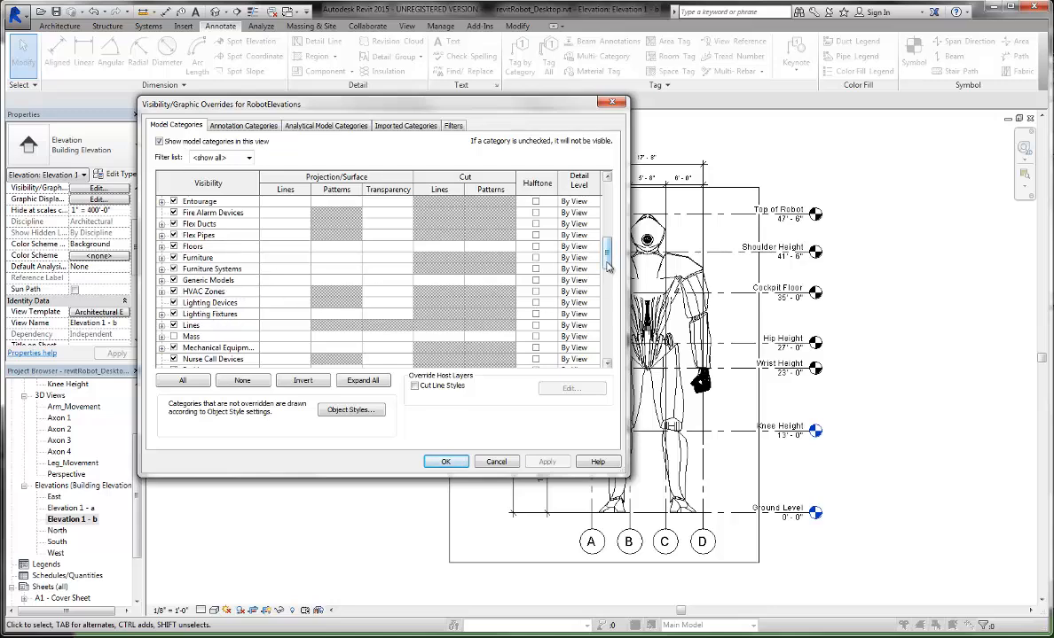
pyautogui.moveTo(607, 264)
pyautogui.mouseDown()
pyautogui.moveTo(608, 321)
pyautogui.moveTo(618, 279)
pyautogui.mouseUp()
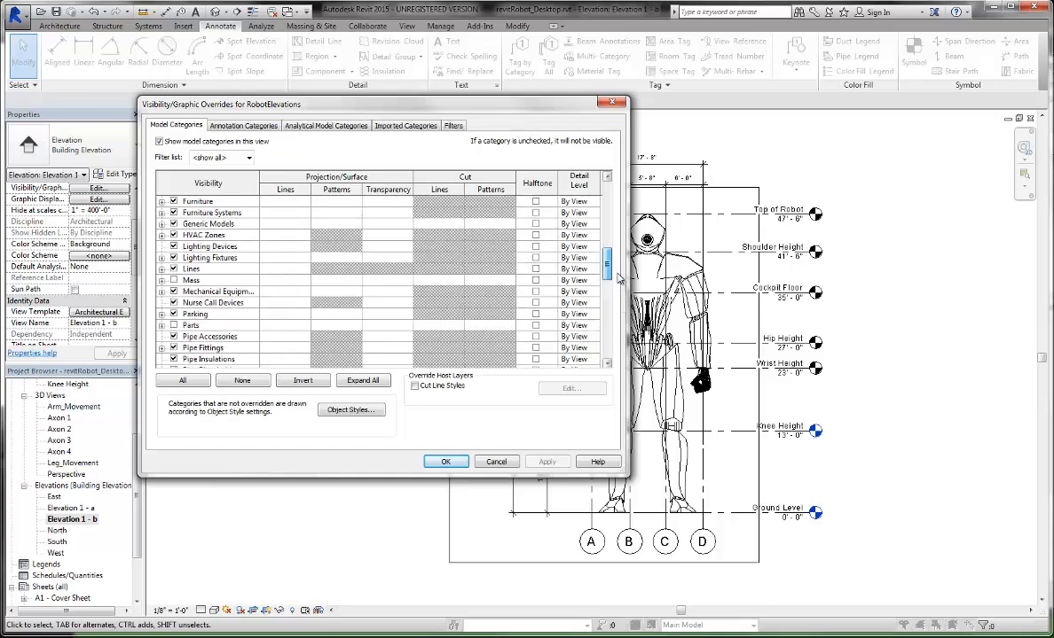
pyautogui.click(258, 127)
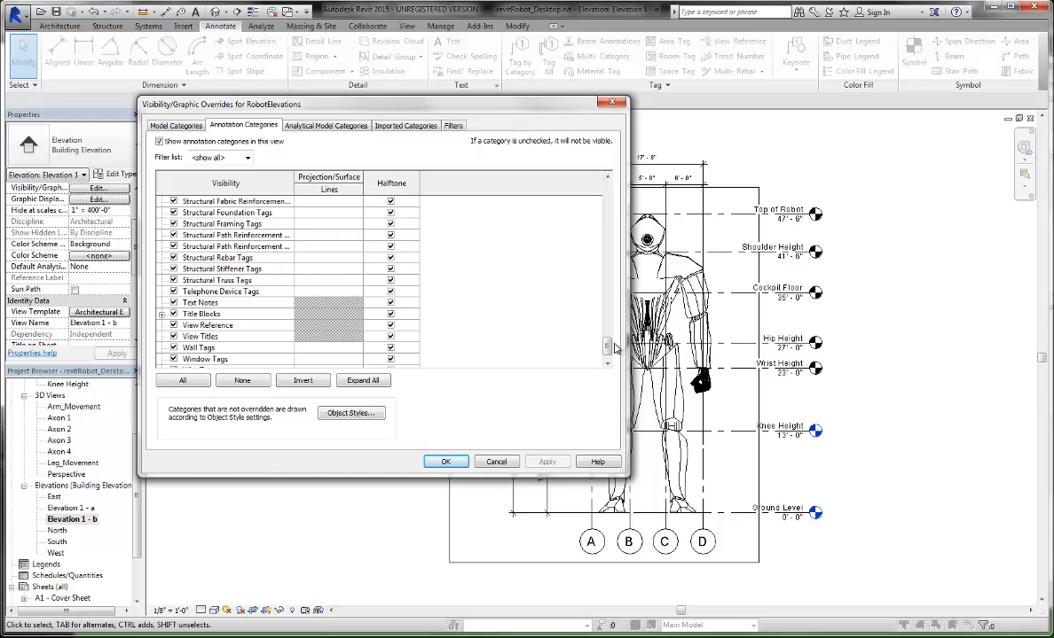
pyautogui.moveTo(607, 343); pyautogui.dragTo(607, 331)
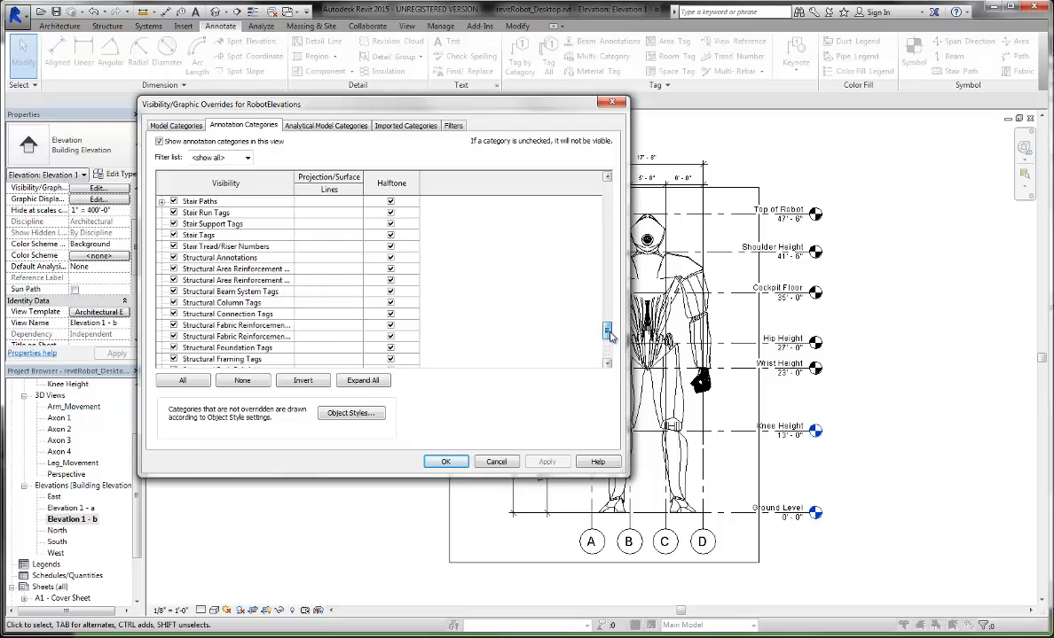
pyautogui.click(445, 462)
pyautogui.click(483, 415)
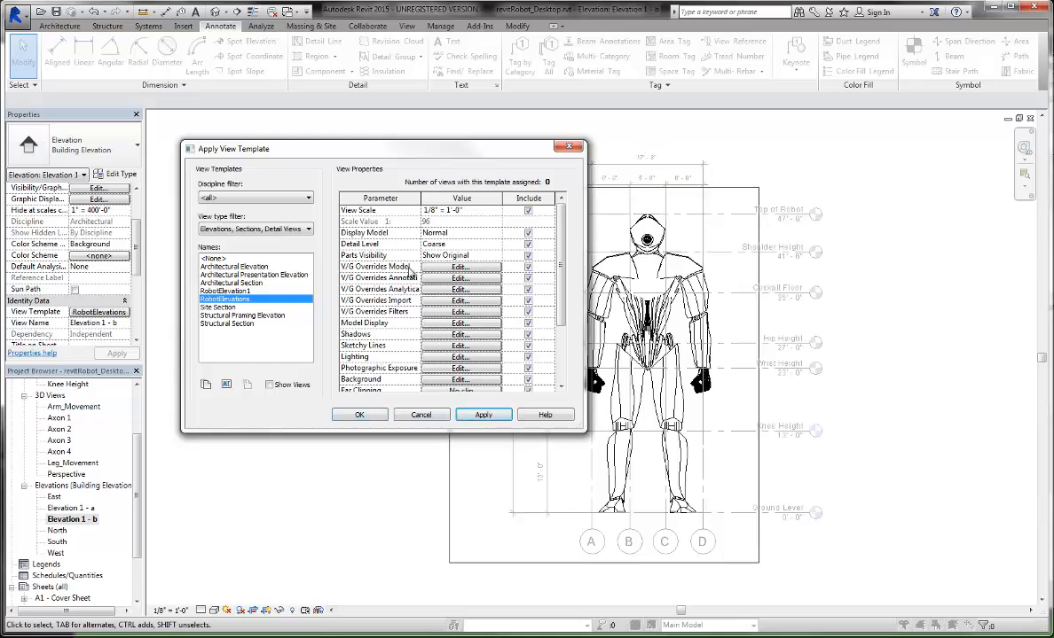
# Enable smooth lines with anti-aliasing and set silhouettes to Wide Lines in the RobotElevations template's model display
pyautogui.click(460, 324)
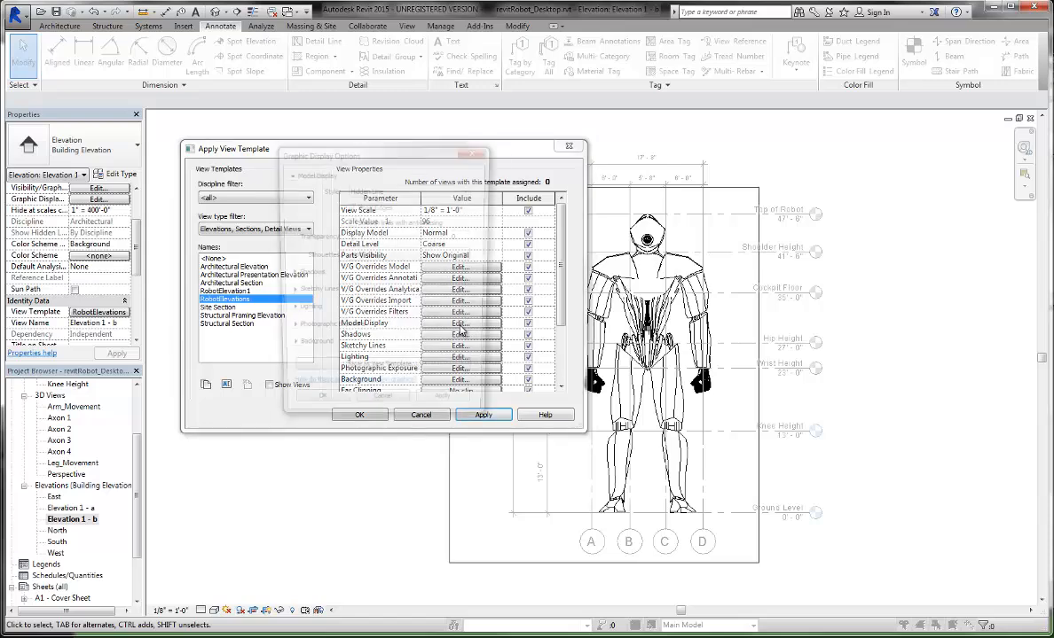
pyautogui.click(351, 223)
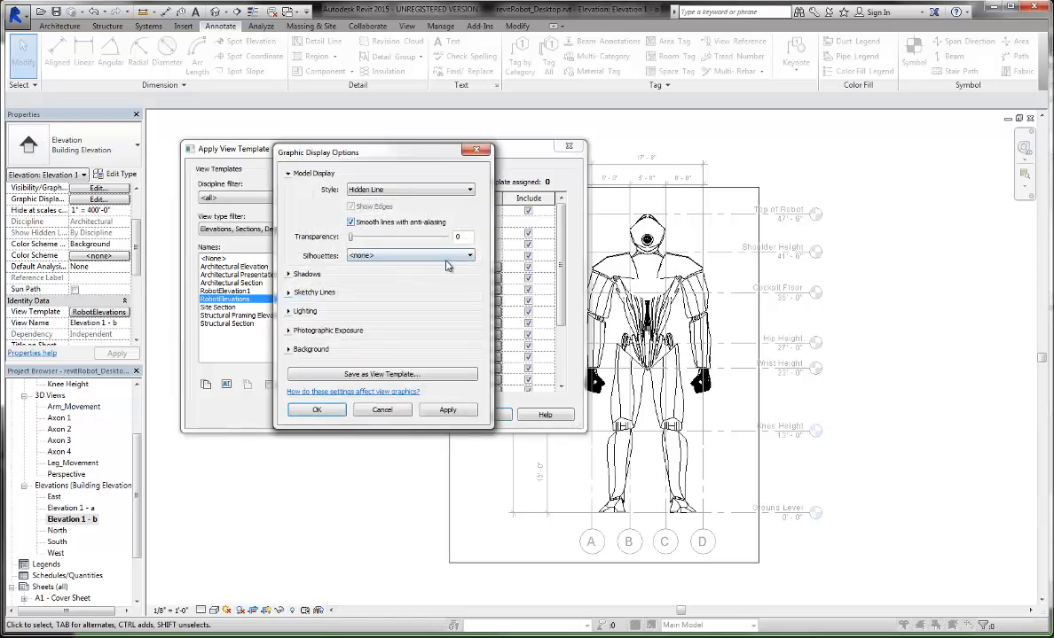
pyautogui.click(417, 255)
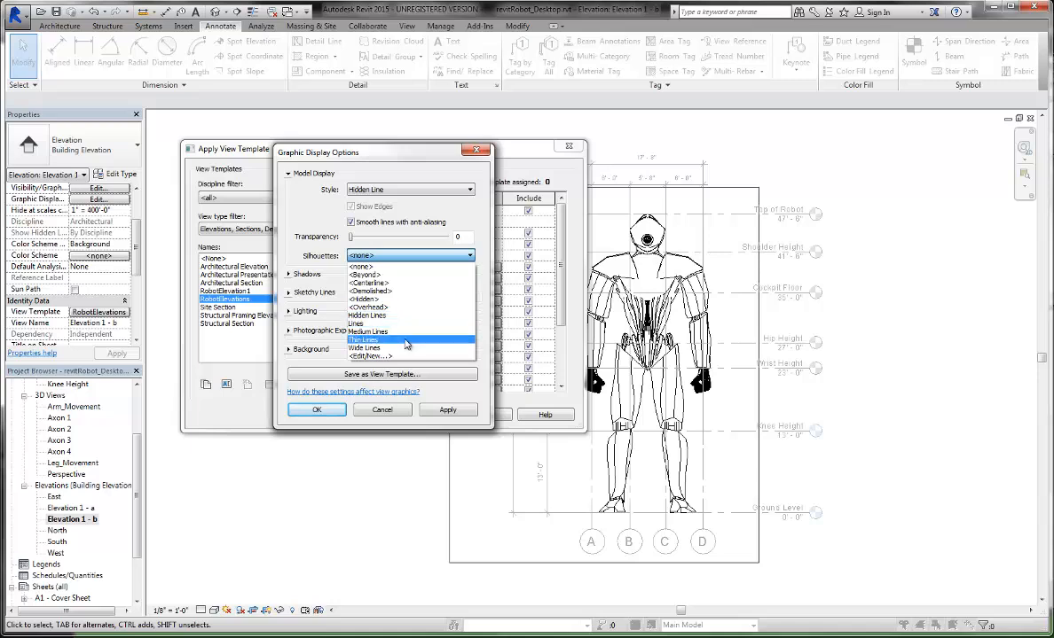
pyautogui.click(437, 348)
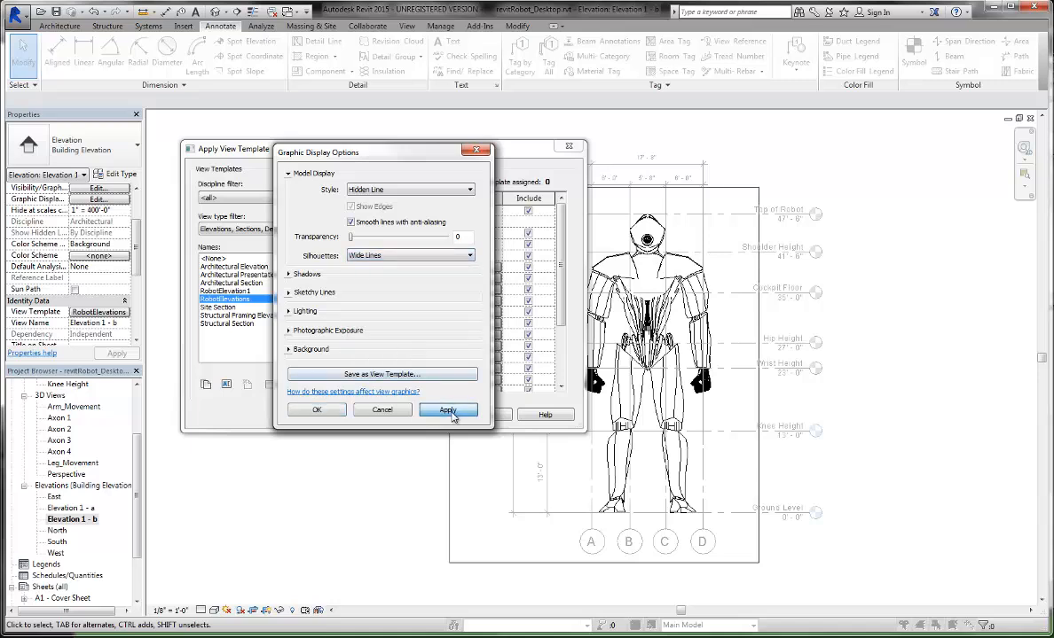
pyautogui.click(448, 411)
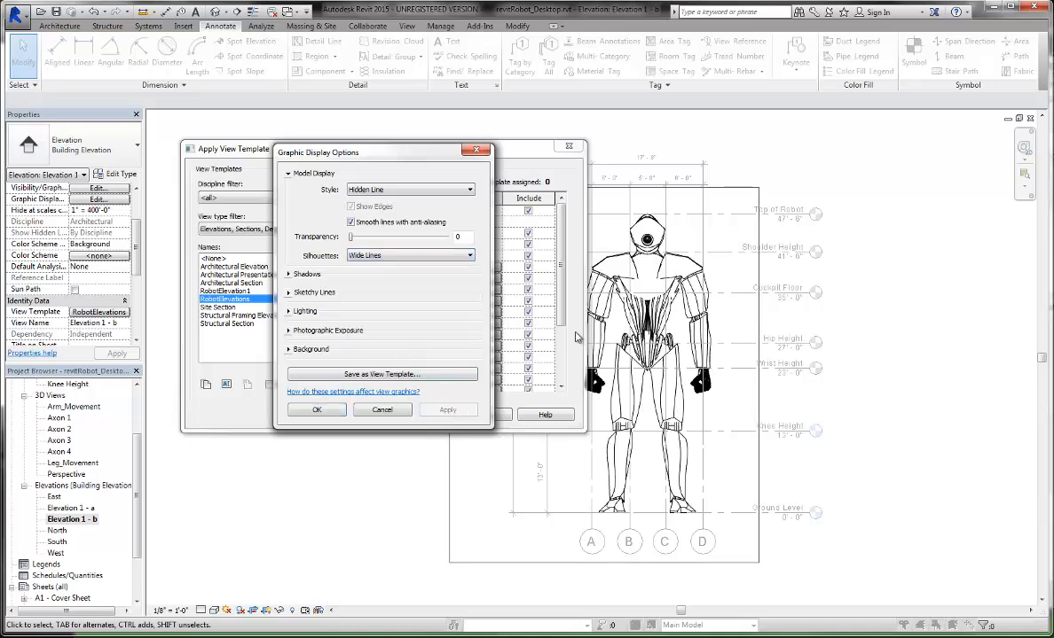
# Set the template's model display style to Shaded with a transparency of 13, and apply the changes
pyautogui.click(424, 190)
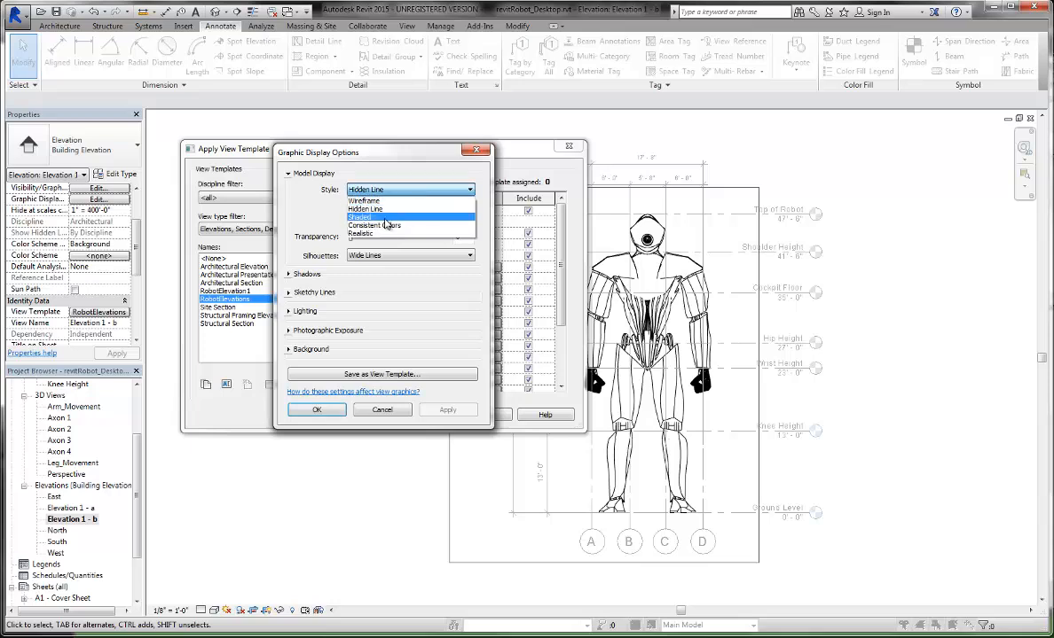
pyautogui.click(415, 220)
pyautogui.click(454, 411)
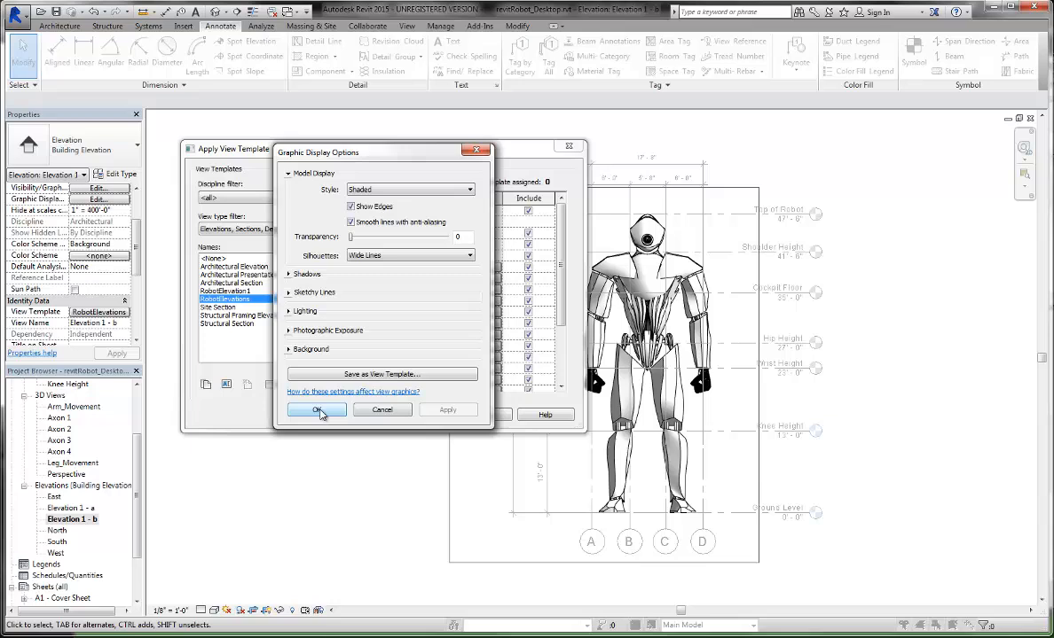
pyautogui.moveTo(352, 239); pyautogui.dragTo(364, 239)
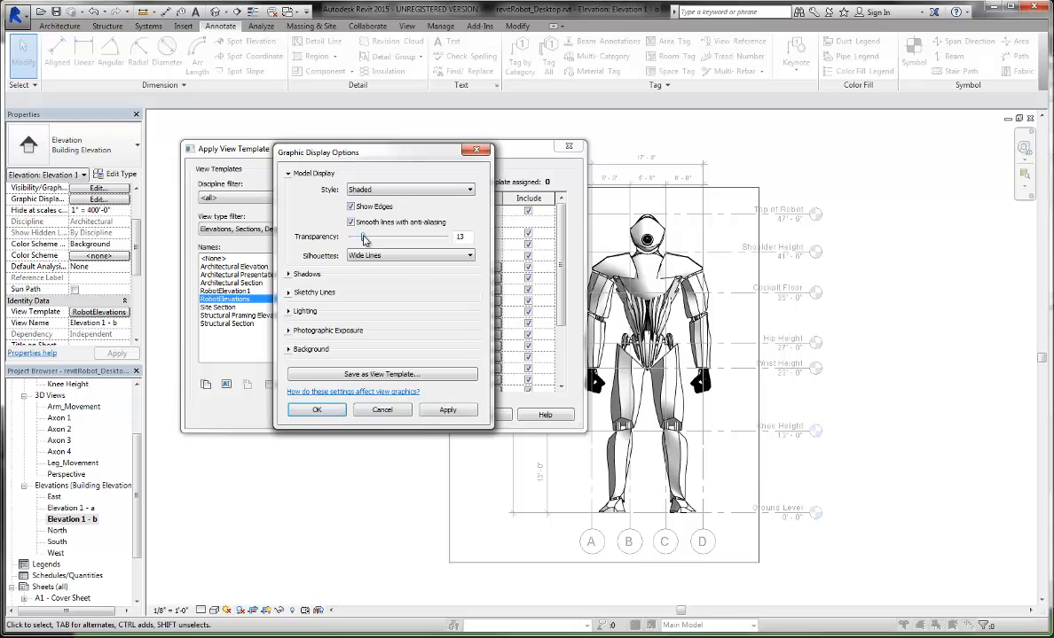
pyautogui.click(448, 411)
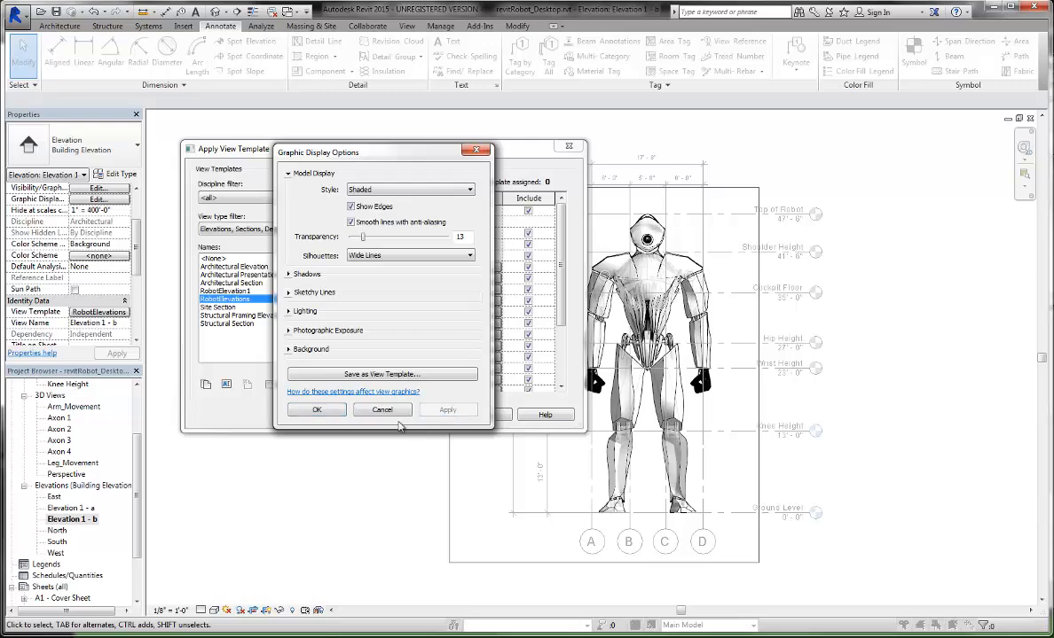
pyautogui.click(316, 410)
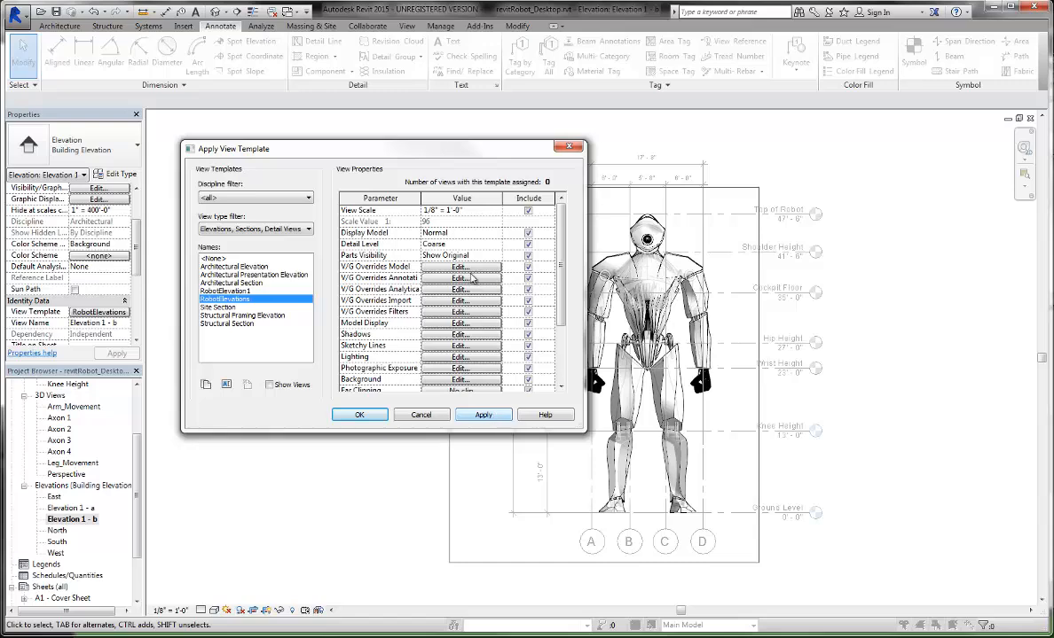
# Examine the Model Display and Shadows options of the RobotElevations template
pyautogui.click(461, 324)
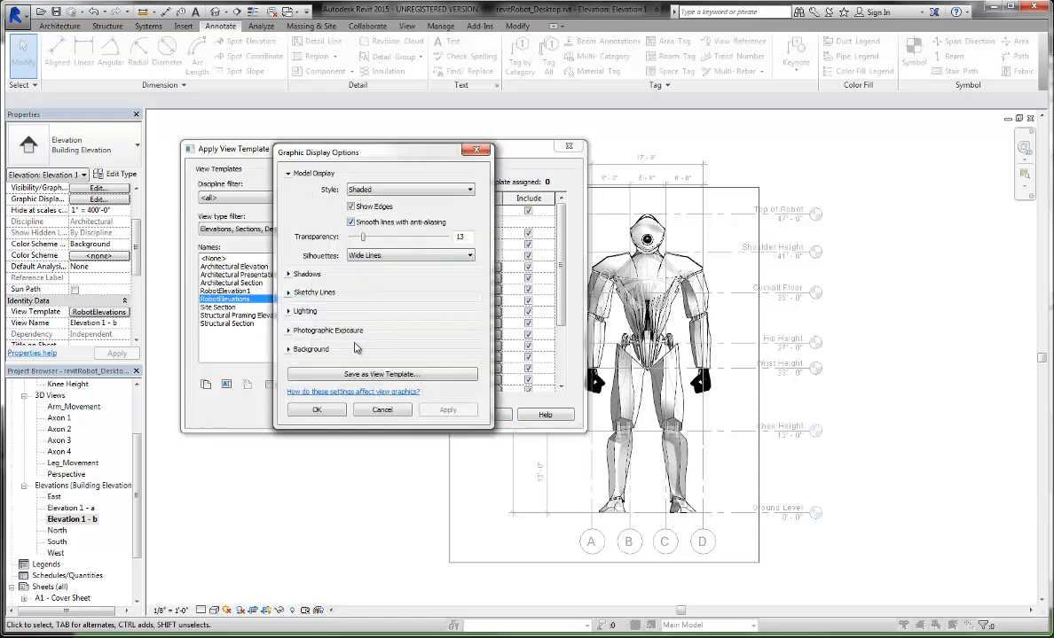
pyautogui.click(317, 411)
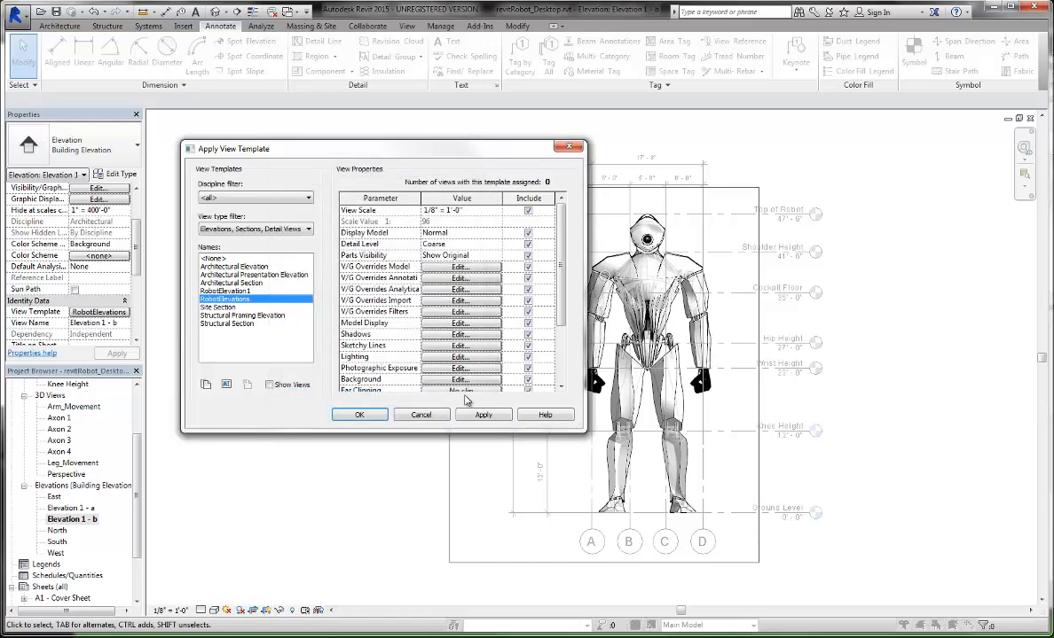
pyautogui.click(459, 335)
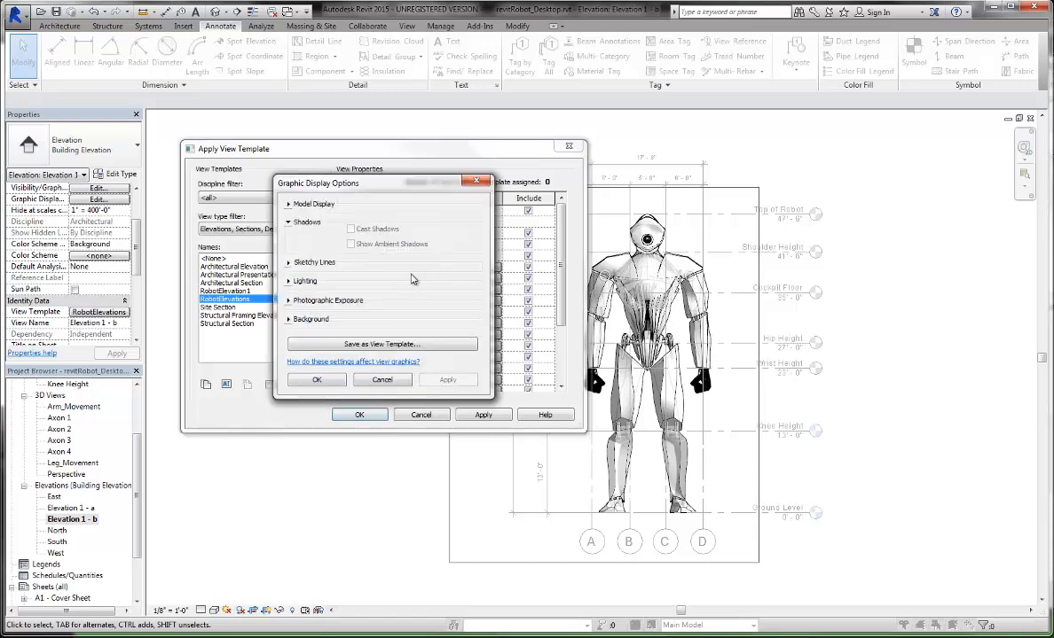
pyautogui.click(316, 382)
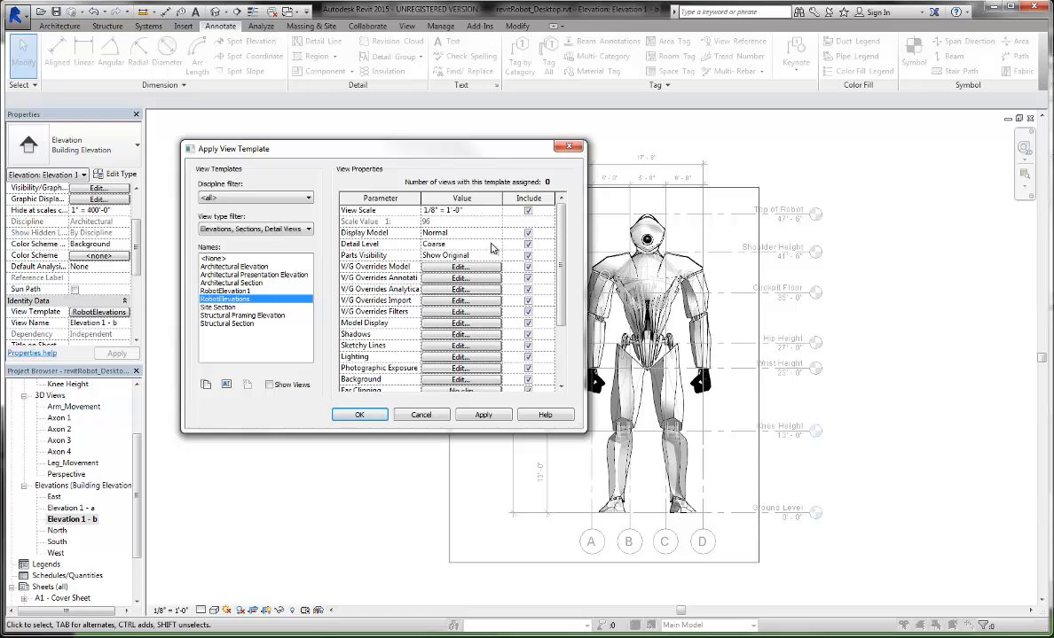
# Accept the RobotElevations view template and hide the crop region boundary in the Elevation 1 - b view
pyautogui.click(370, 415)
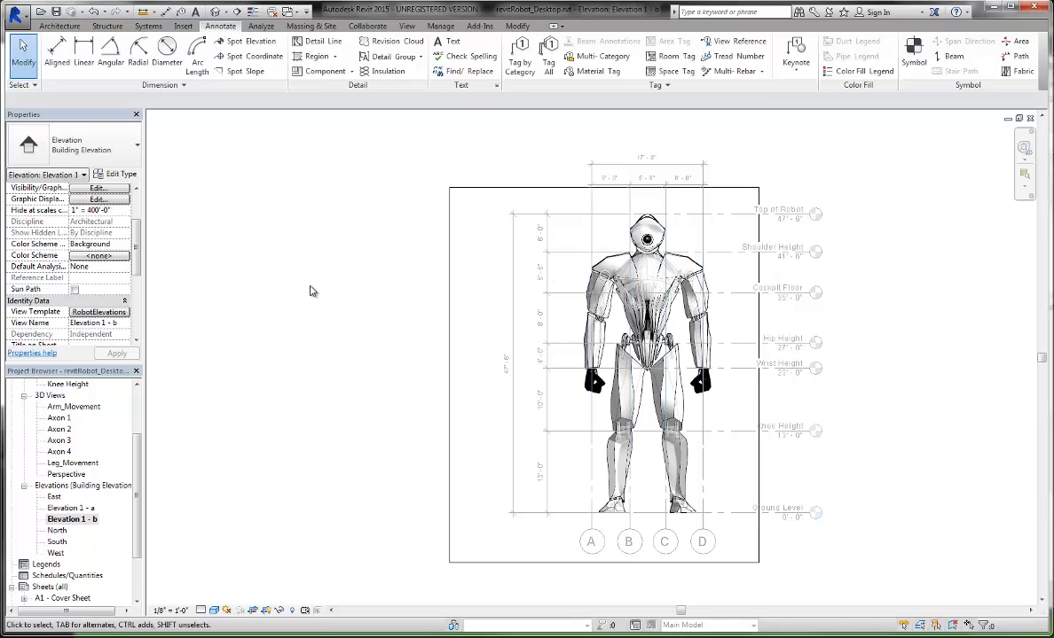
pyautogui.scroll(-5, 106, 277)
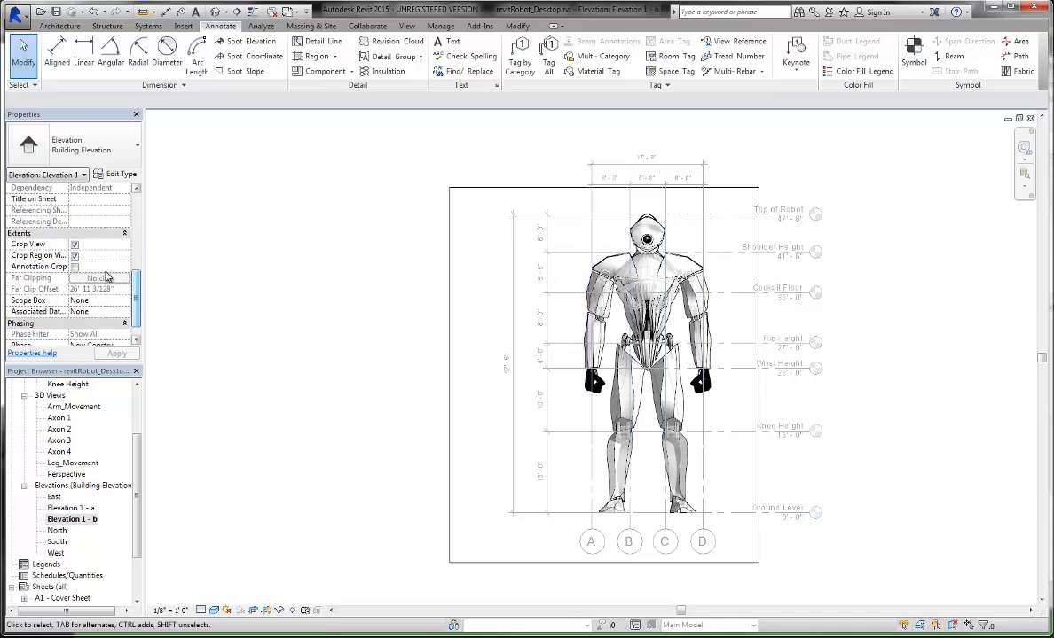
pyautogui.click(75, 256)
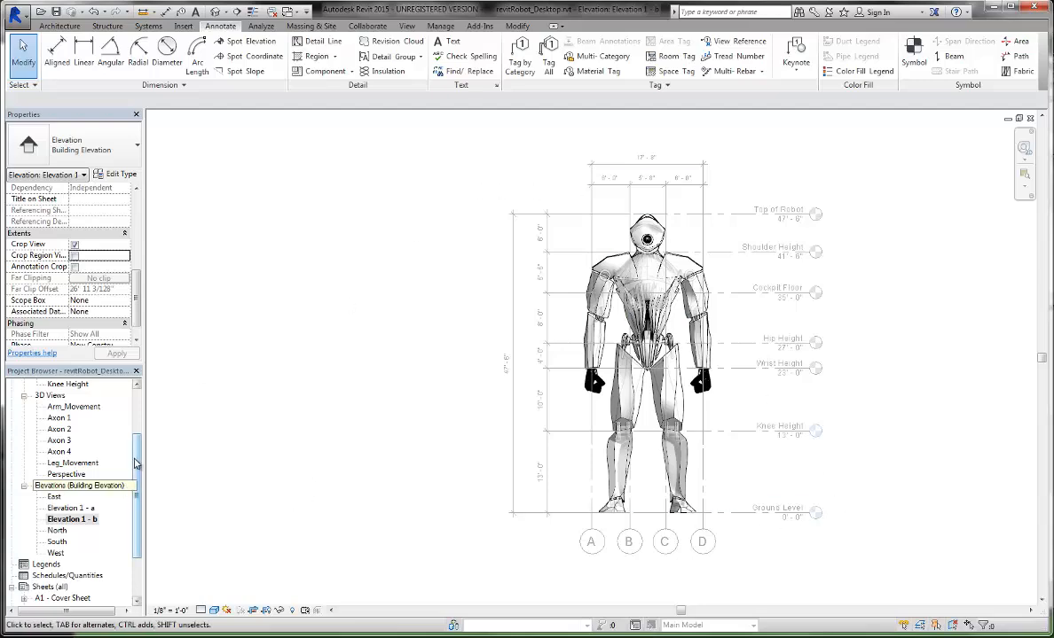
# Open sheet A2 - Elevations - N & S and examine the robot elevation viewports placed on it
pyautogui.moveTo(135, 463); pyautogui.dragTo(135, 500)
pyautogui.click(61, 543)
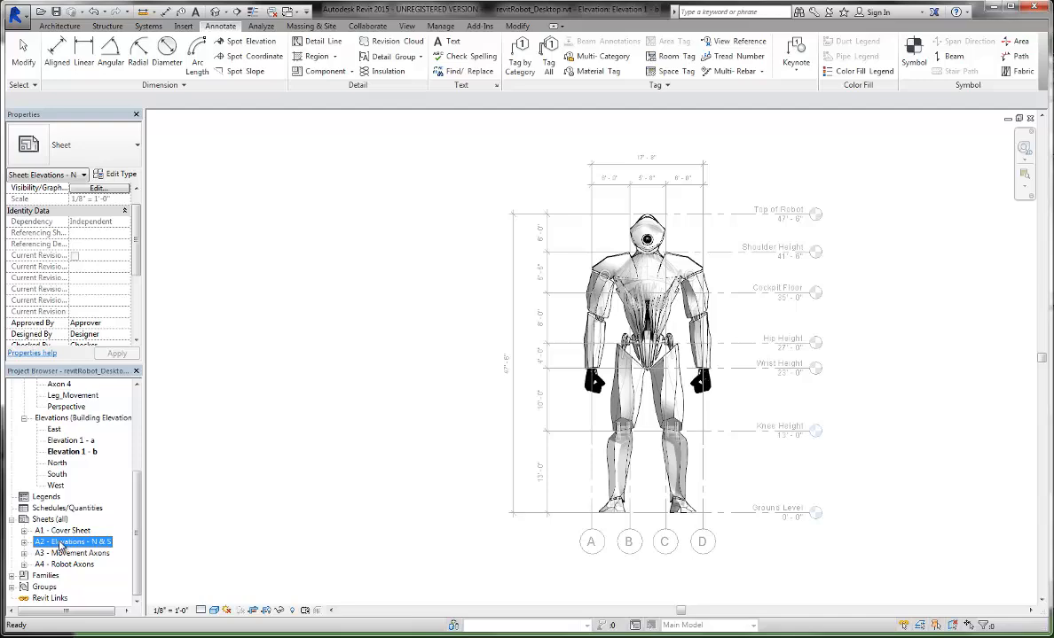
pyautogui.doubleClick(61, 543)
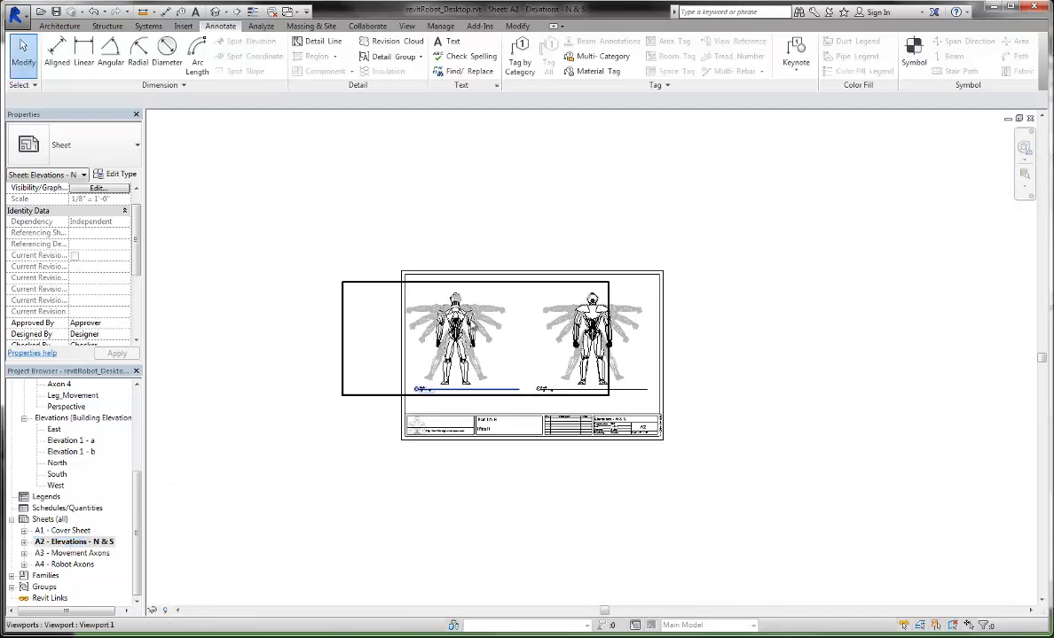
pyautogui.click(472, 325)
pyautogui.scroll(2, 468, 325)
pyautogui.moveTo(470, 325); pyautogui.dragTo(486, 329)
pyautogui.click(218, 429)
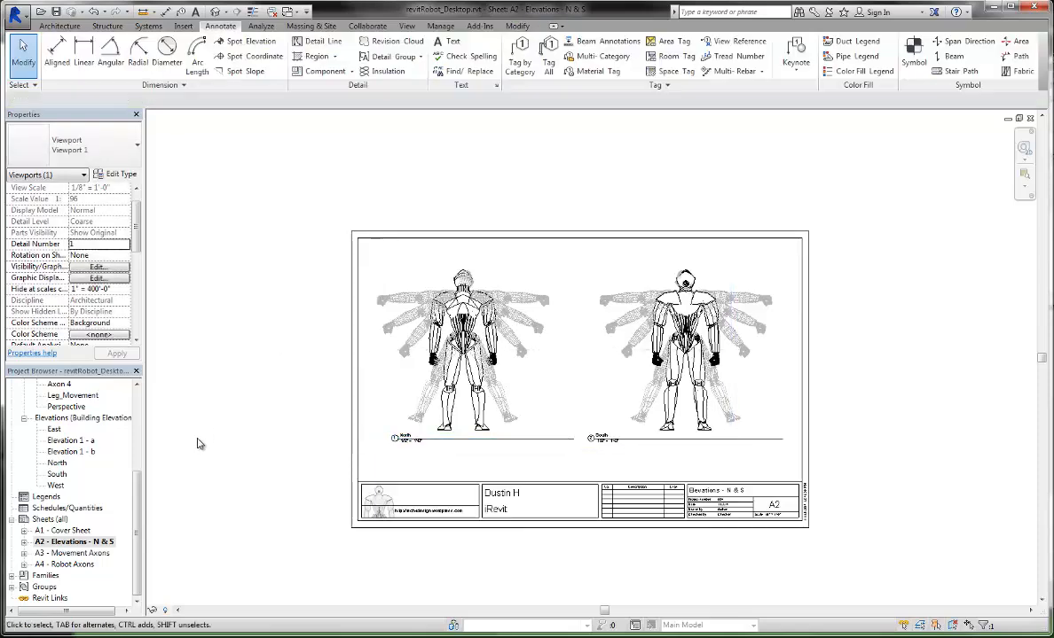
# Rename sheet A2 to "Vitruvian Elevations - N & S" and clear the selection
pyautogui.rightClick(66, 543)
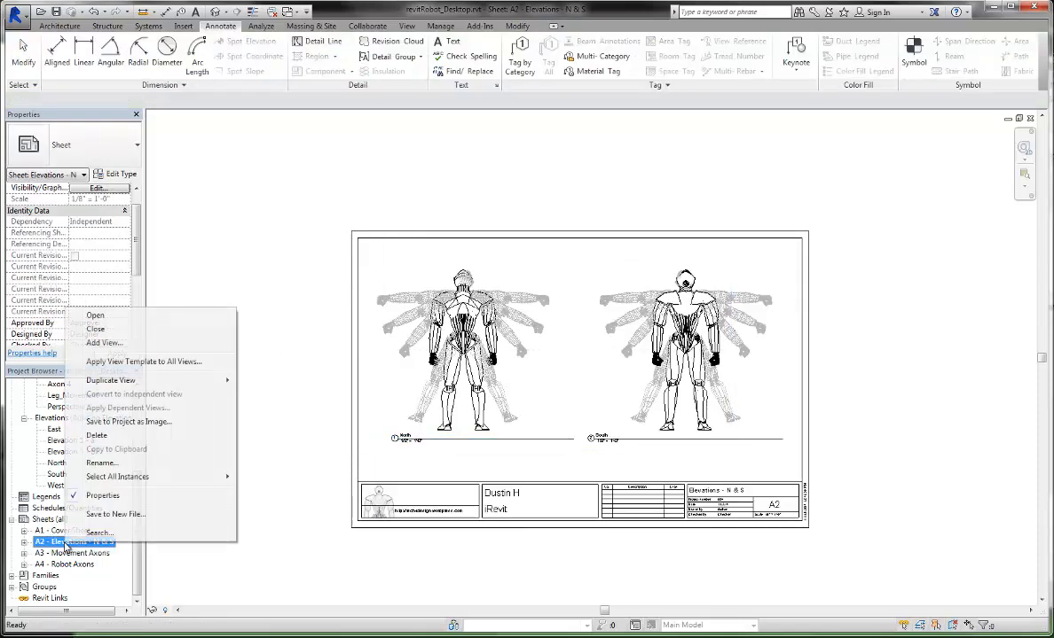
pyautogui.click(102, 463)
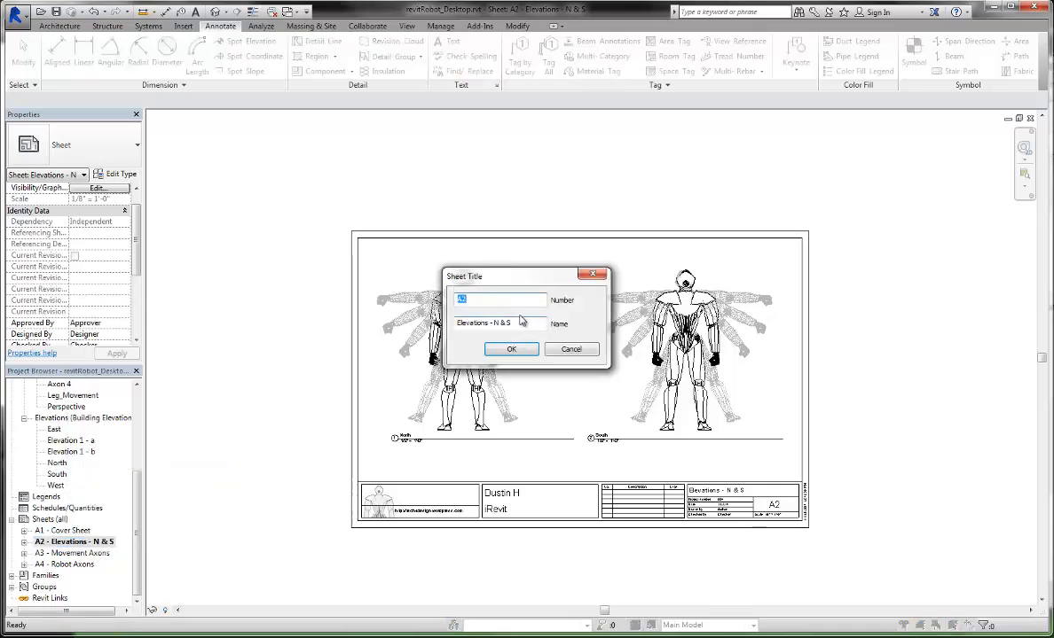
pyautogui.click(457, 323)
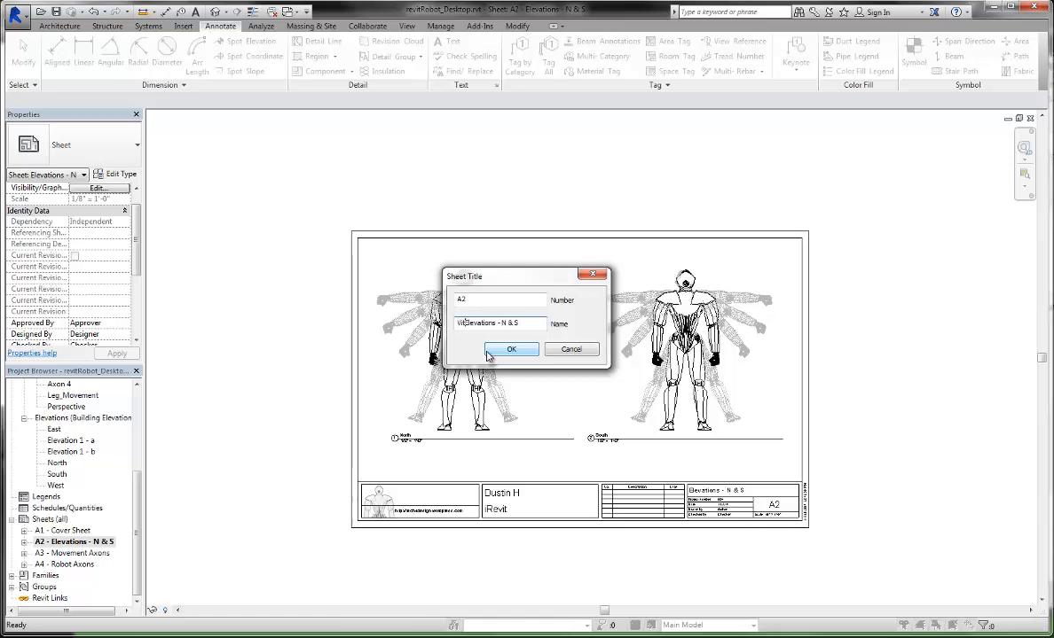
pyautogui.write('Vitruvian')
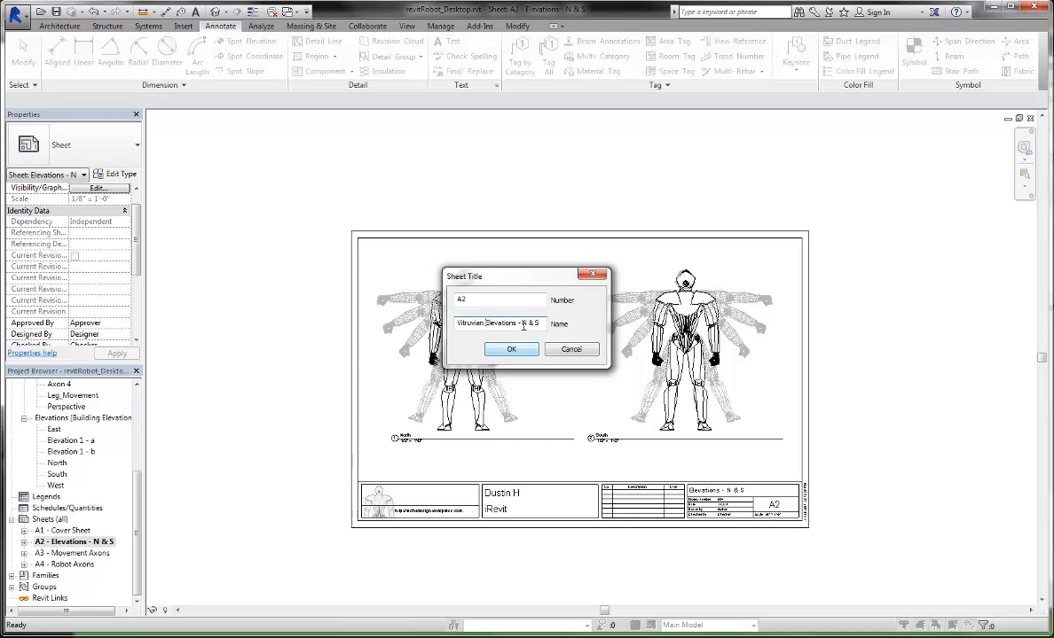
pyautogui.click(525, 355)
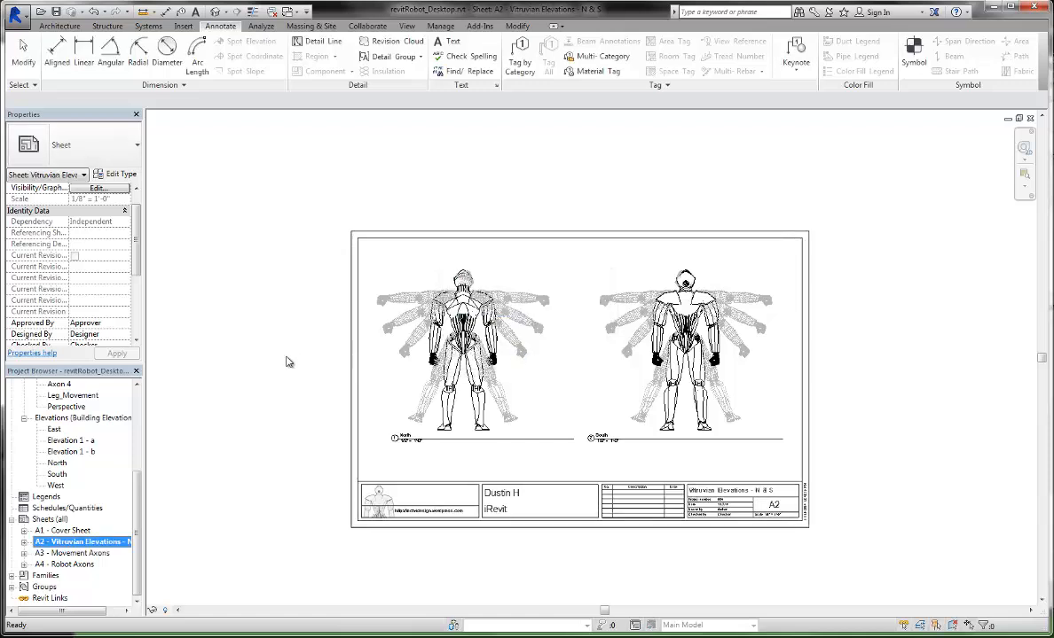
pyautogui.click(267, 336)
pyautogui.click(245, 457)
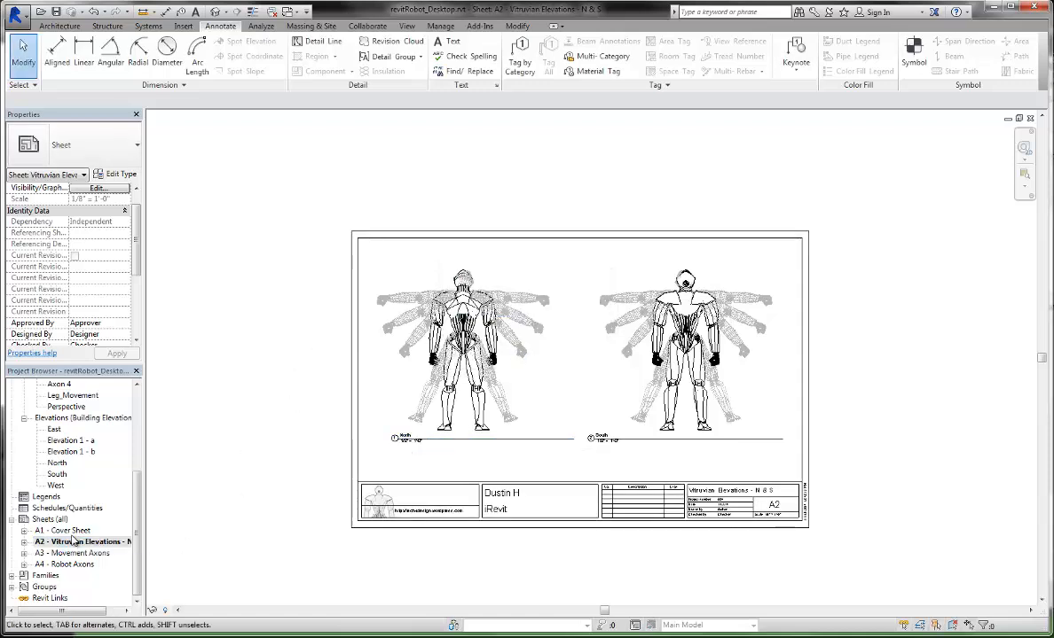
# Renumber the Vitruvian Elevations - N & S sheet as A2.2
pyautogui.click(63, 531)
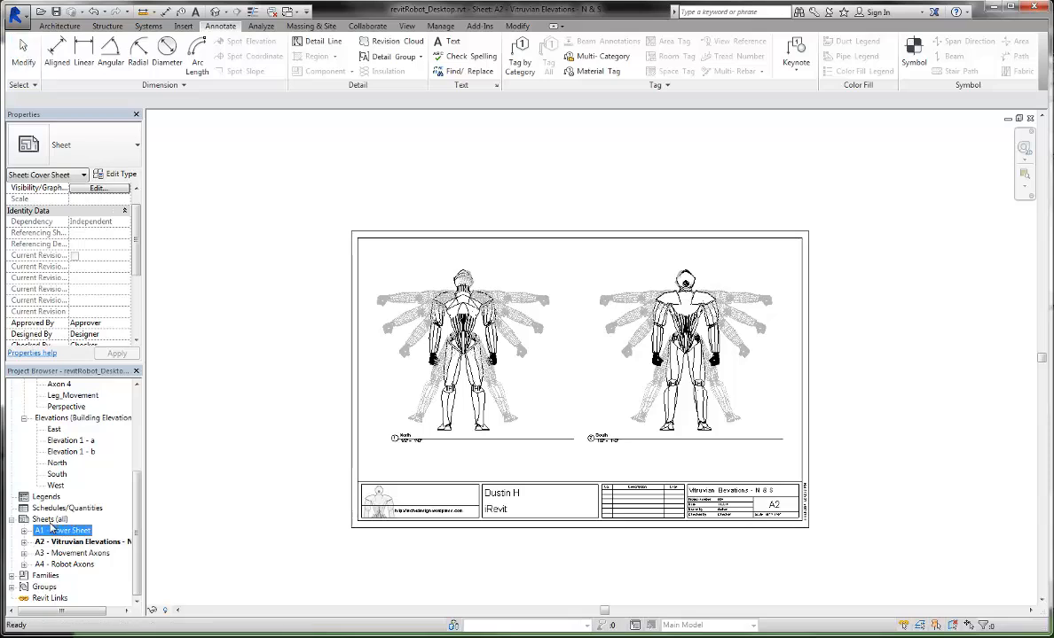
pyautogui.rightClick(71, 541)
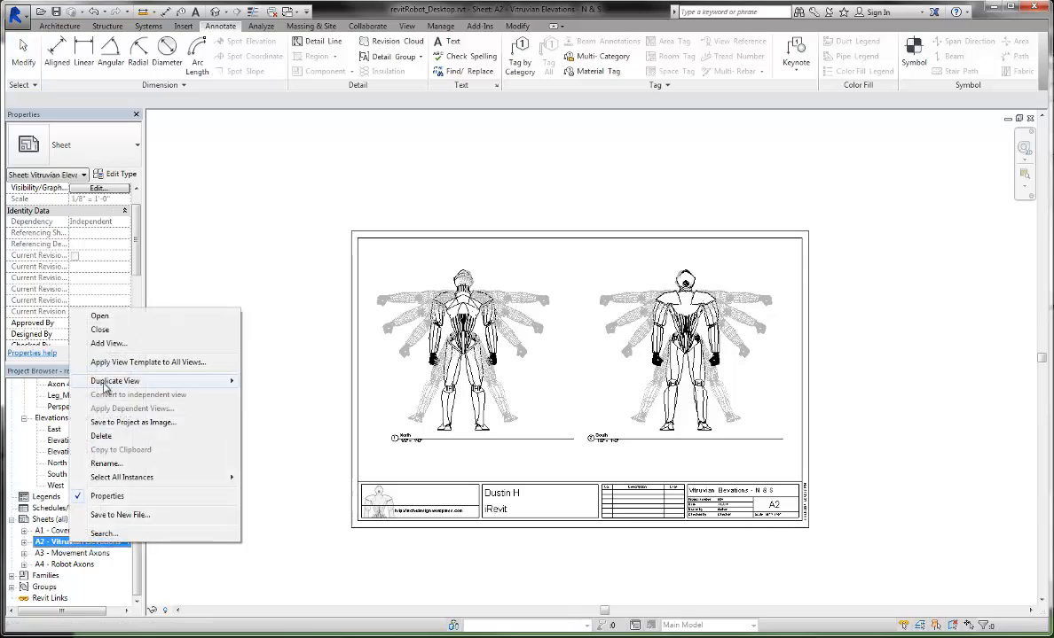
pyautogui.click(106, 463)
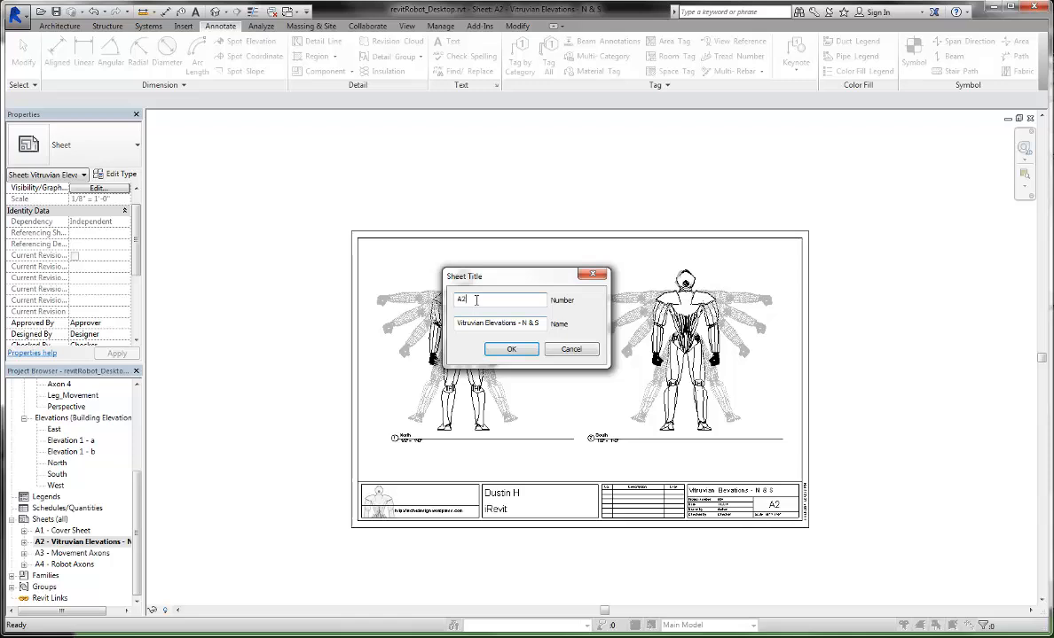
pyautogui.write('.2')
pyautogui.press('Return')
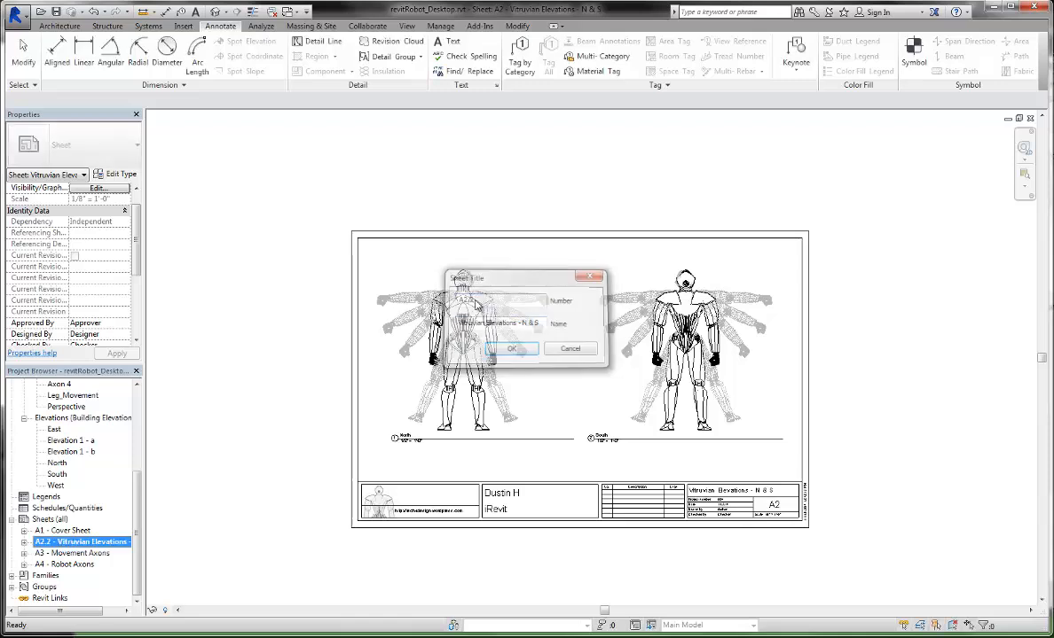
# Create a new sheet with the B 11 x 17 Horizontal titleblock
pyautogui.rightClick(55, 519)
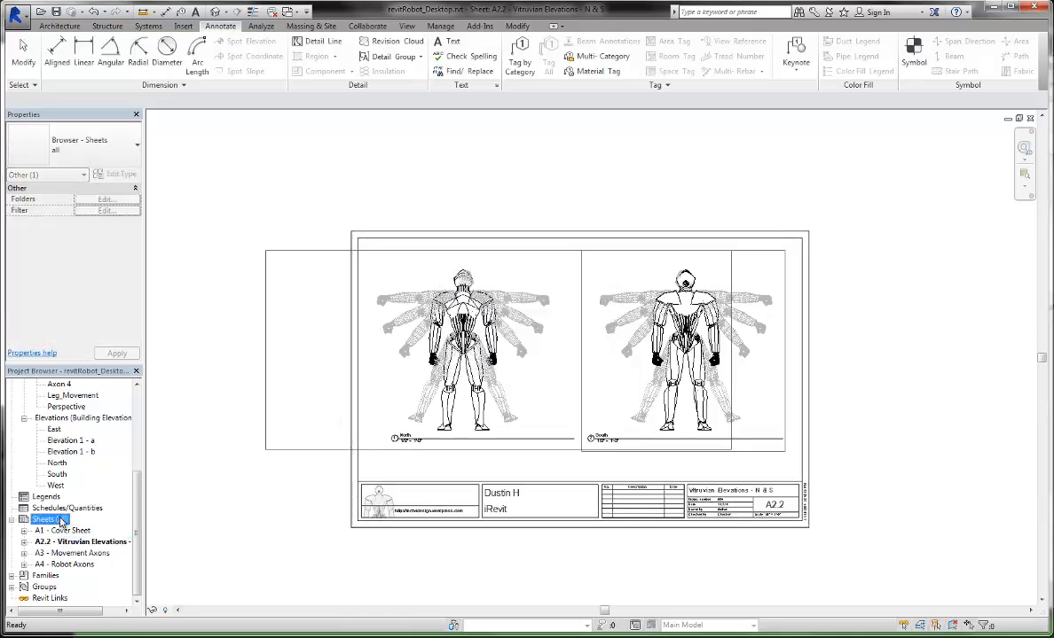
pyautogui.click(73, 487)
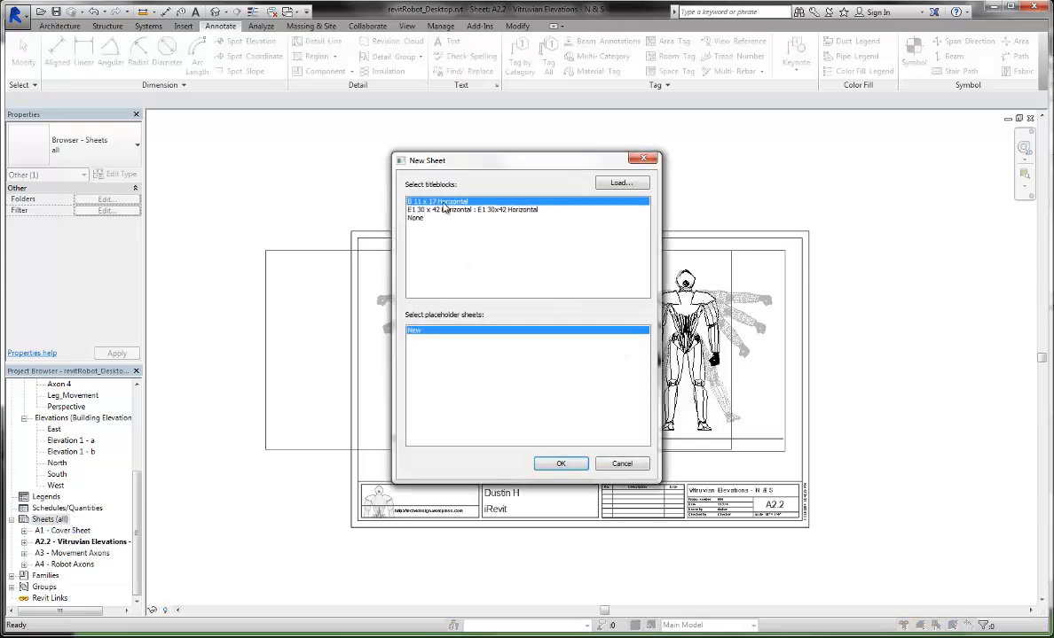
pyautogui.click(560, 463)
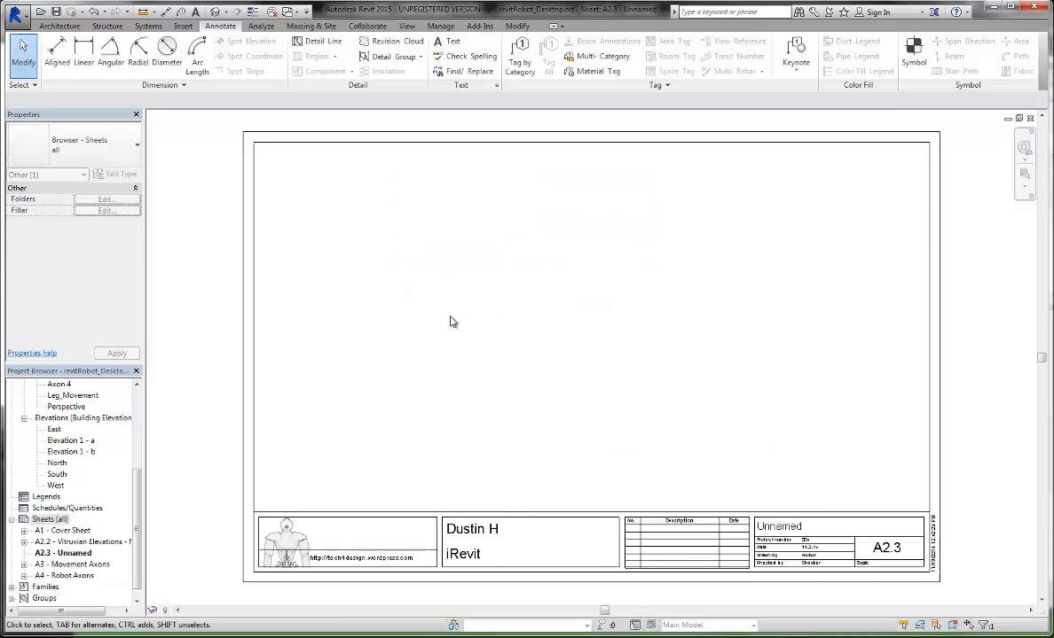
# Renumber the new unnamed sheet as A2.1 and name it "Elevations - Dimensions"
pyautogui.rightClick(62, 552)
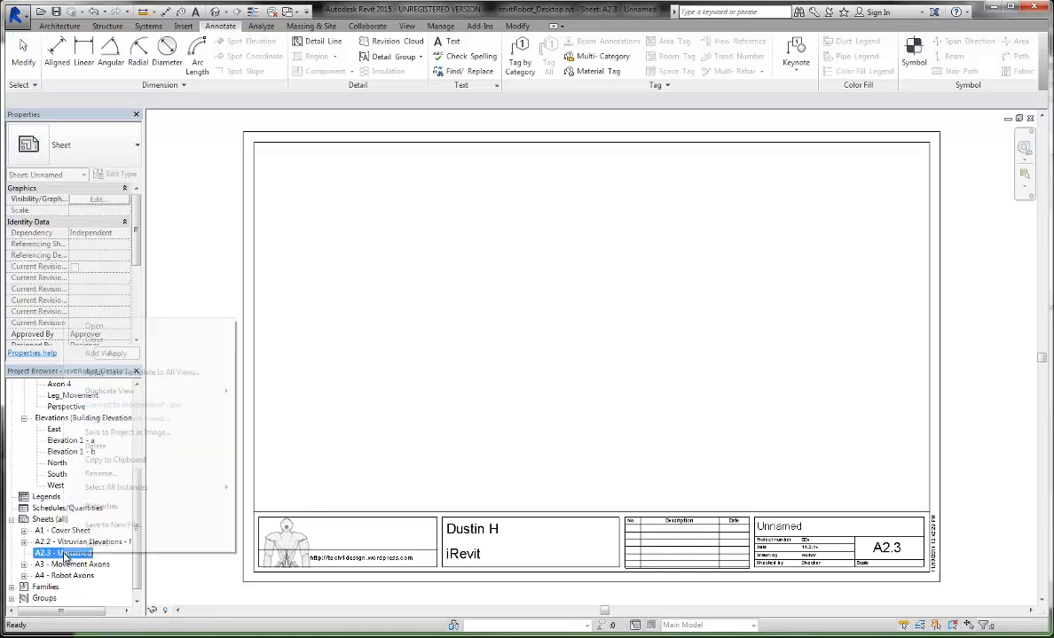
pyautogui.click(100, 473)
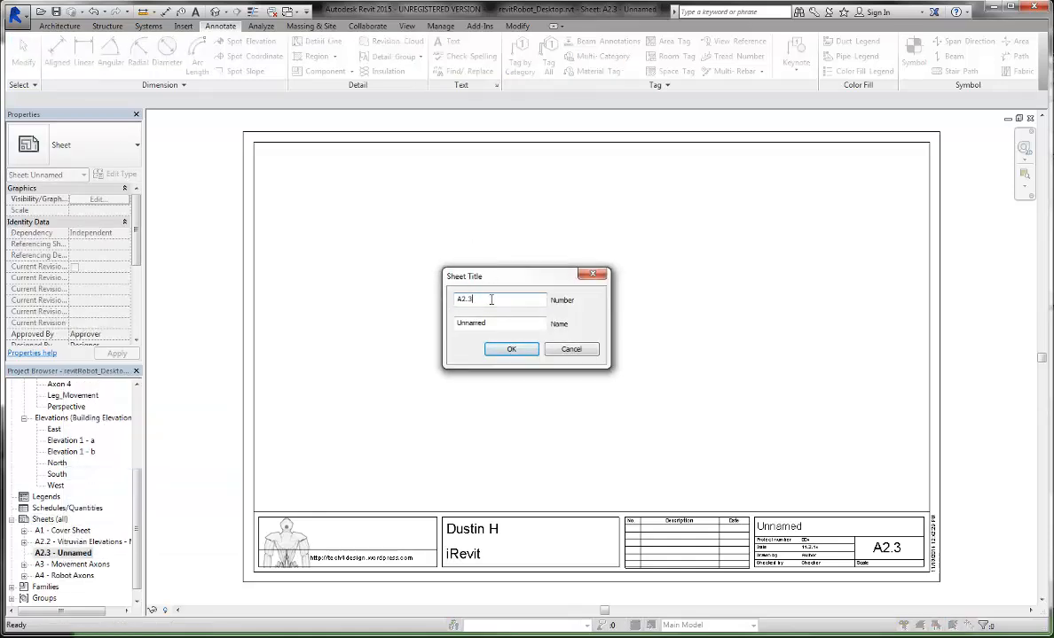
pyautogui.press('BackSpace')
pyautogui.write('1')
pyautogui.press('Tab')
pyautogui.write('Elevations - Di')
pyautogui.press('Return')
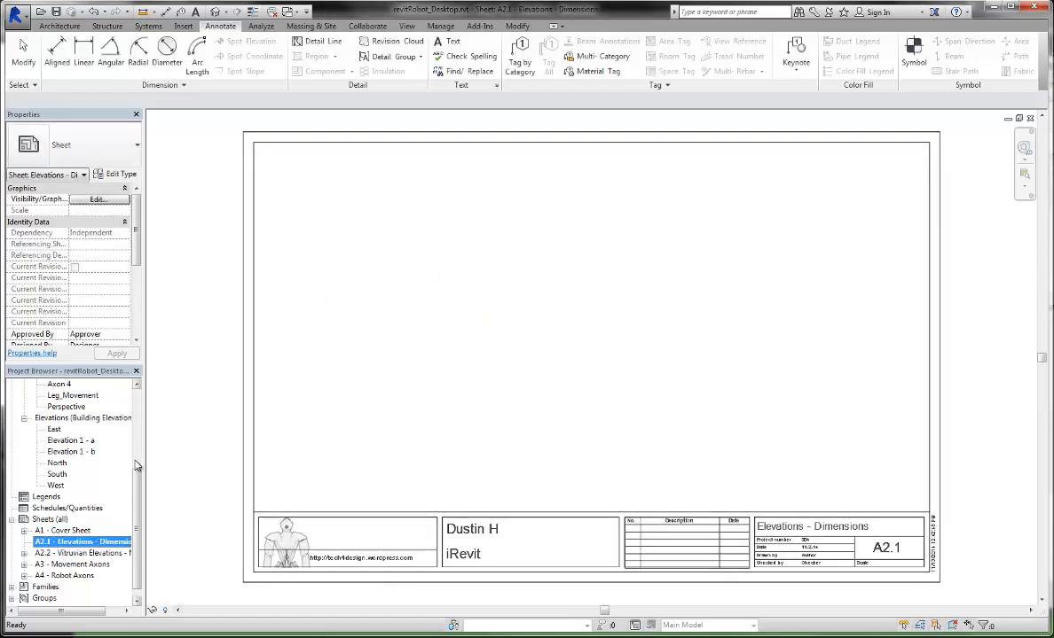
# Compare the Elevation 1 - a and Elevation 1 - b views, and return to sheet A2.1
pyautogui.scroll(2, 133, 461)
pyautogui.click(70, 475)
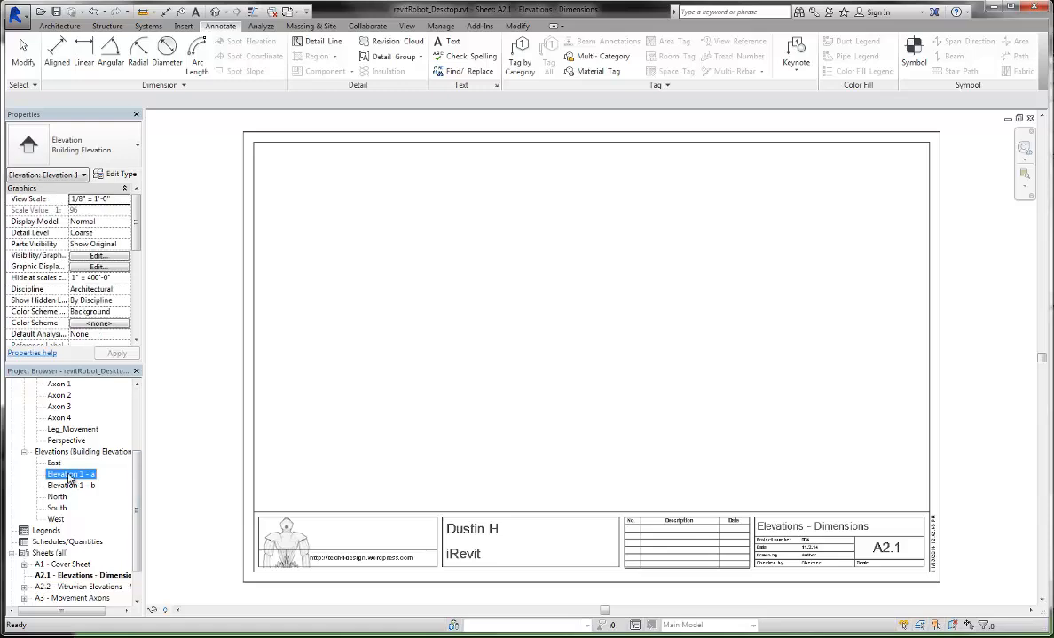
pyautogui.doubleClick(70, 475)
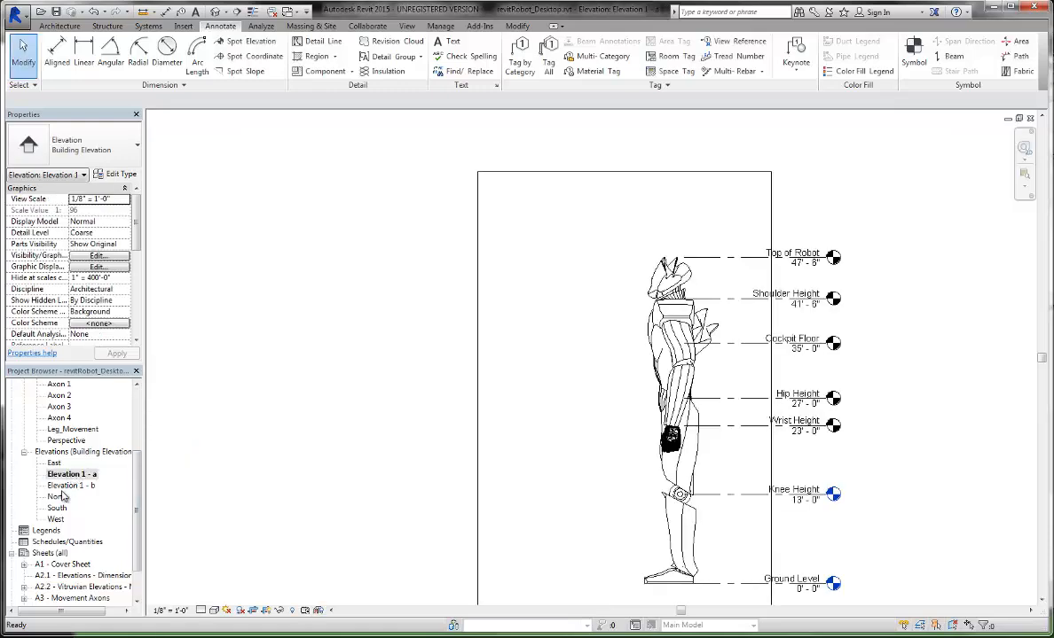
pyautogui.doubleClick(71, 486)
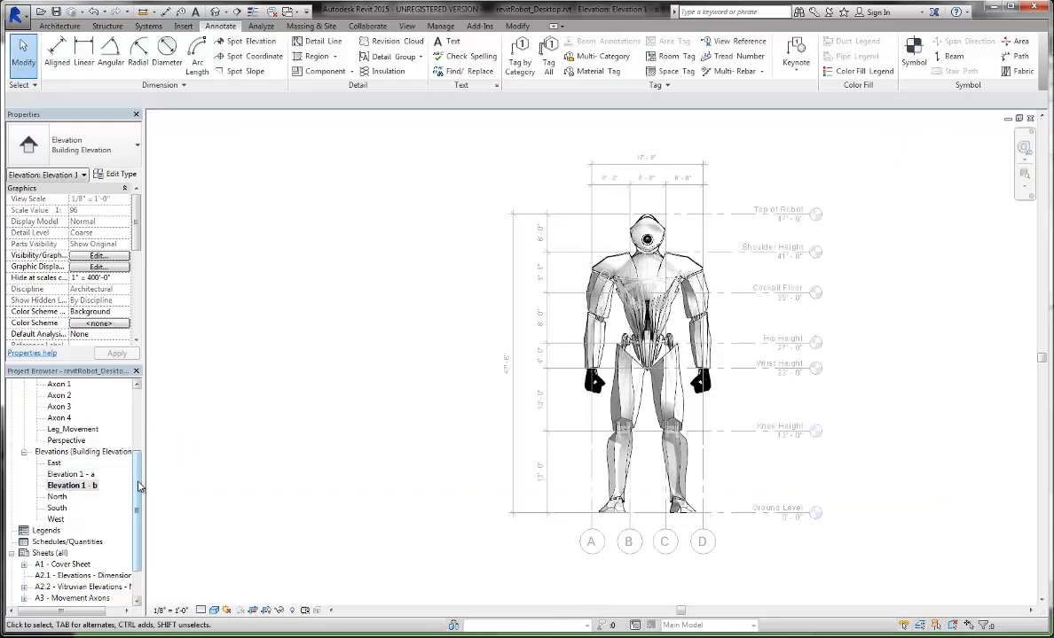
pyautogui.scroll(-3, 133, 496)
pyautogui.doubleClick(120, 531)
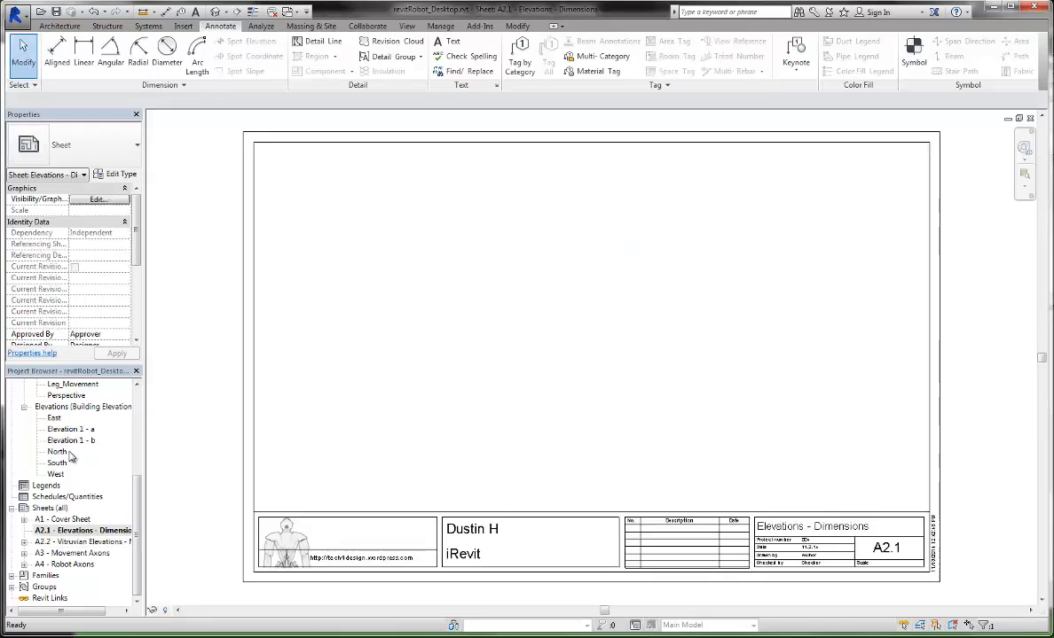
# Rename the Elevation 1 - b view as "Elevation - Front - Dimensions"
pyautogui.click(69, 443)
pyautogui.rightClick(70, 449)
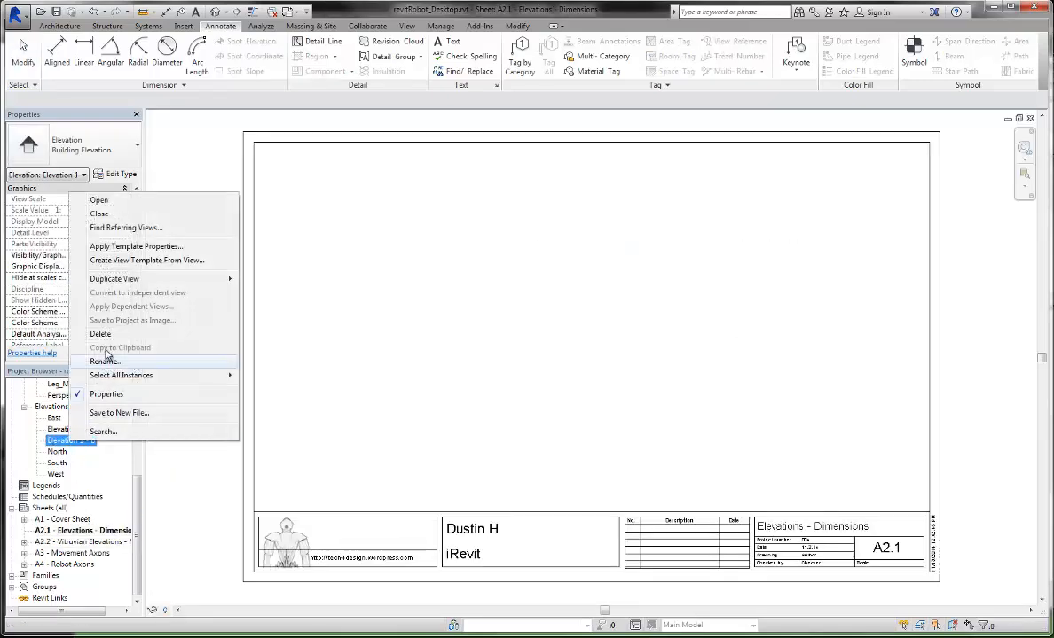
pyautogui.click(115, 335)
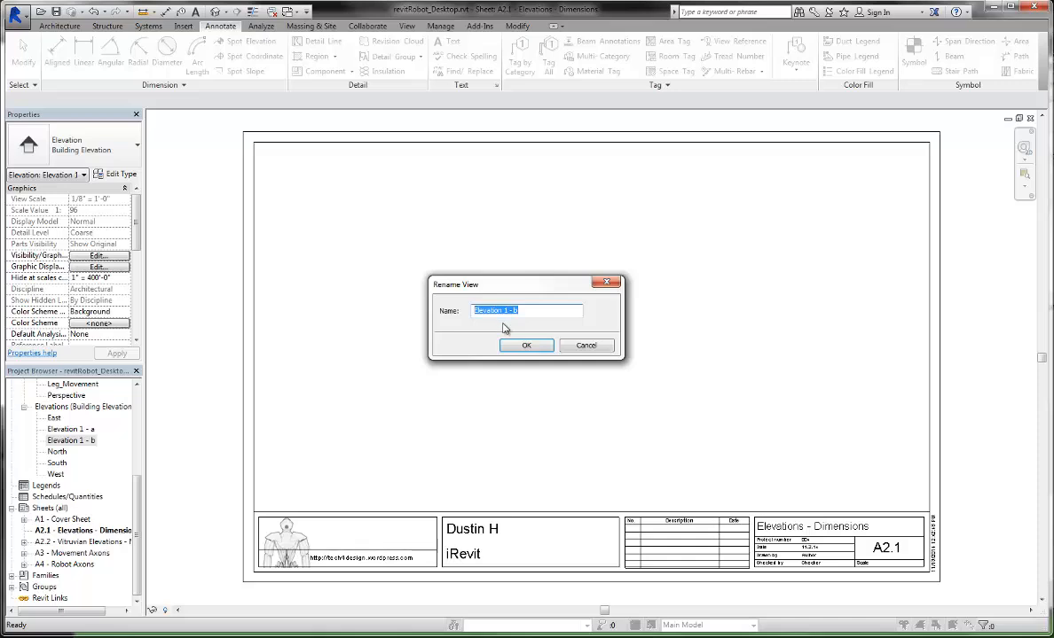
pyautogui.press('End')
pyautogui.press('BackSpace')
pyautogui.write('- Front - Dimen')
pyautogui.press('Return')
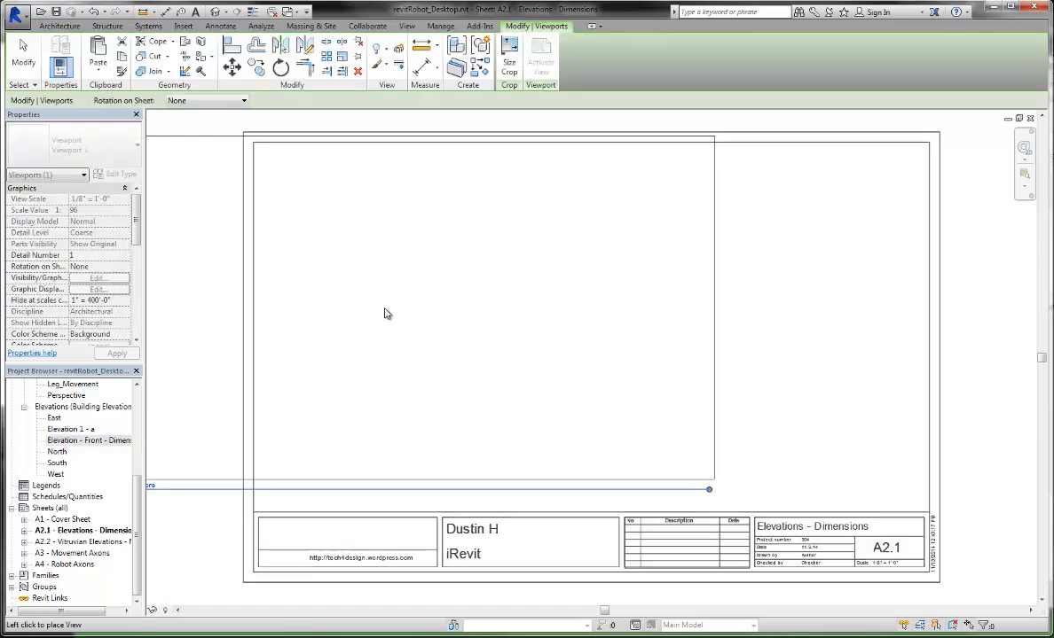
# Place the Elevation - Front - Dimensions view on sheet A2.1 and activate its viewport
pyautogui.click(493, 328)
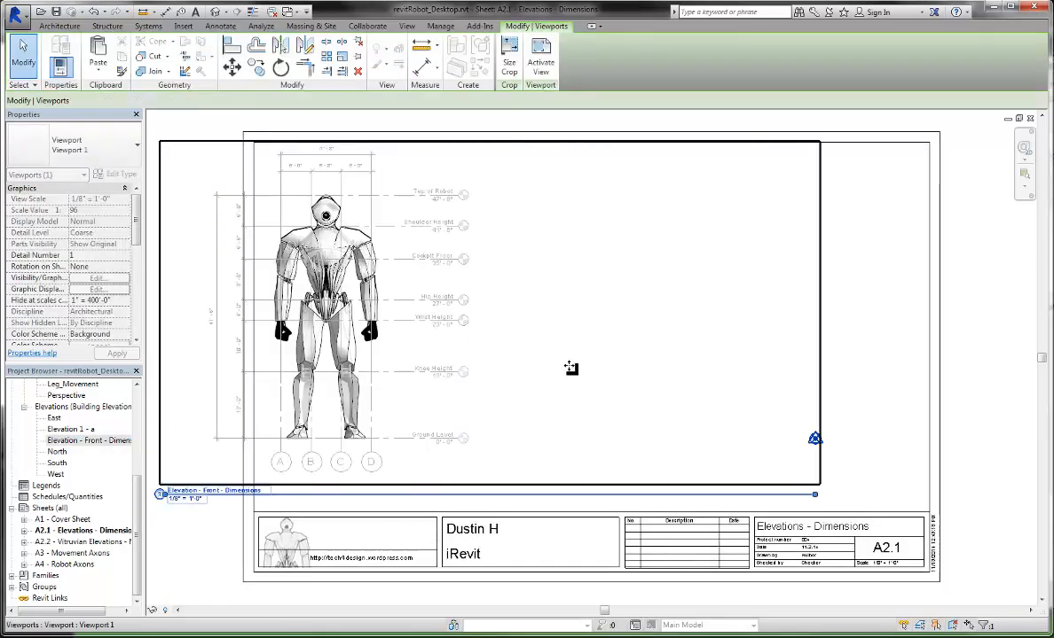
pyautogui.scroll(-1, 571, 369)
pyautogui.press('Escape')
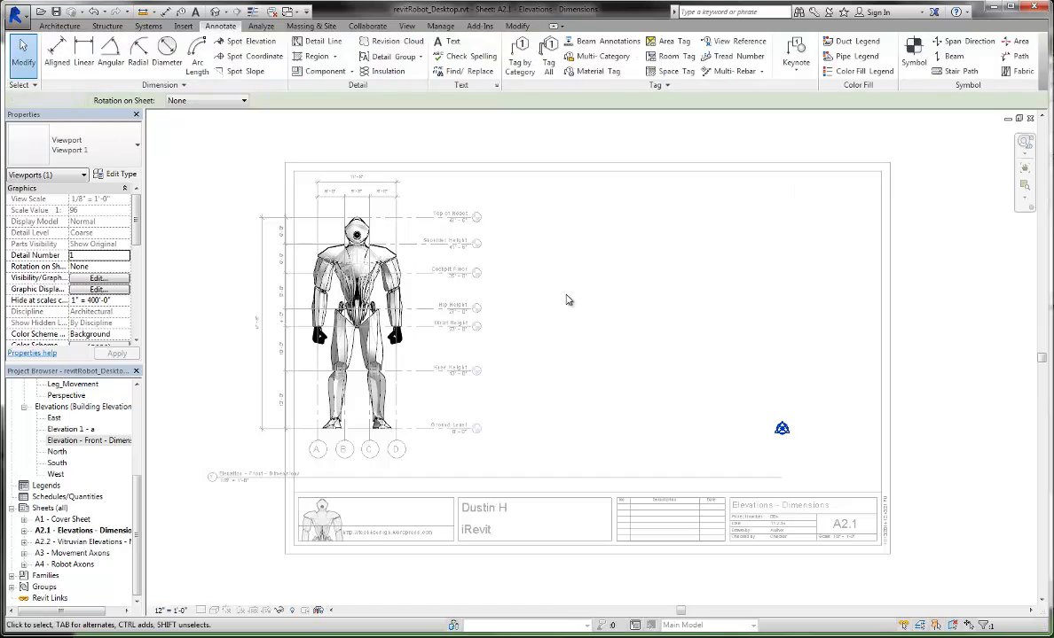
# Hide the two overlapping base point markers beside the robot in the activated front elevation
pyautogui.click(782, 429)
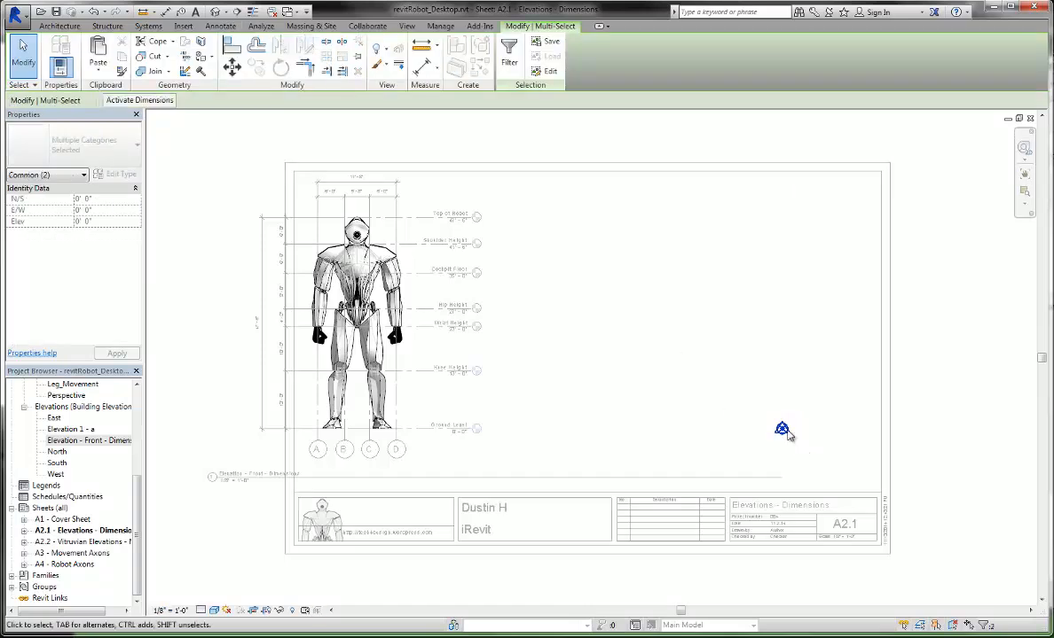
pyautogui.rightClick(783, 430)
pyautogui.moveTo(842, 190)
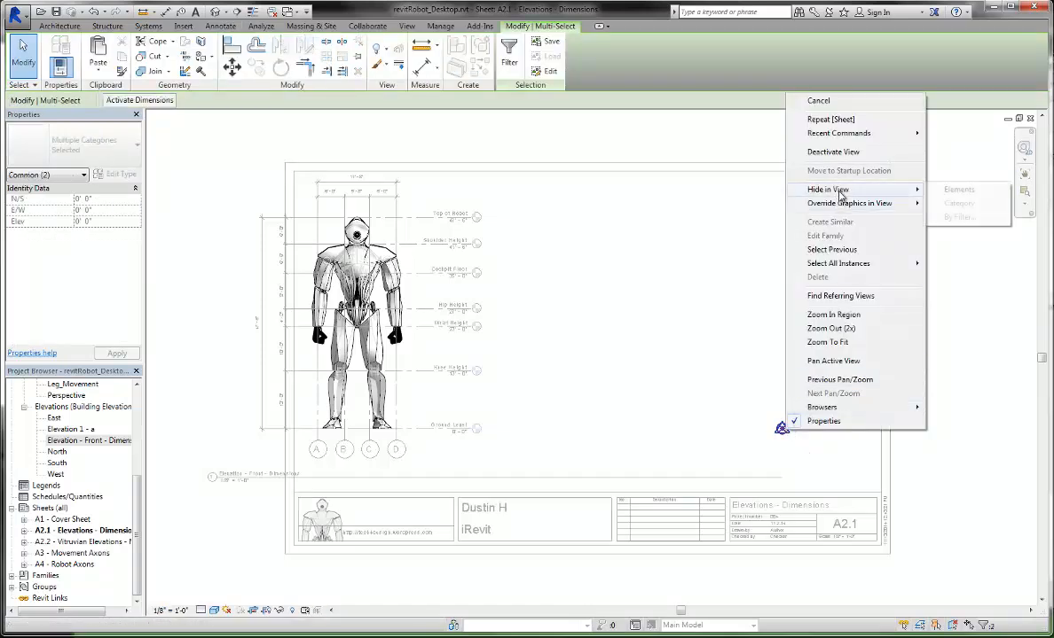
pyautogui.click(957, 188)
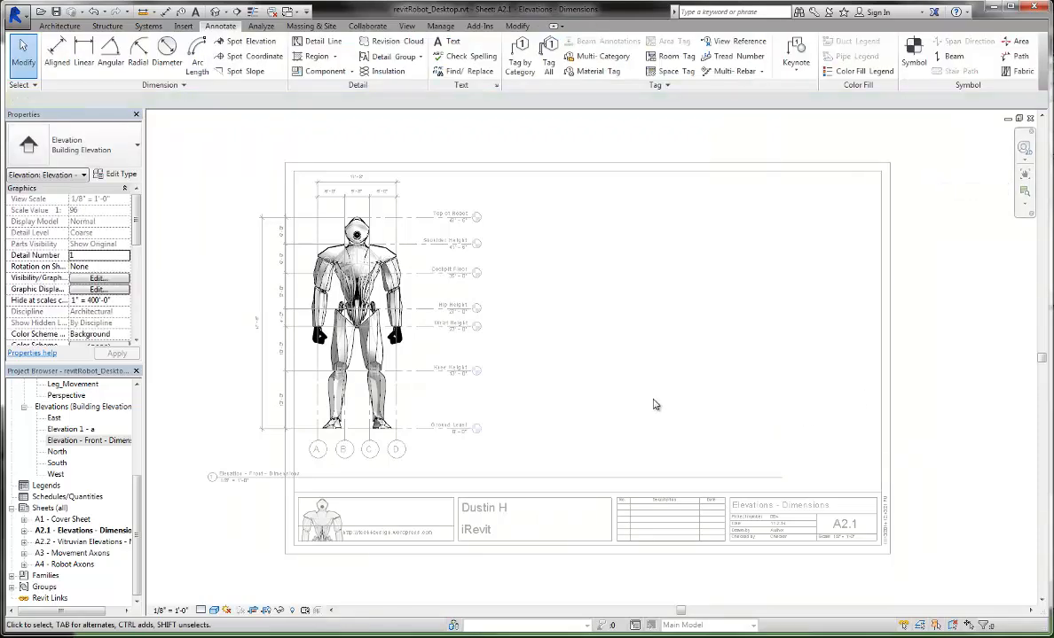
# Shorten the front elevation's view title line to the viewport's width and move the viewport inside the sheet border
pyautogui.click(425, 360)
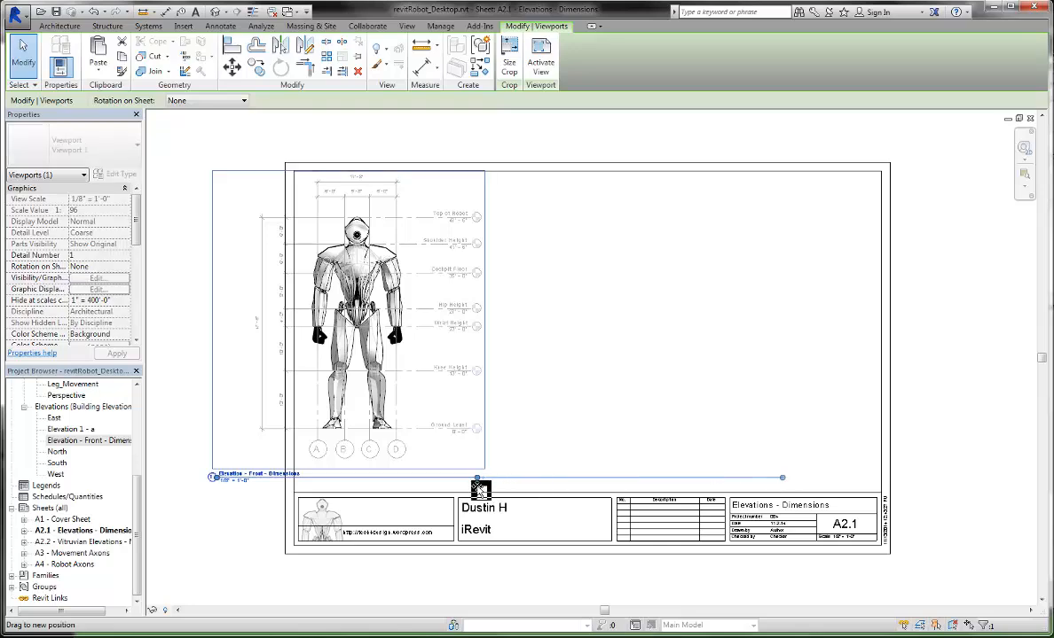
pyautogui.moveTo(478, 490); pyautogui.dragTo(488, 487)
pyautogui.click(628, 369)
pyautogui.moveTo(390, 314); pyautogui.dragTo(381, 361)
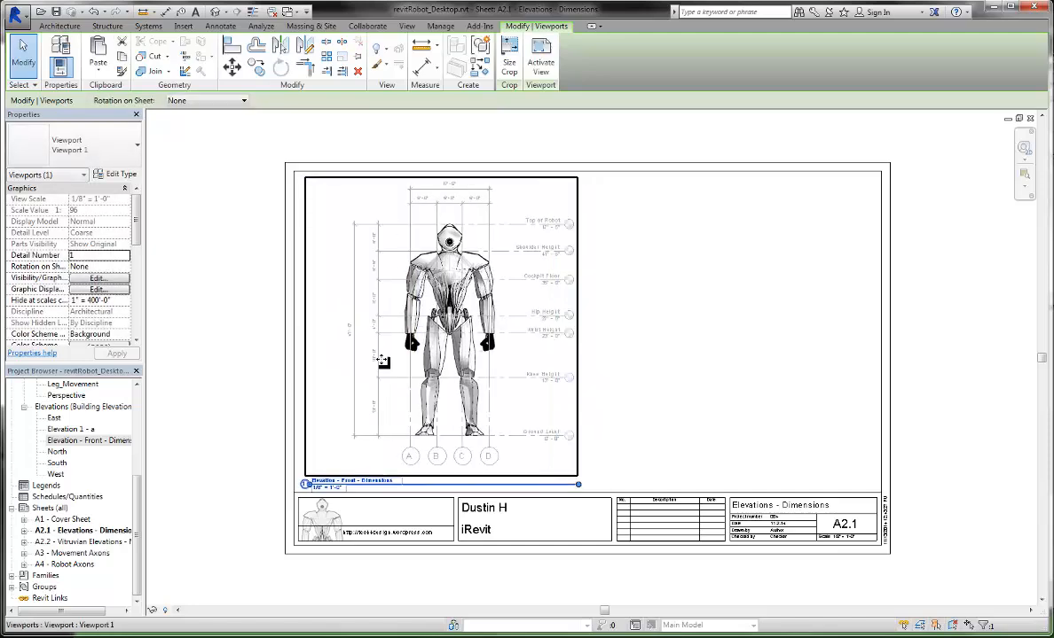
pyautogui.click(212, 360)
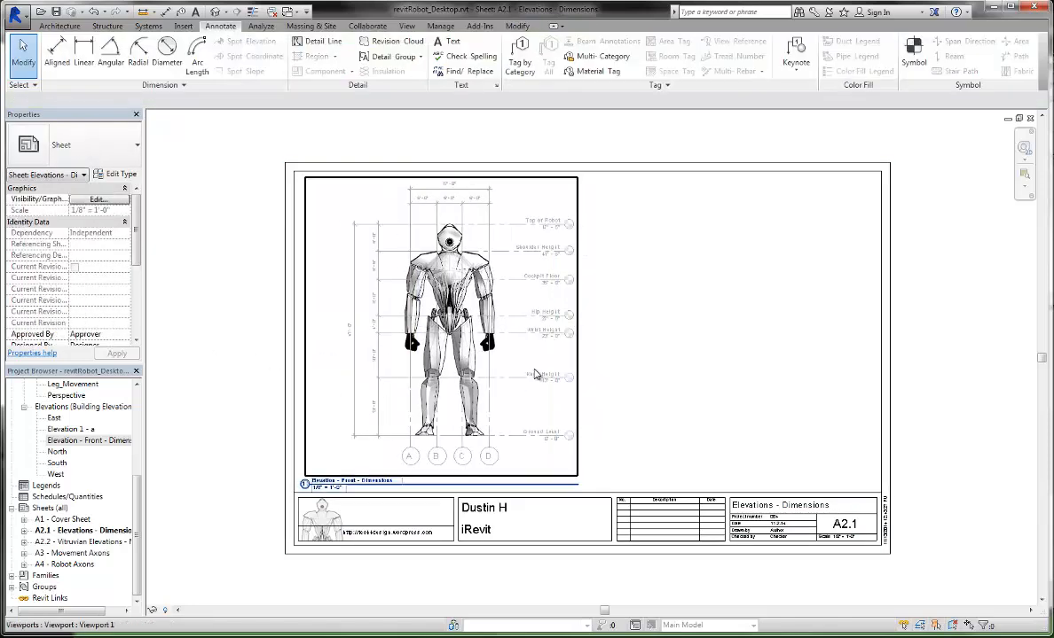
# Open the Elevation 1 - a view and rename it "Elevation - Side - Dimensions"
pyautogui.click(71, 430)
pyautogui.doubleClick(74, 432)
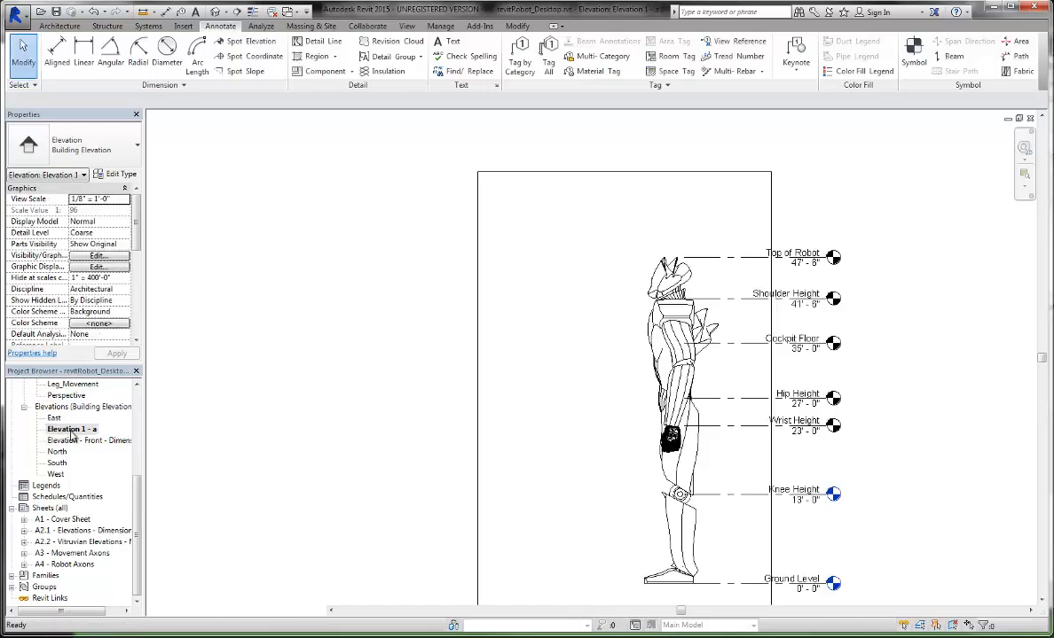
pyautogui.rightClick(80, 431)
pyautogui.click(106, 352)
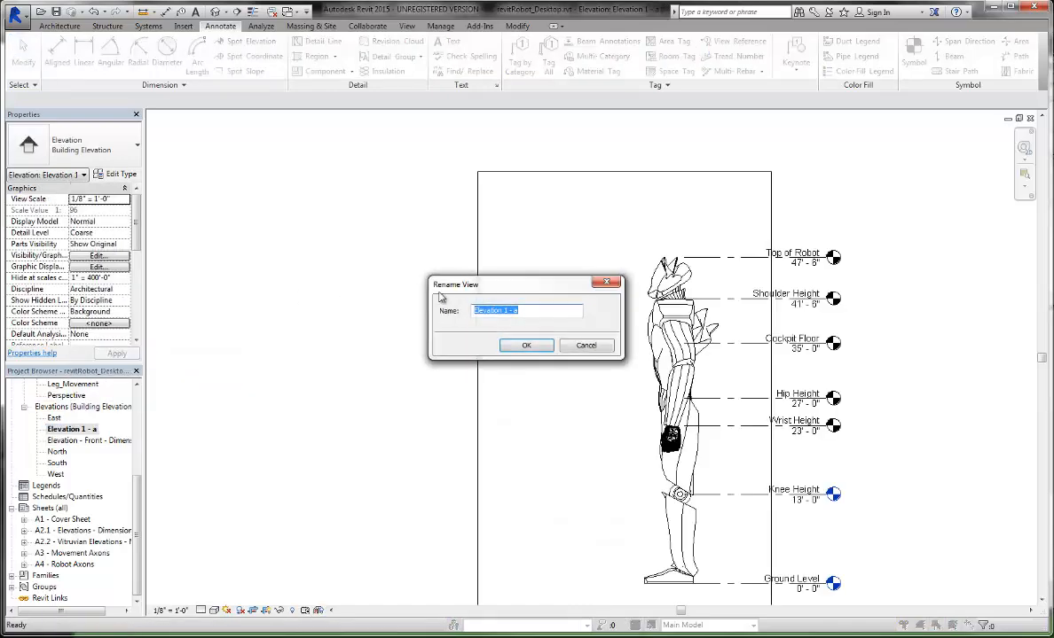
pyautogui.moveTo(529, 309); pyautogui.dragTo(512, 316)
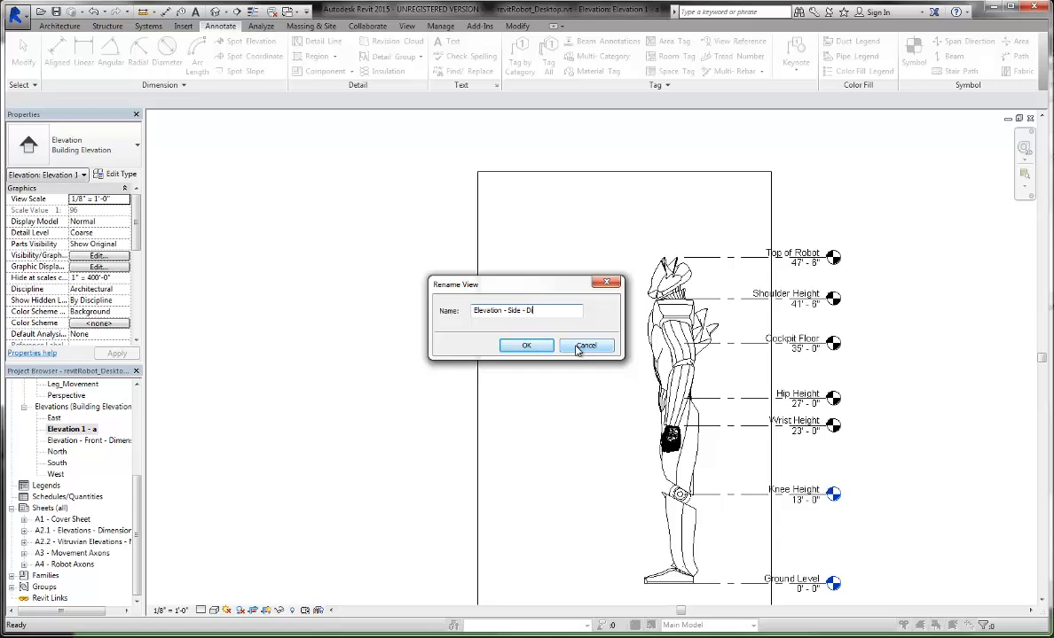
pyautogui.press('Return')
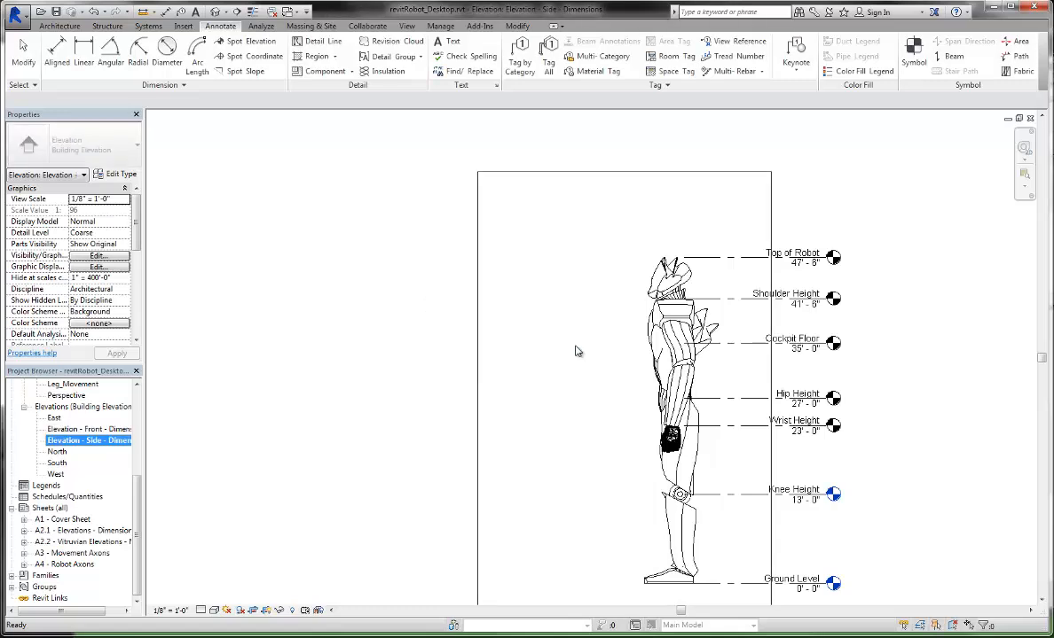
# Add an aligned dimension string through all seven levels from Top of Robot to Ground Level, placed in front of the side-view robot
pyautogui.scroll(-2, 617, 187)
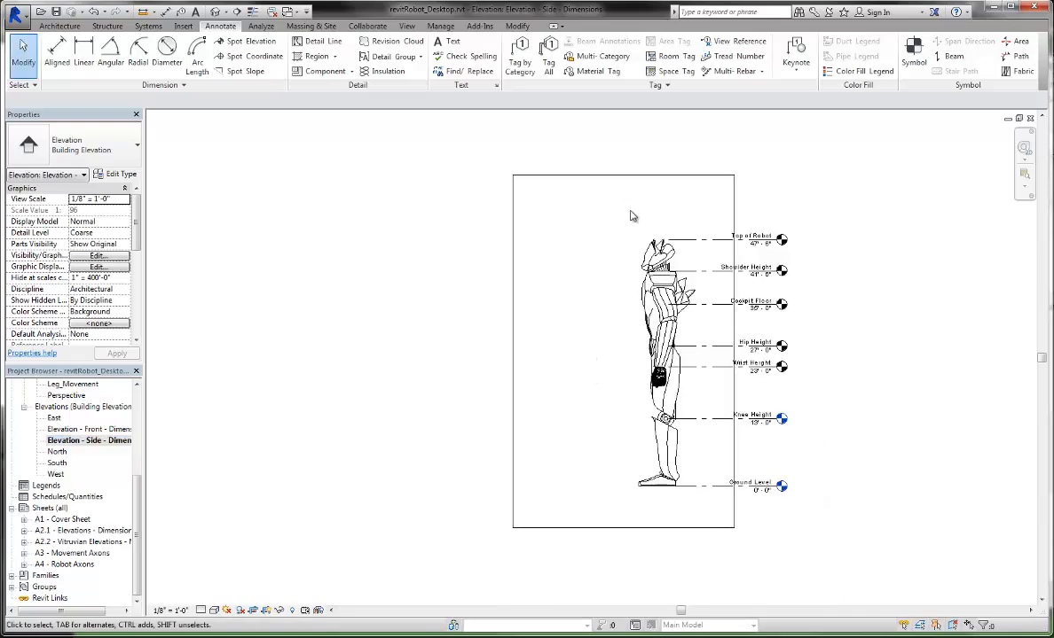
pyautogui.scroll(1, 677, 349)
pyautogui.click(66, 51)
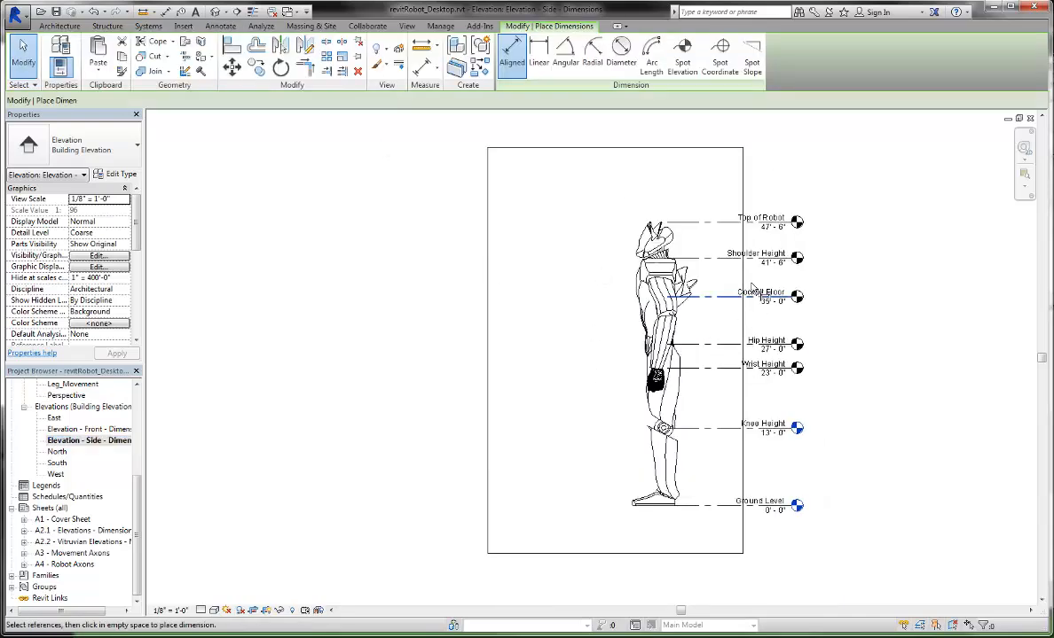
pyautogui.click(683, 222)
pyautogui.click(716, 259)
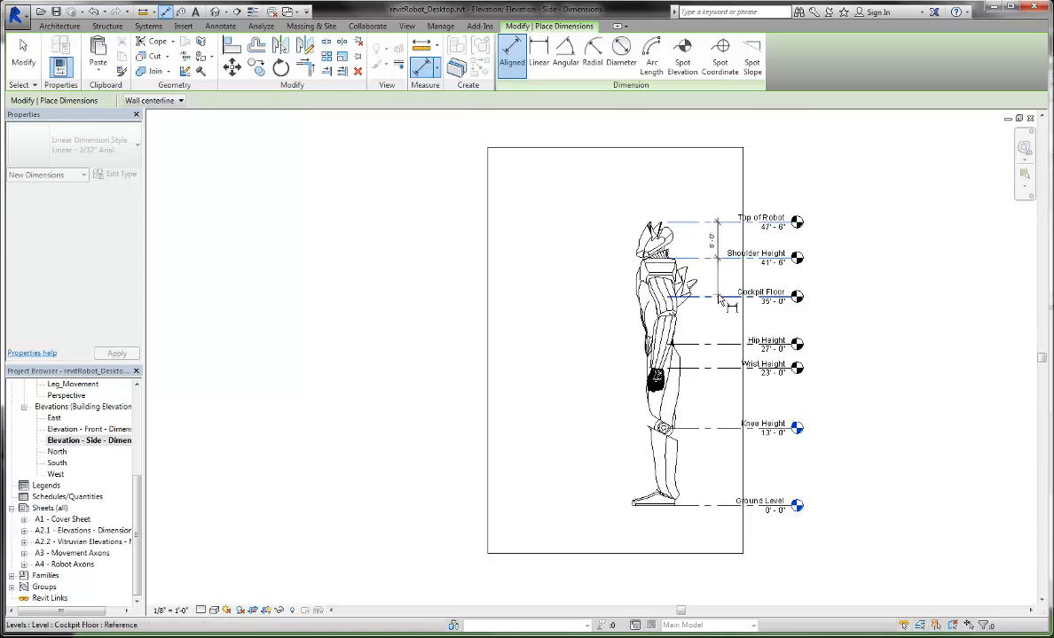
pyautogui.click(716, 297)
pyautogui.click(717, 344)
pyautogui.click(716, 367)
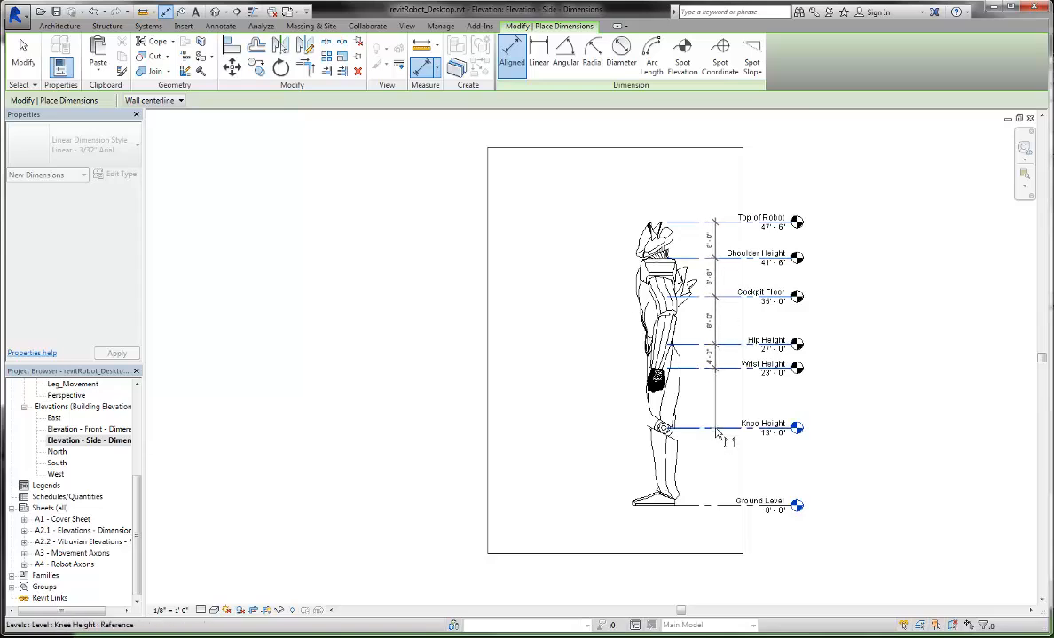
pyautogui.click(716, 429)
pyautogui.click(717, 505)
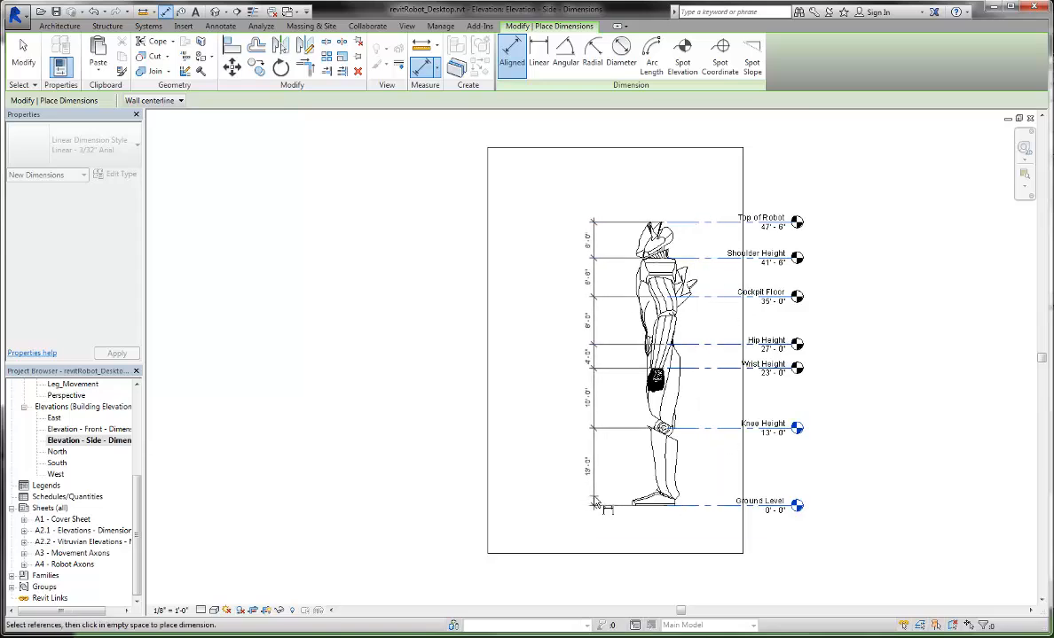
pyautogui.click(593, 499)
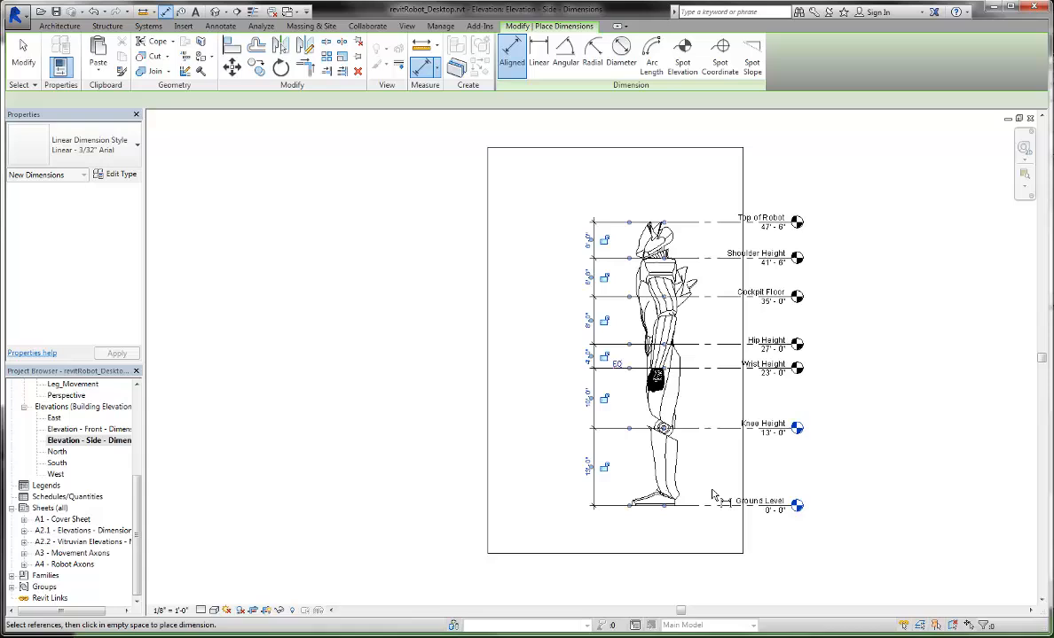
# Add an overall aligned dimension from Top of Robot to Ground Level, outside the level dimension string
pyautogui.click(711, 222)
pyautogui.click(566, 243)
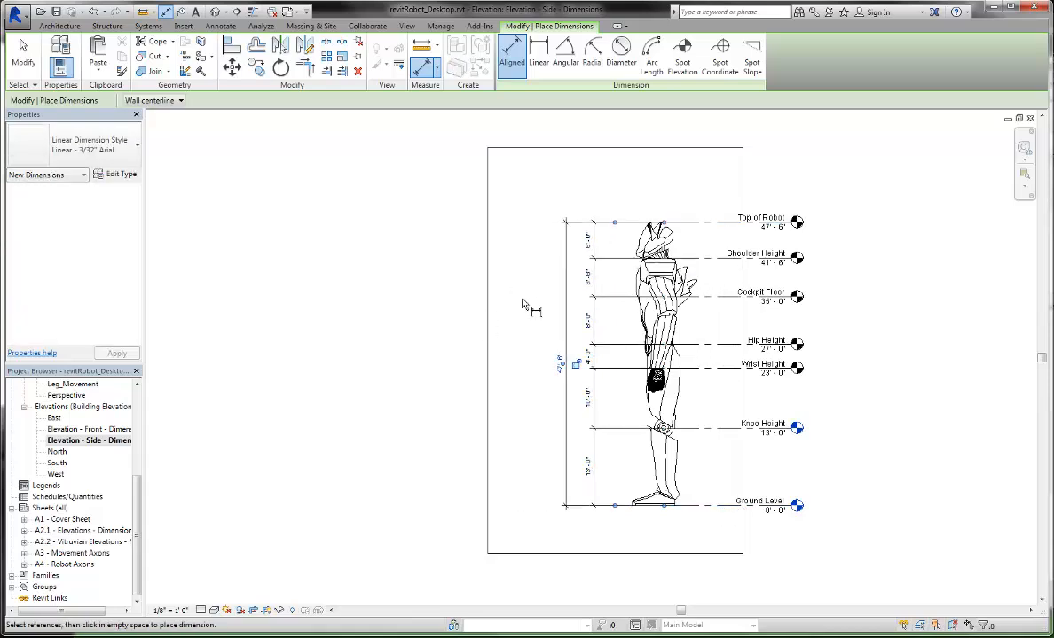
pyautogui.click(23, 55)
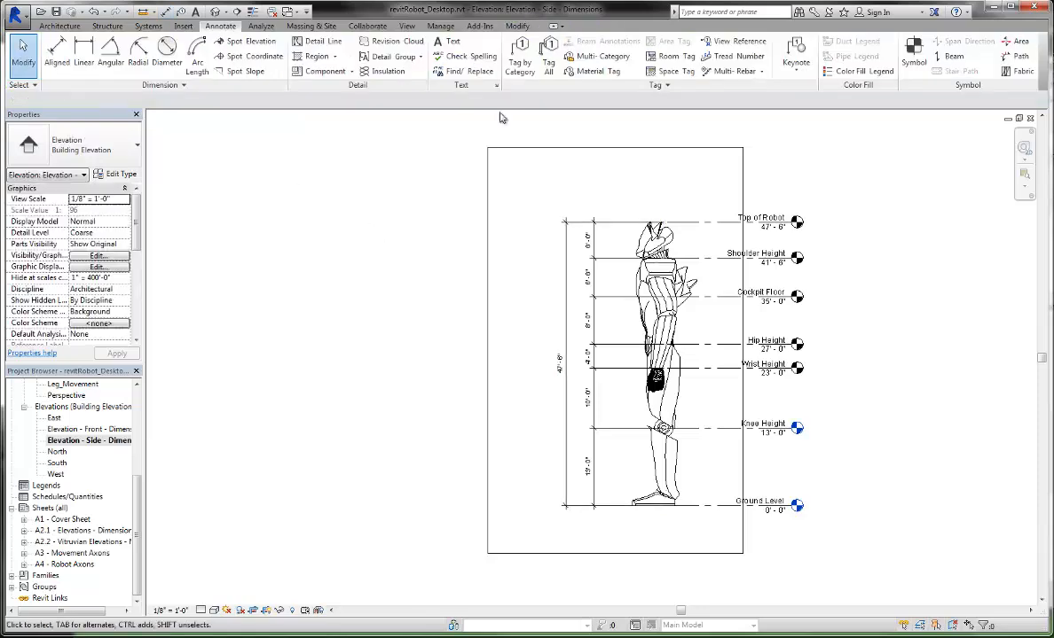
# Draw two vertical grid lines from above the head to below the feet, one at the robot's front and one at its back
pyautogui.scroll(4, 935, 59)
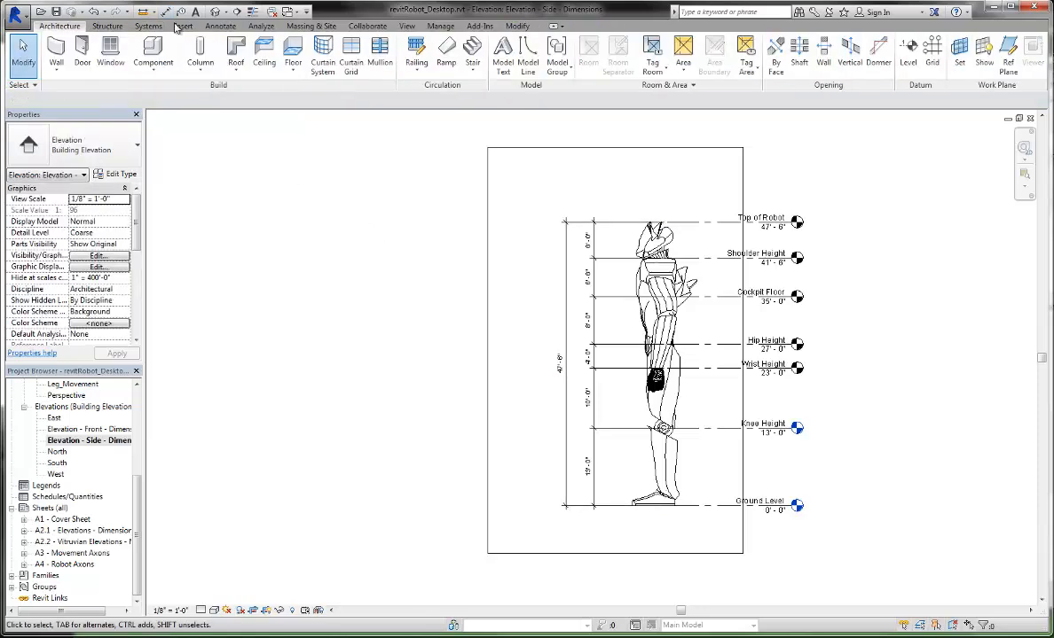
pyautogui.click(933, 55)
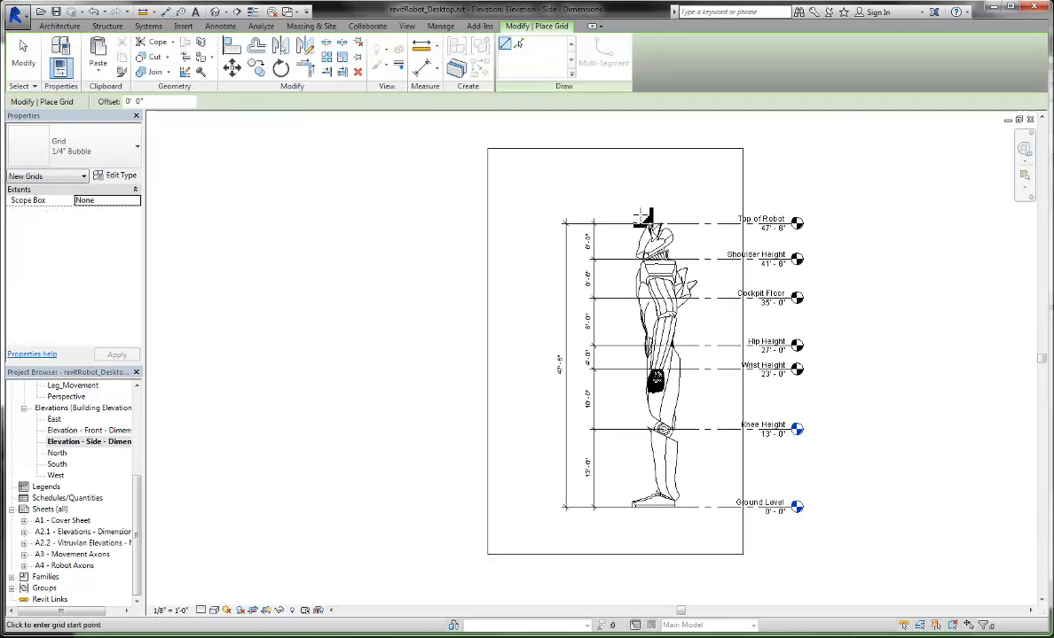
pyautogui.click(635, 210)
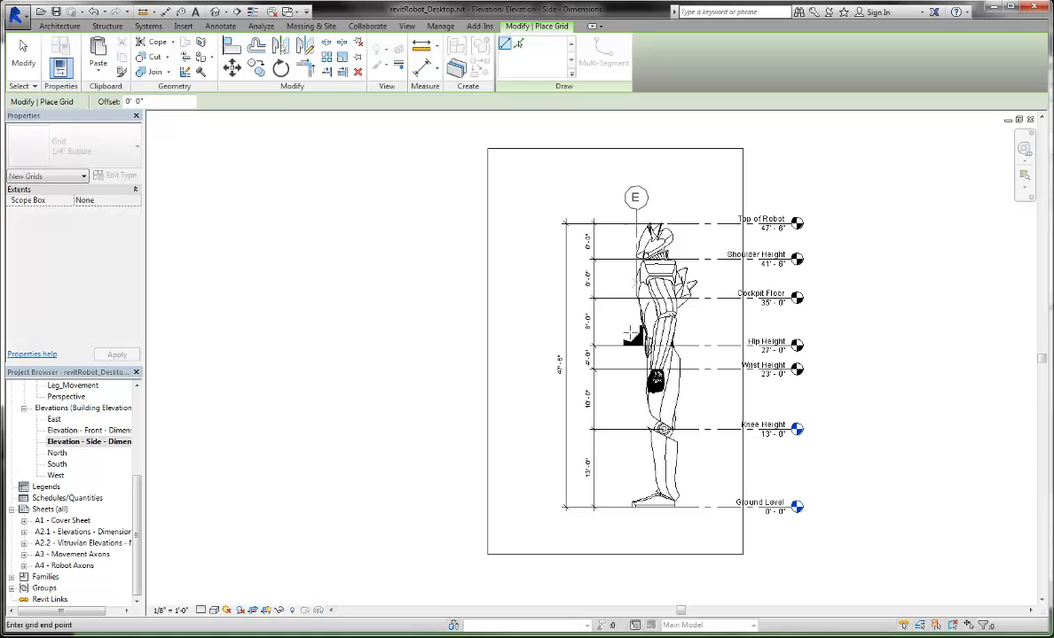
pyautogui.click(620, 529)
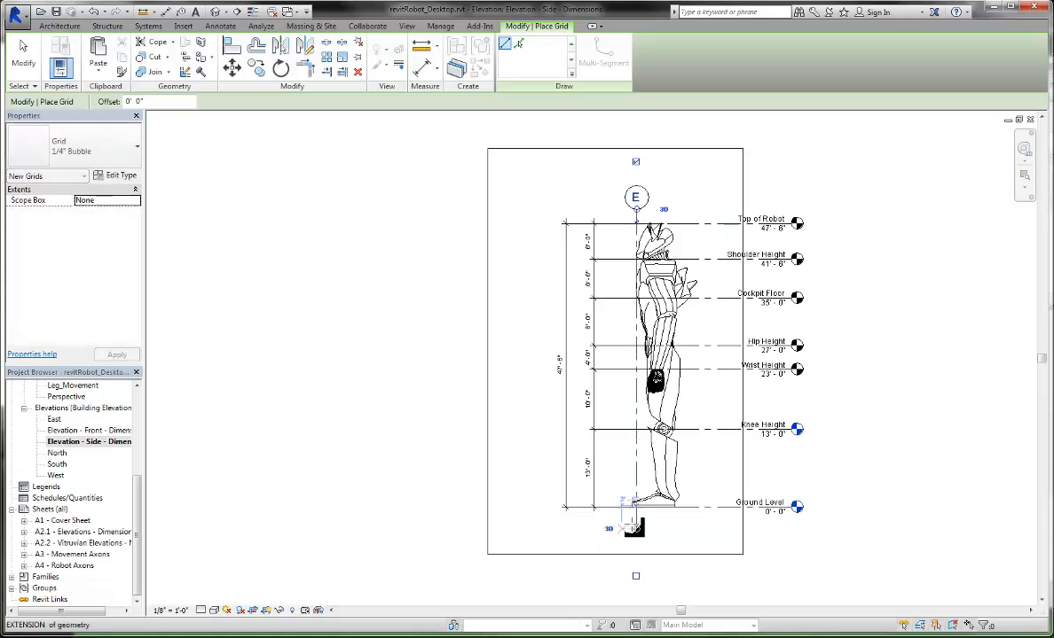
pyautogui.click(678, 201)
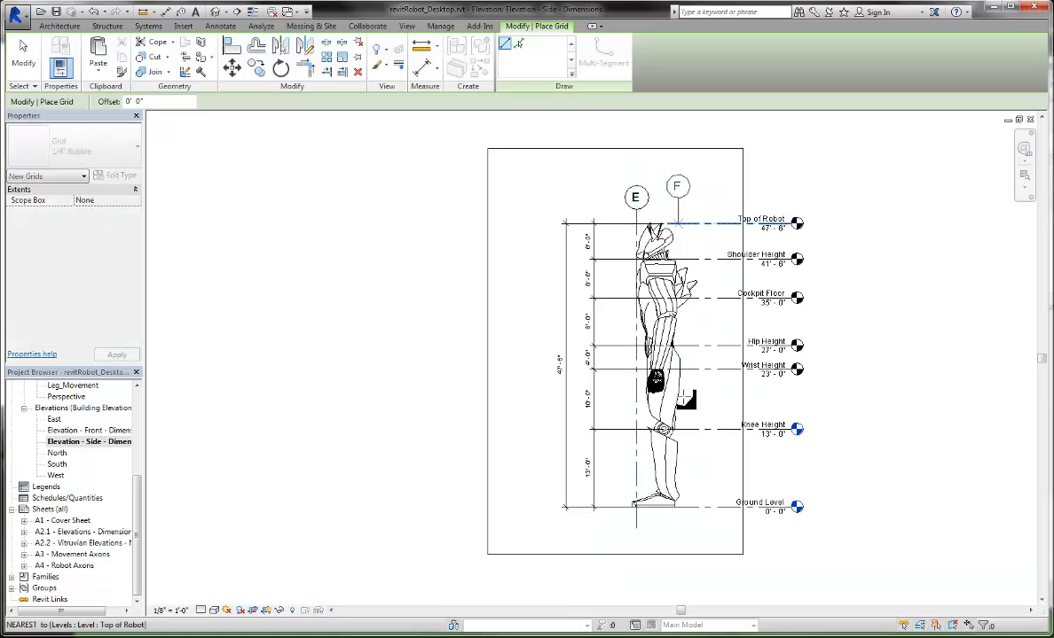
pyautogui.click(672, 530)
pyautogui.press('Escape')
pyautogui.press('Escape')
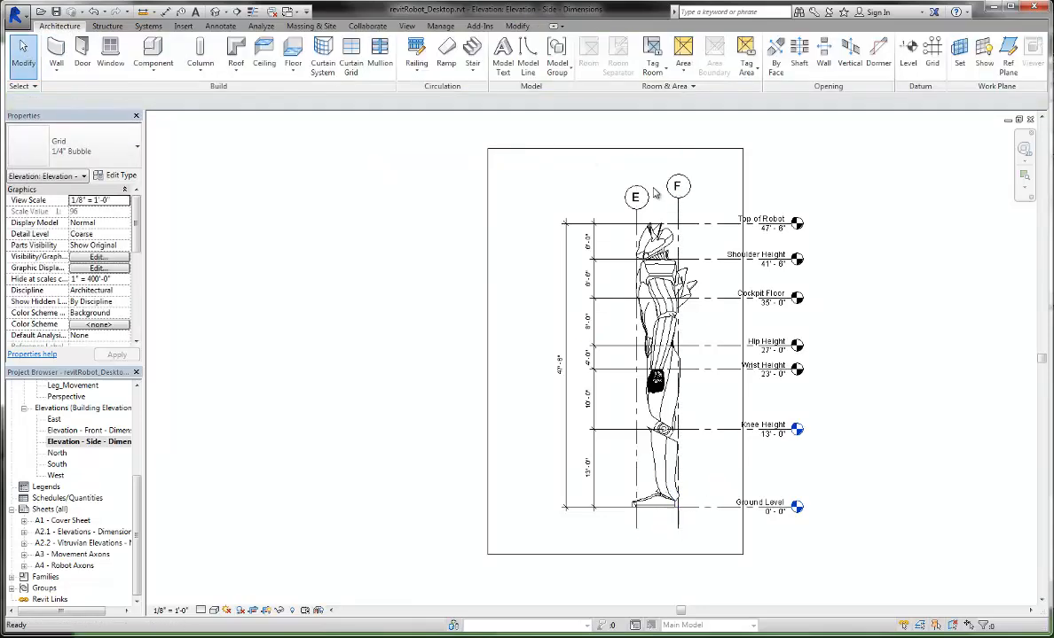
# Lower the upper end of grid F until it aligns with the upper end of grid E
pyautogui.click(685, 202)
pyautogui.scroll(2, 689, 200)
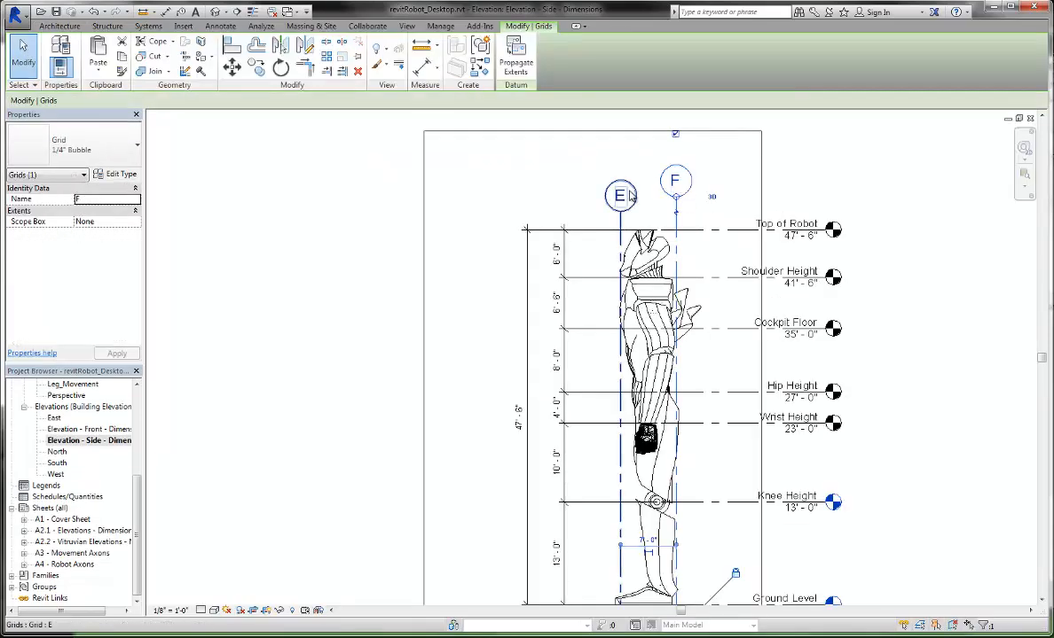
pyautogui.moveTo(674, 201); pyautogui.dragTo(675, 213)
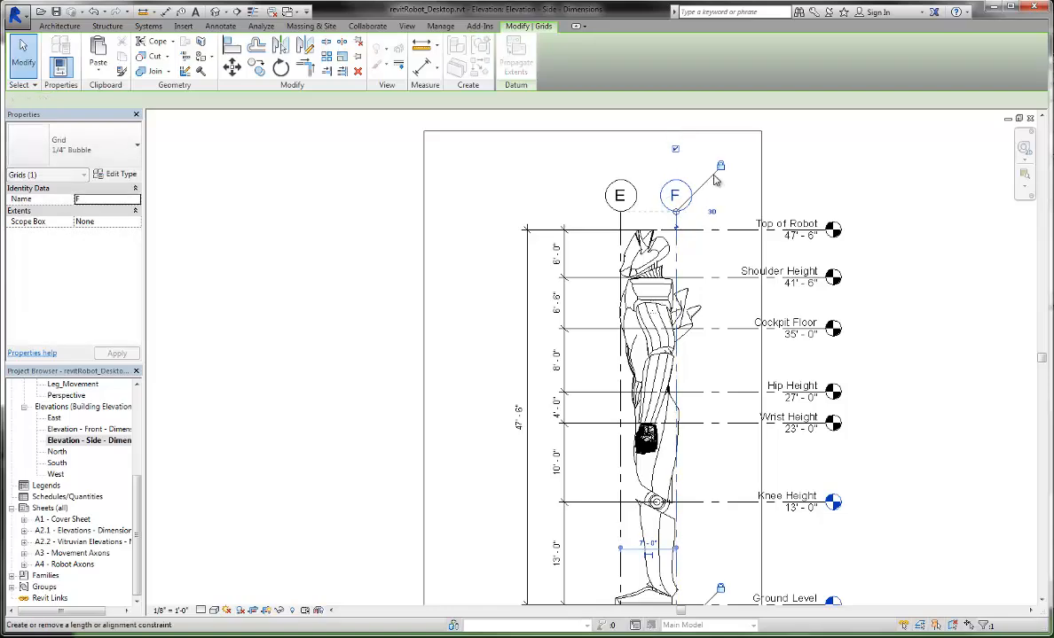
# Show the grid bubbles at the lower ends of grids E and F and hide those at their upper ends
pyautogui.scroll(-2, 712, 172)
pyautogui.click(684, 568)
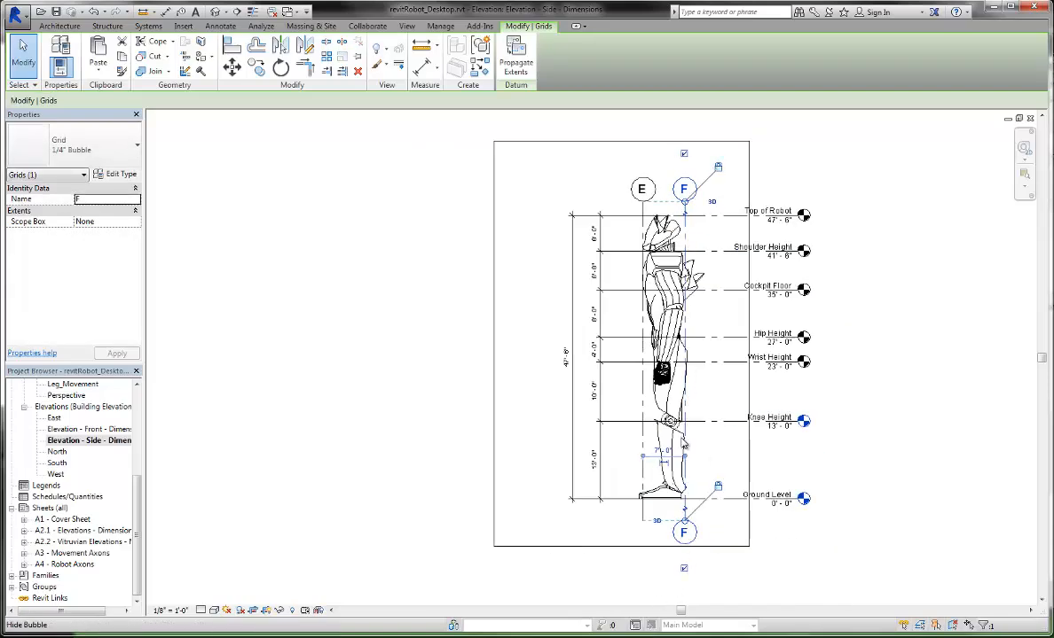
pyautogui.click(641, 189)
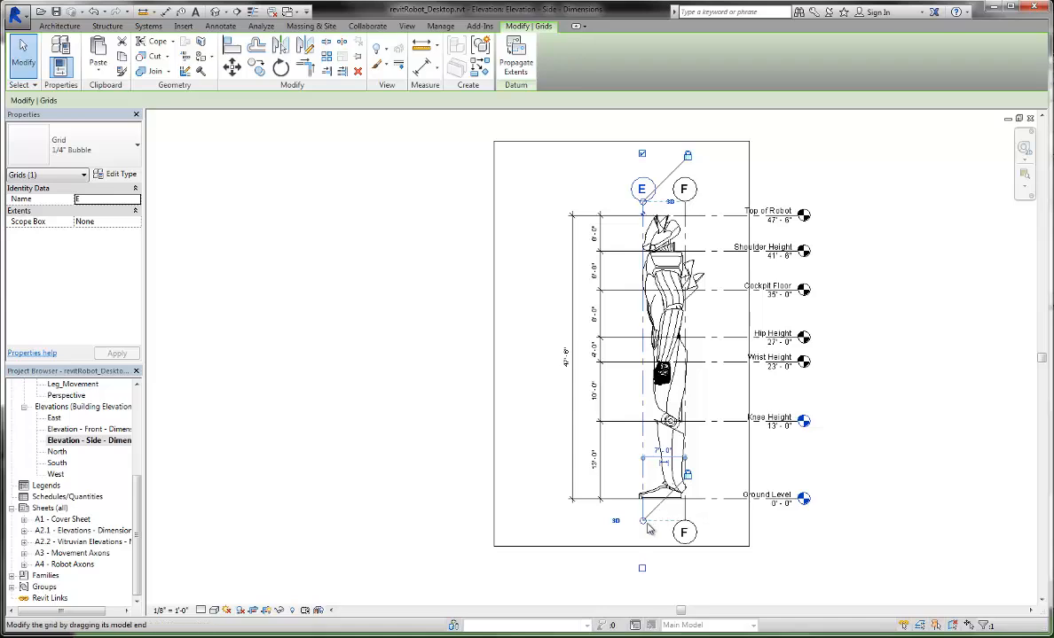
pyautogui.click(643, 568)
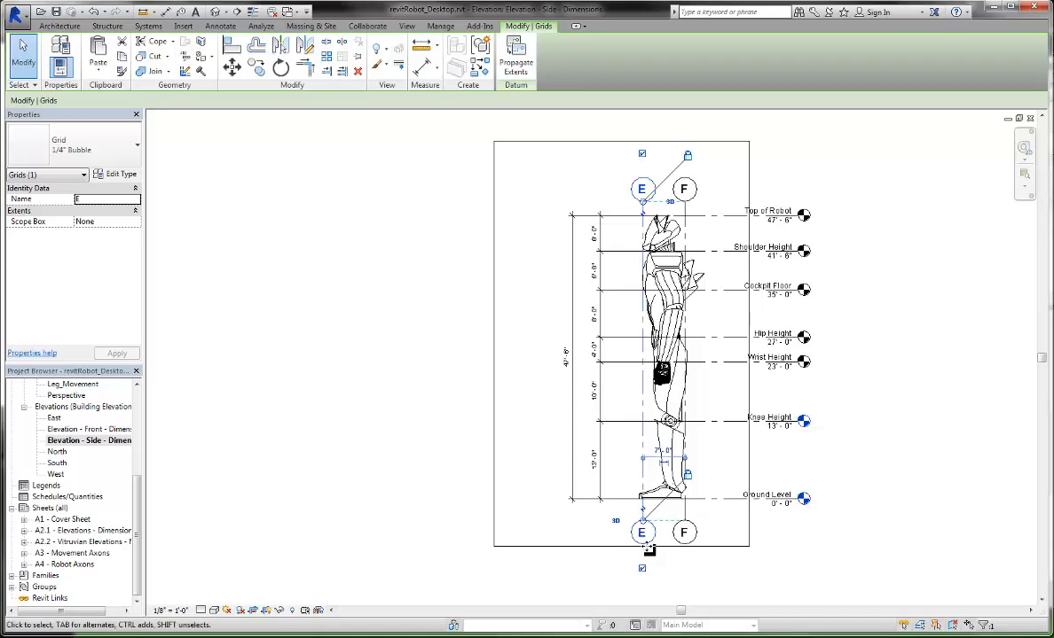
pyautogui.click(642, 154)
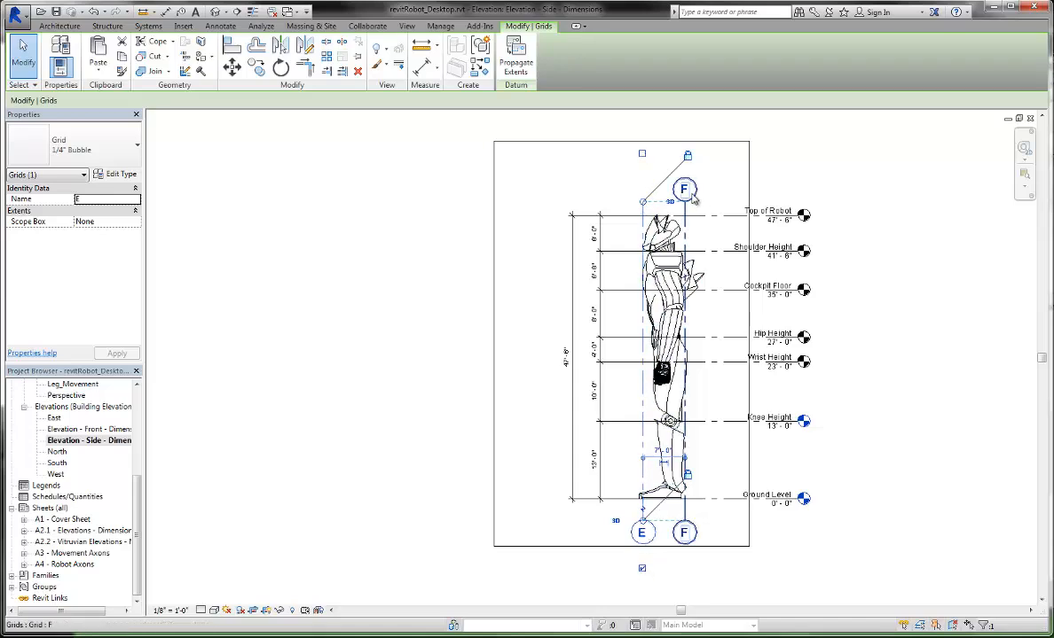
pyautogui.click(687, 189)
pyautogui.click(684, 154)
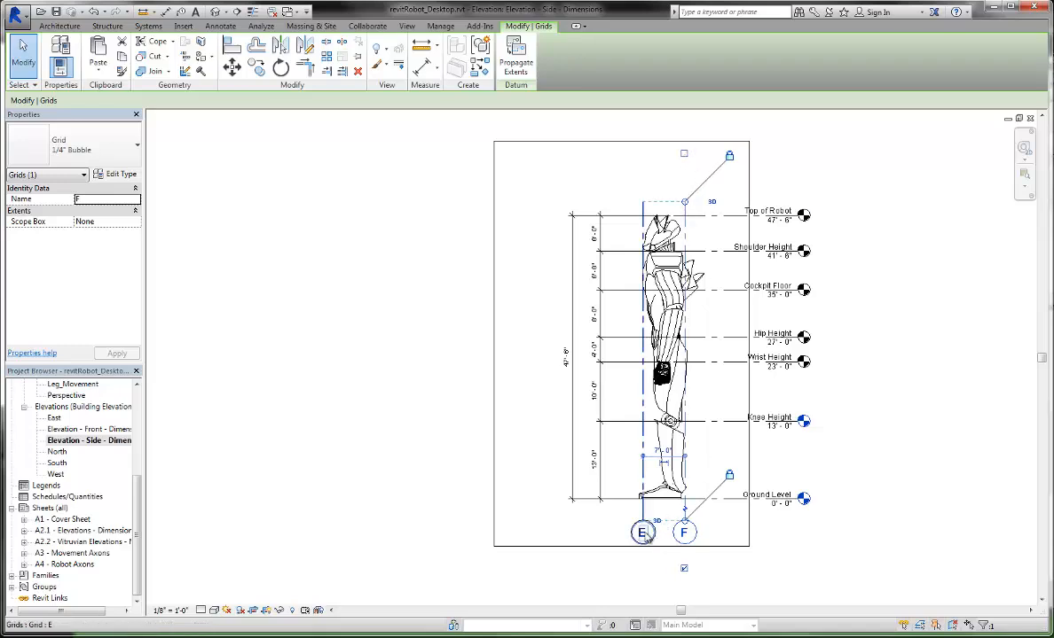
# Rename grid E to 1 and grid F to 2
pyautogui.click(642, 532)
pyautogui.click(642, 532)
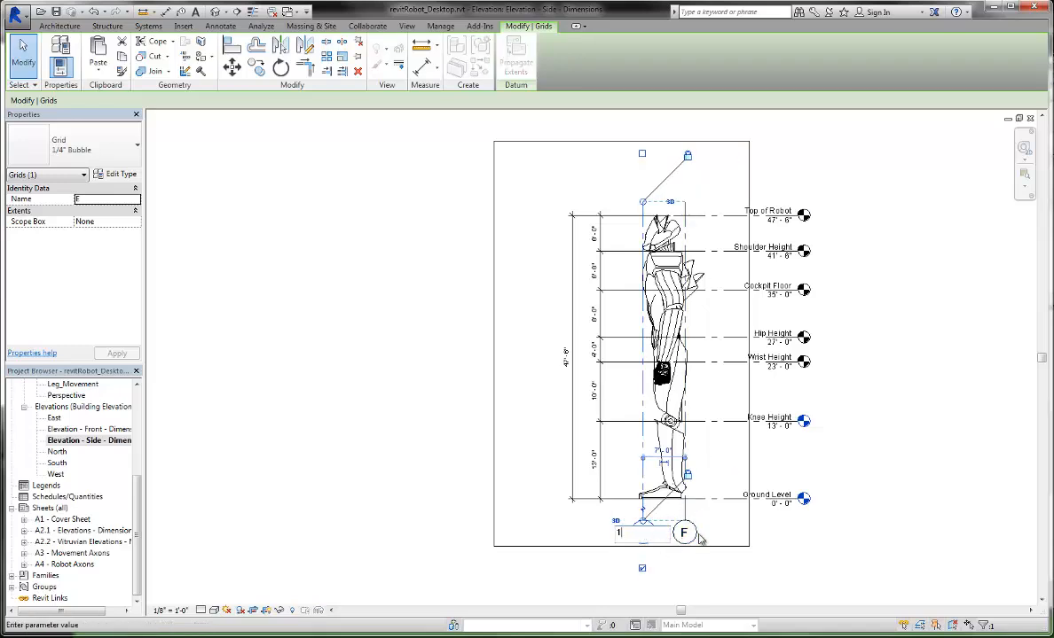
pyautogui.press('Return')
pyautogui.click(683, 532)
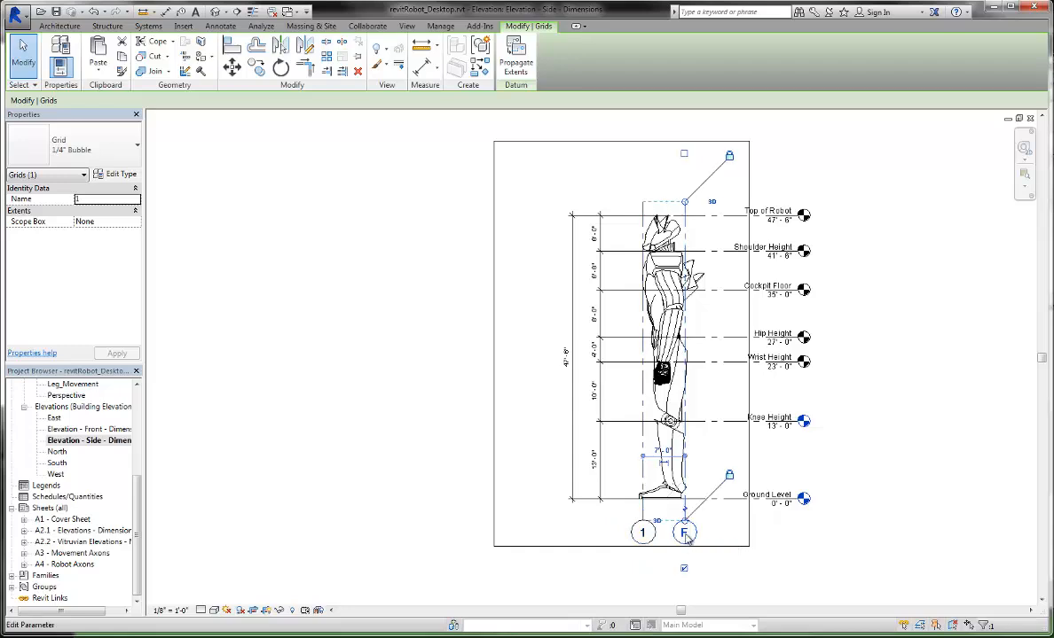
pyautogui.click(684, 533)
pyautogui.write('1')
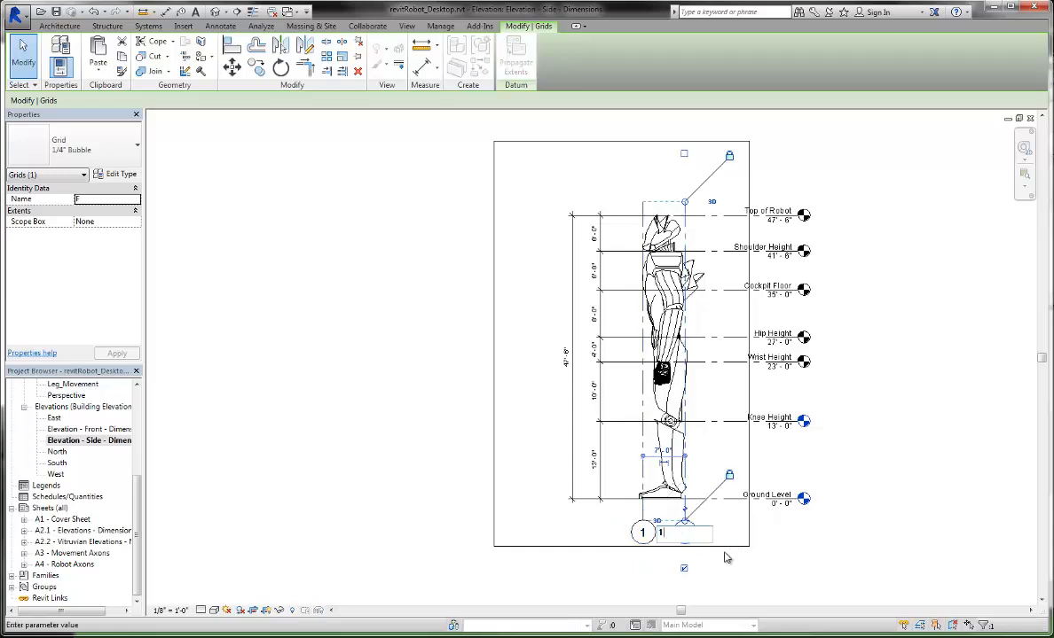
pyautogui.press('BackSpace')
pyautogui.write('2')
pyautogui.click(828, 544)
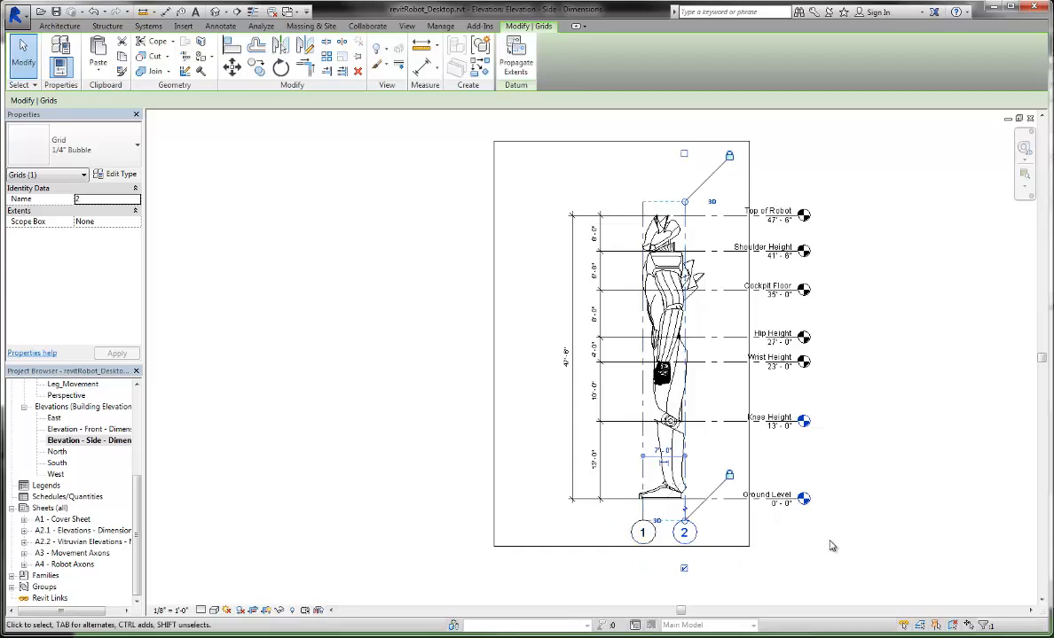
pyautogui.click(832, 546)
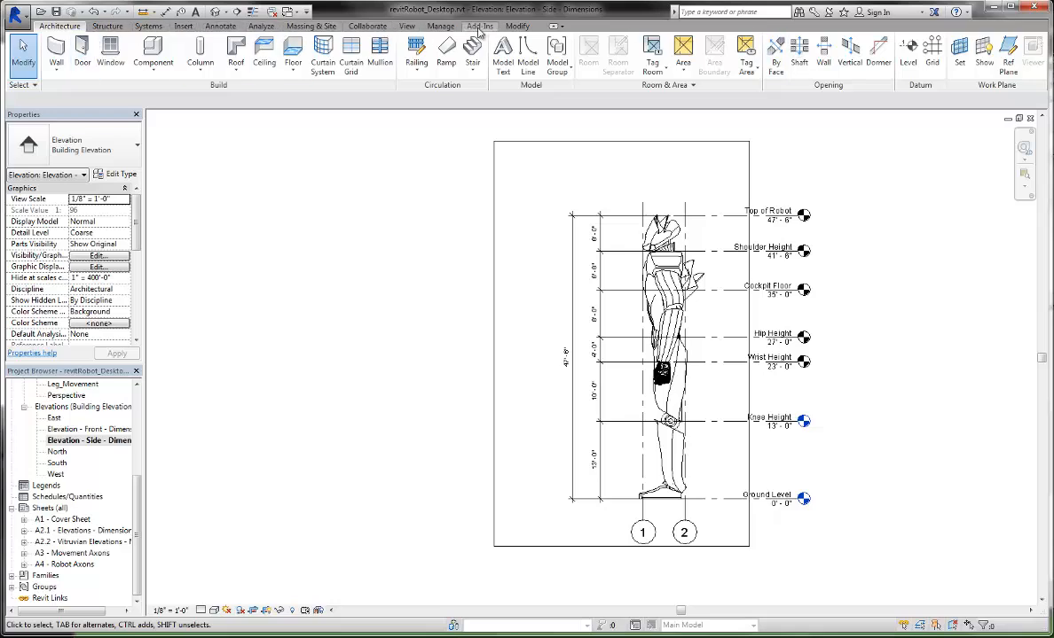
# Add an aligned dimension between grids 1 and 2, placed above the robot's head
pyautogui.click(517, 26)
pyautogui.click(421, 66)
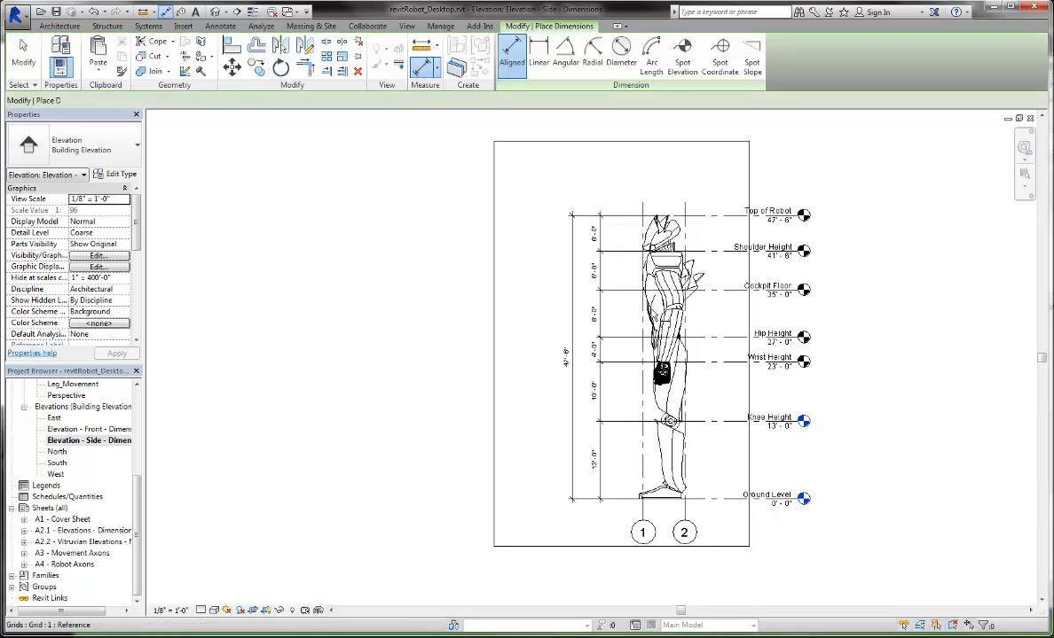
pyautogui.click(683, 326)
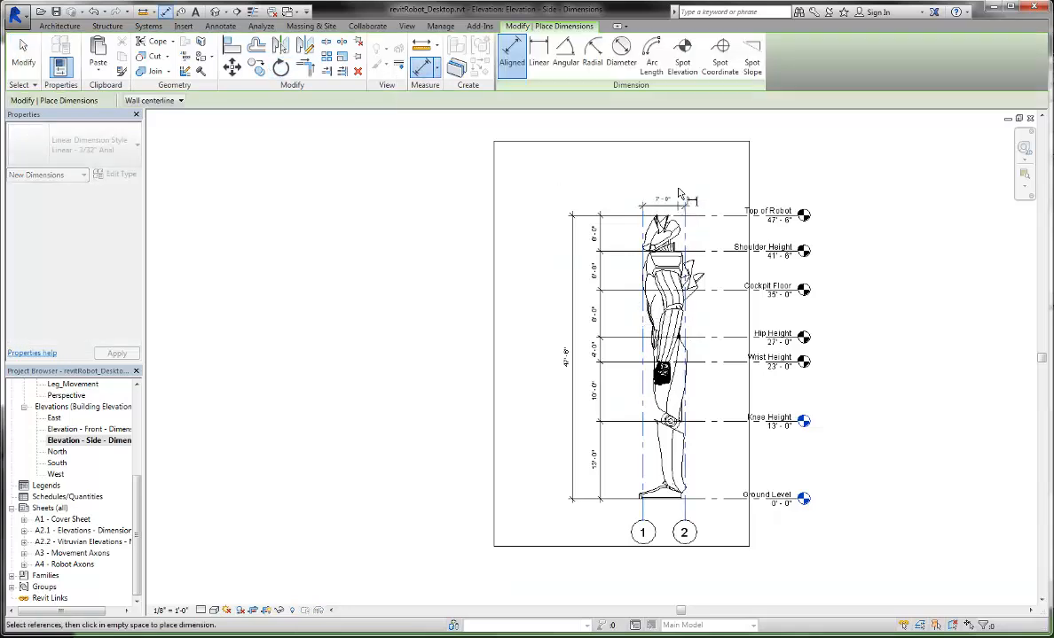
pyautogui.click(679, 188)
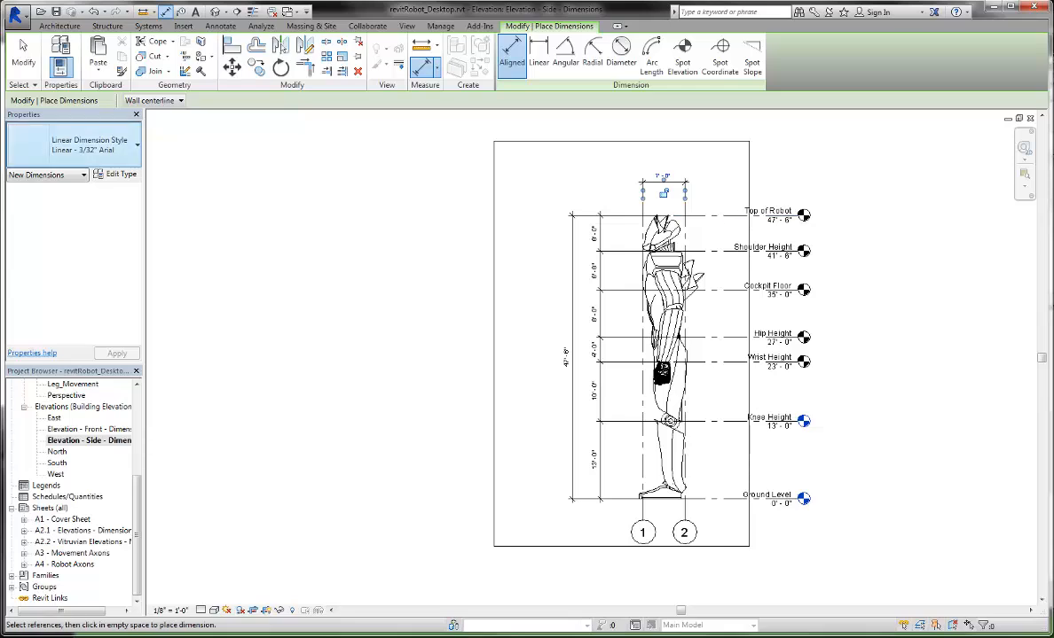
pyautogui.click(23, 55)
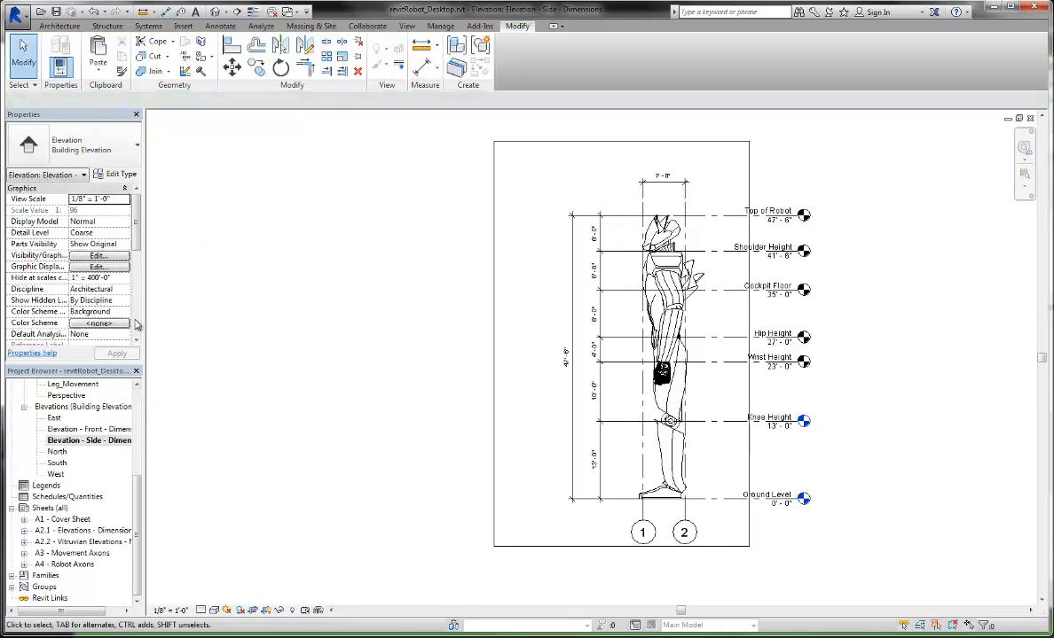
# Apply the RobotElevations view template to the side elevation
pyautogui.scroll(-3, 133, 326)
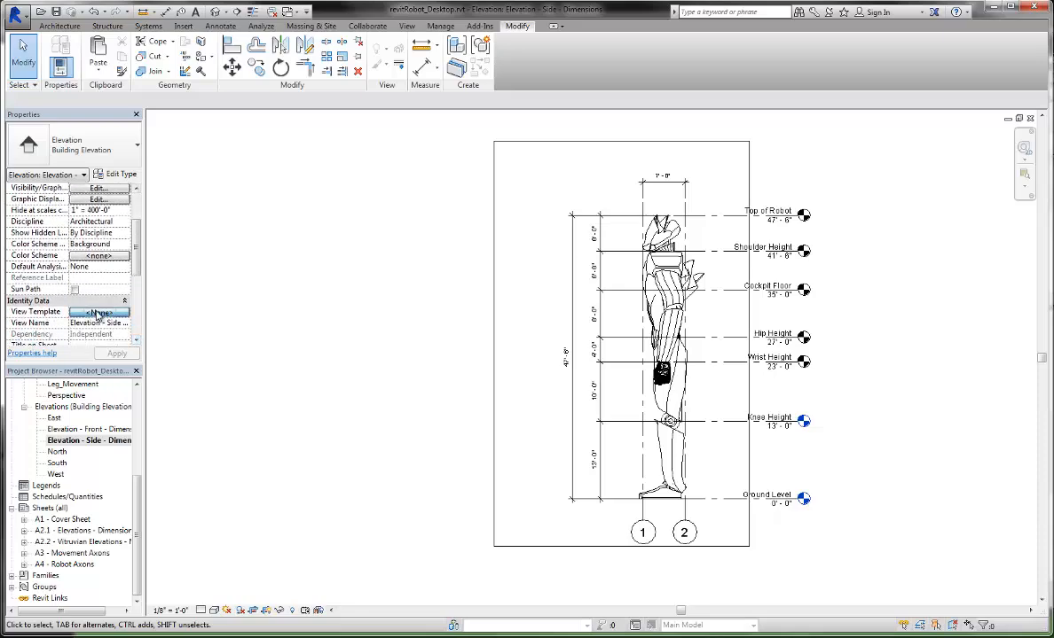
pyautogui.click(98, 313)
pyautogui.click(241, 301)
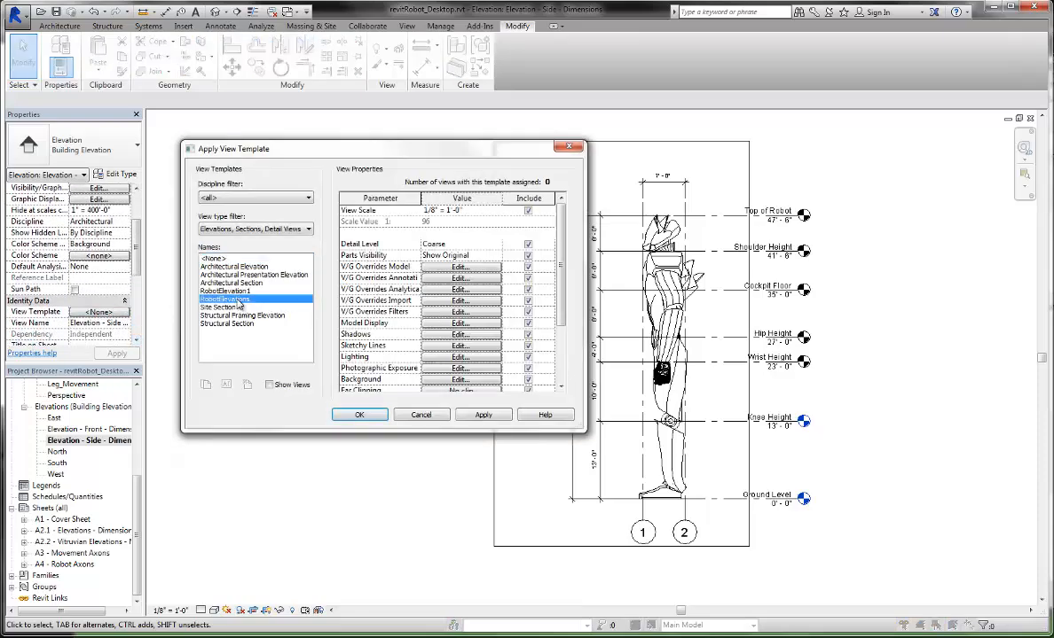
pyautogui.click(479, 415)
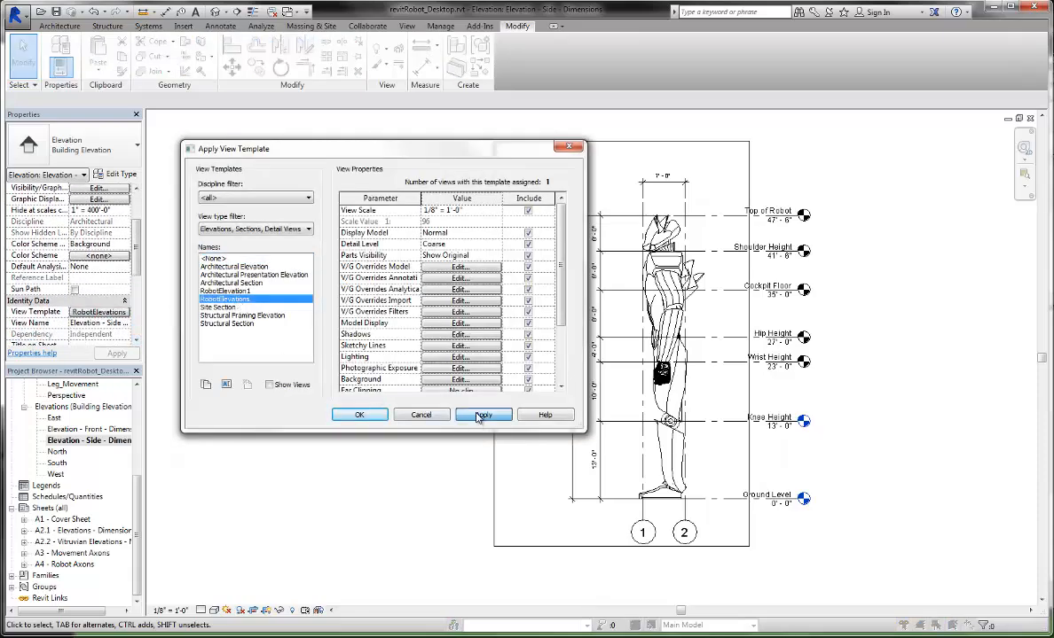
pyautogui.click(359, 415)
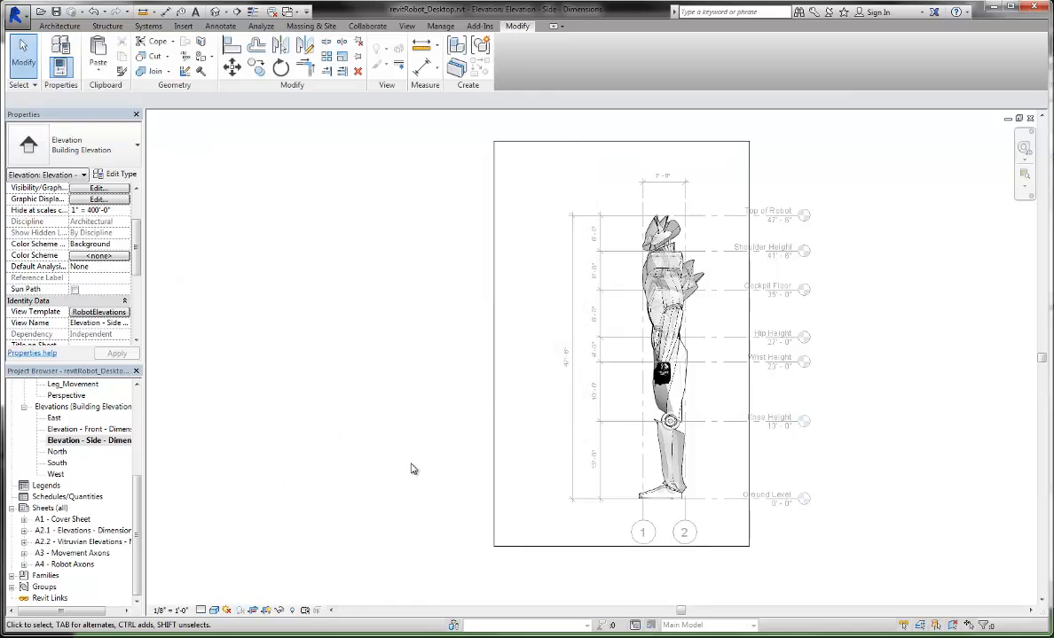
# Place the Elevation - Side - Dimensions view on sheet A2.1 beside the front elevation, aligning its levels and view title with it
pyautogui.moveTo(140, 507); pyautogui.dragTo(140, 509)
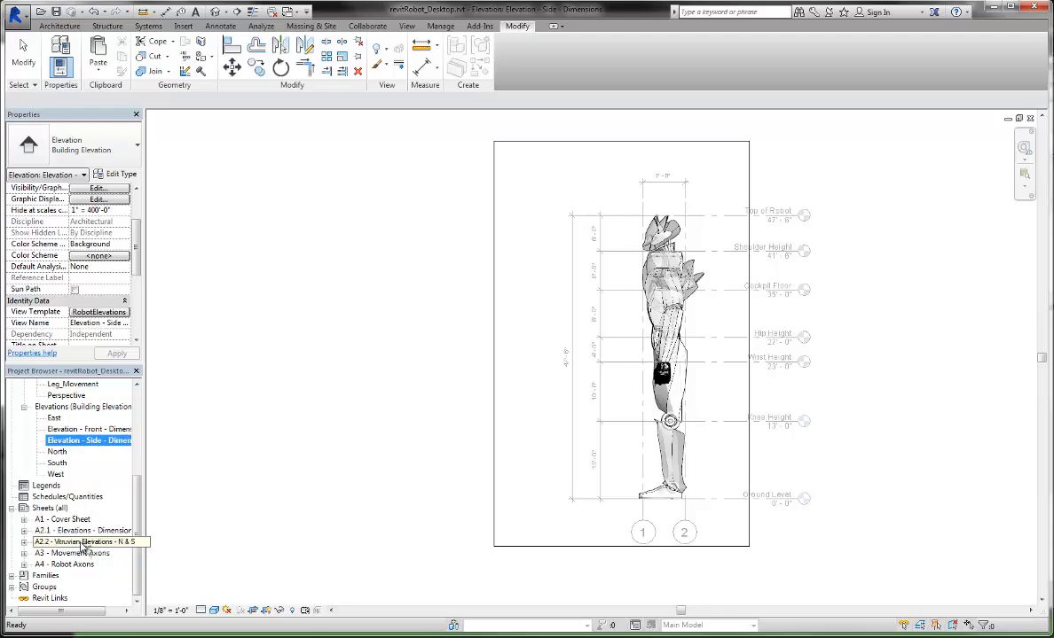
pyautogui.moveTo(87, 441); pyautogui.dragTo(77, 530)
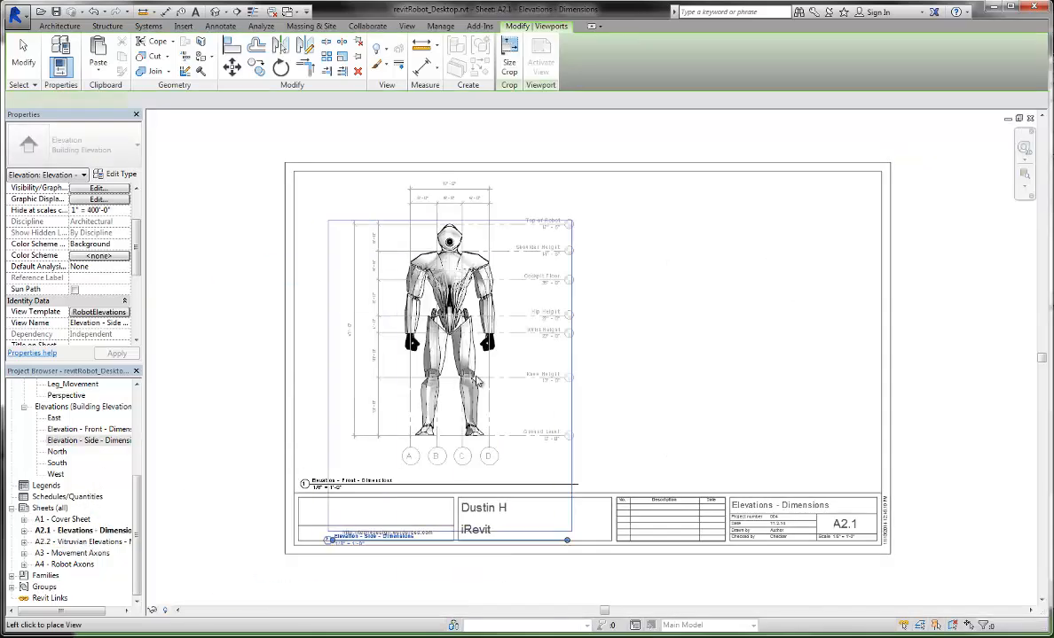
pyautogui.click(737, 337)
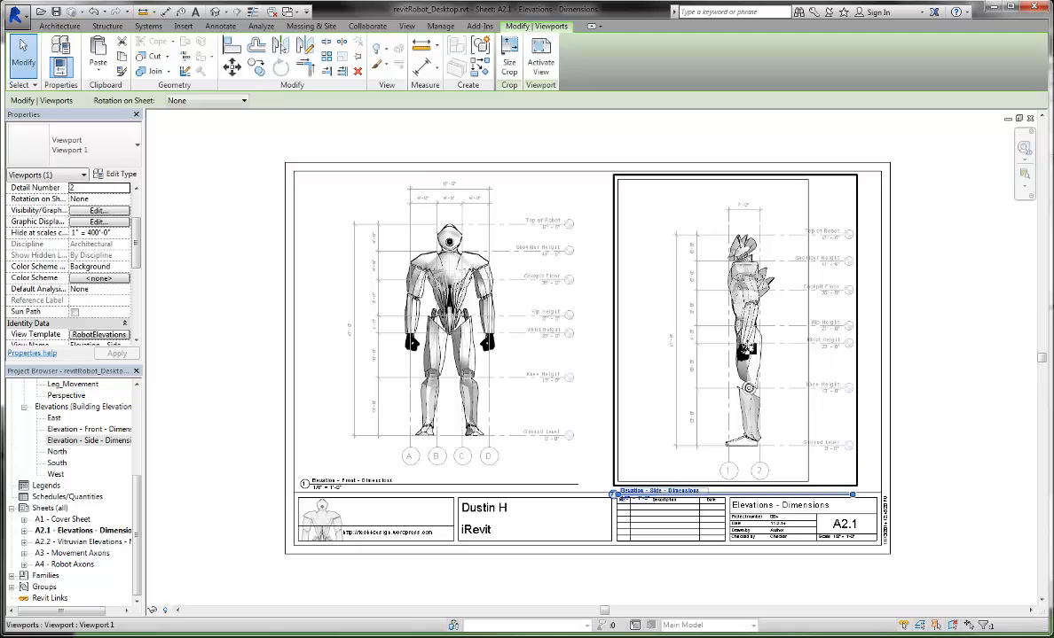
pyautogui.moveTo(701, 323); pyautogui.dragTo(694, 302)
pyautogui.moveTo(747, 332); pyautogui.dragTo(739, 321)
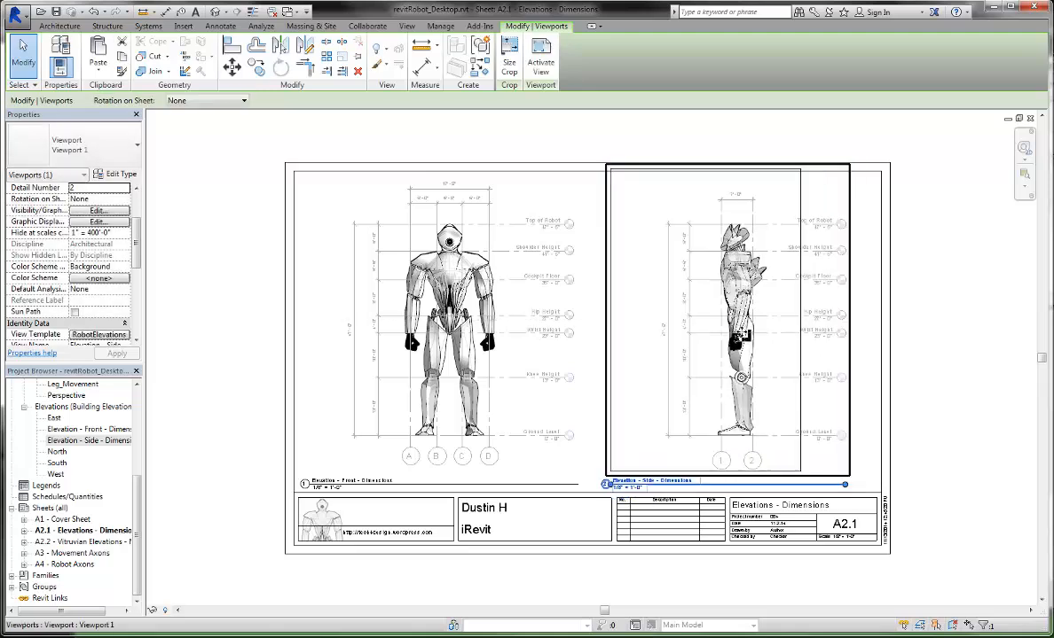
pyautogui.click(936, 440)
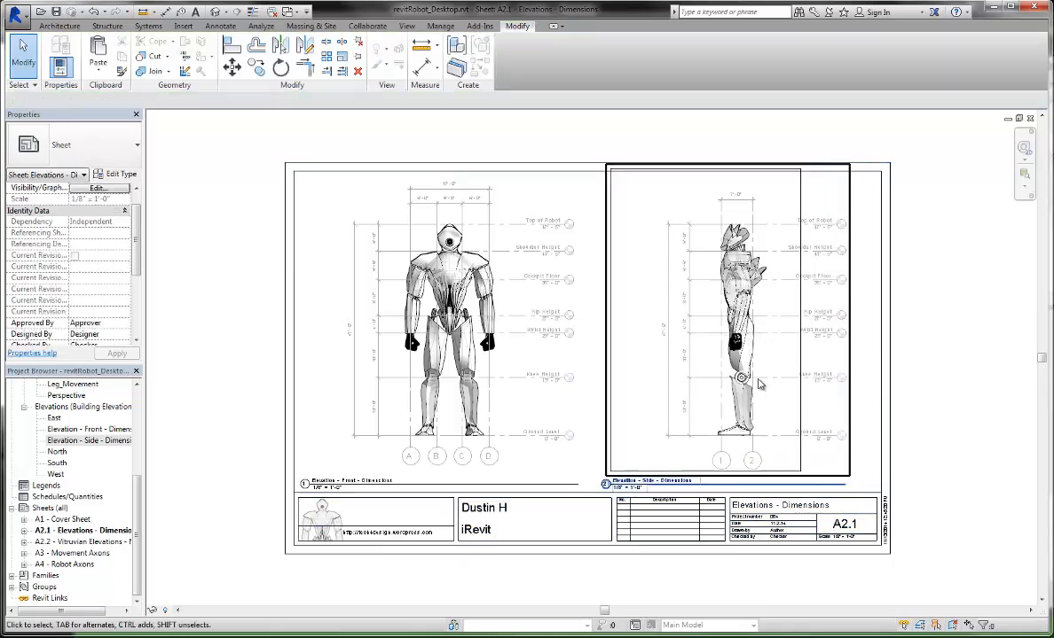
# Turn off crop region visibility for the side elevation viewport on the sheet
pyautogui.click(780, 372)
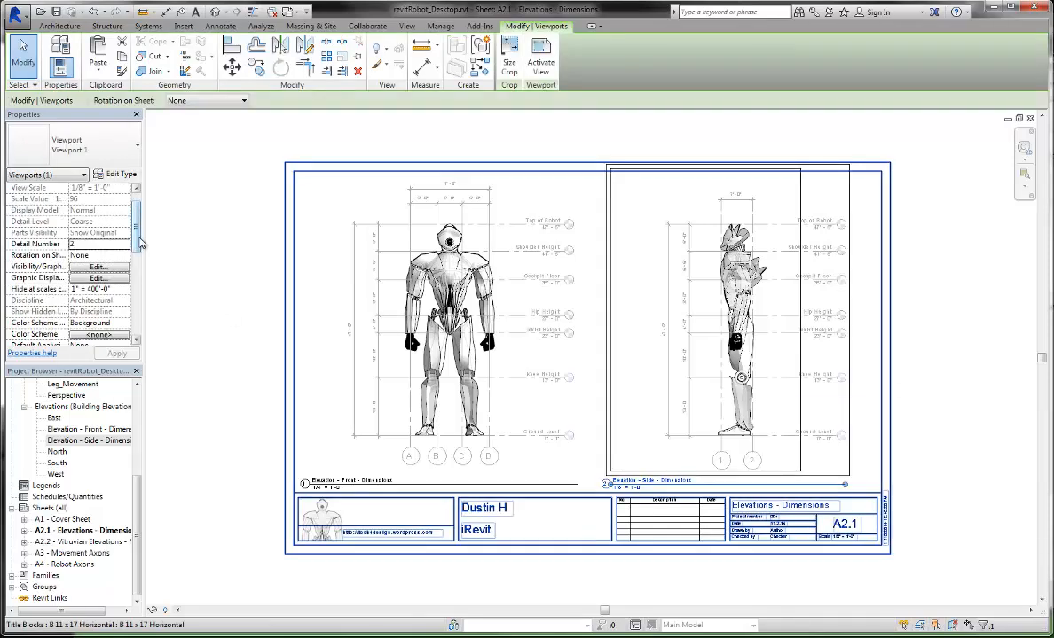
pyautogui.scroll(-3, 143, 275)
pyautogui.scroll(-2, 142, 306)
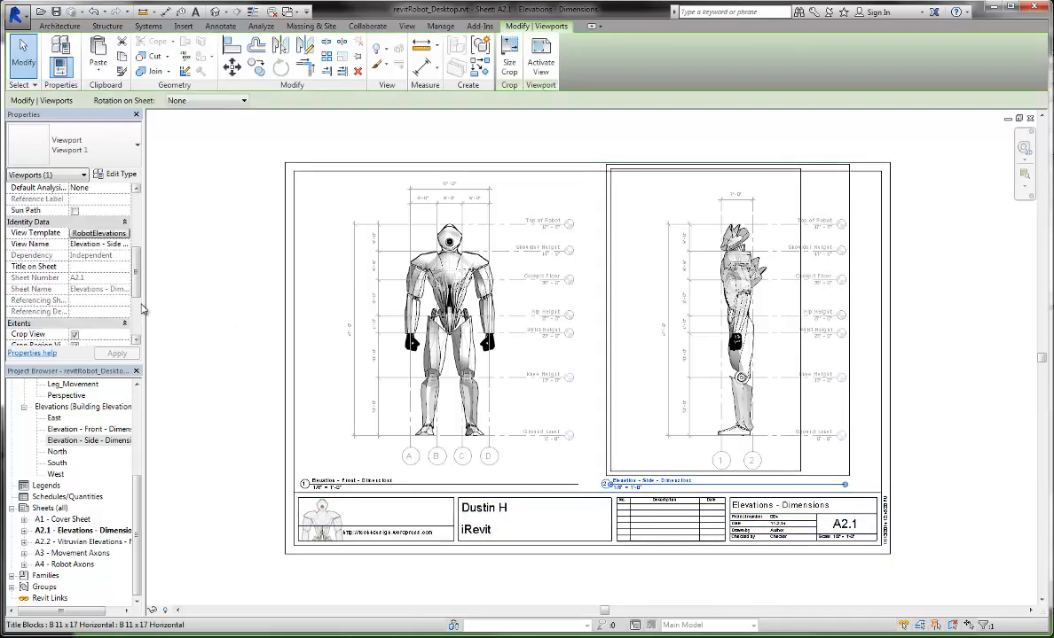
pyautogui.click(135, 341)
pyautogui.click(75, 336)
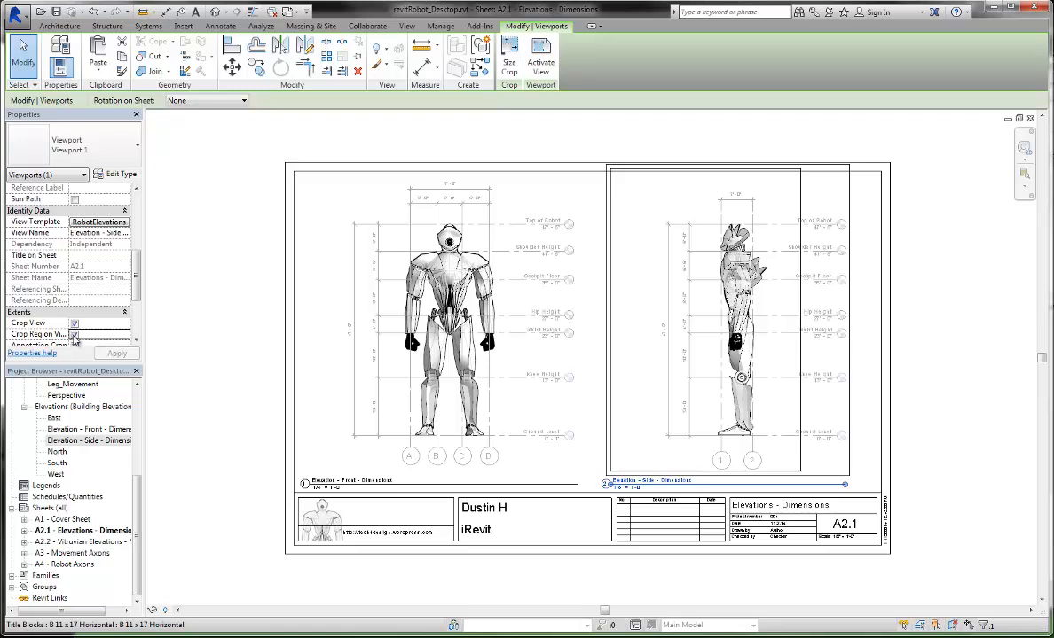
pyautogui.click(222, 337)
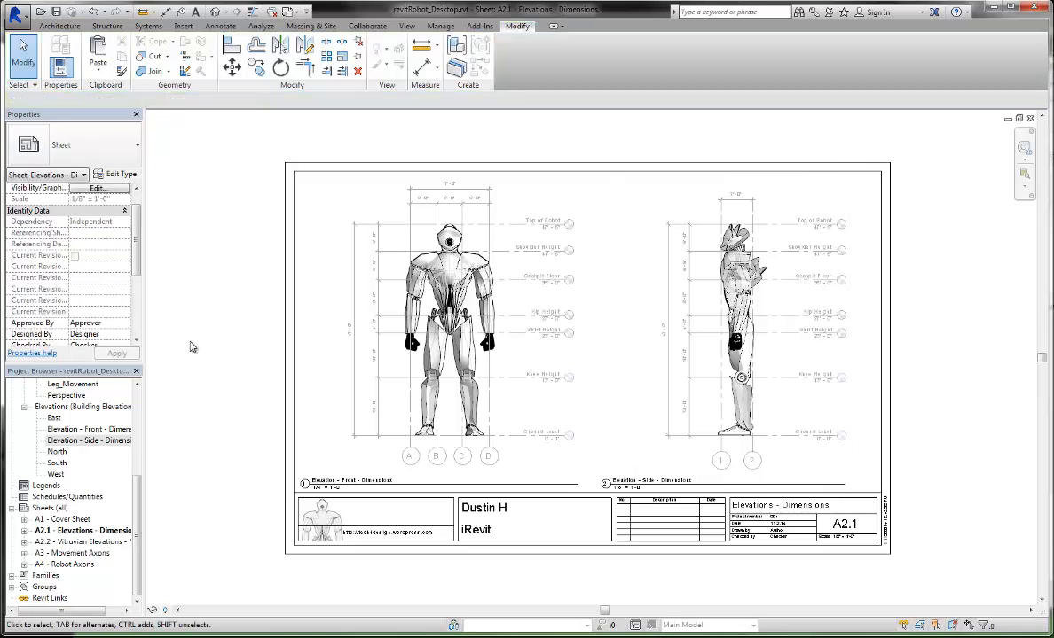